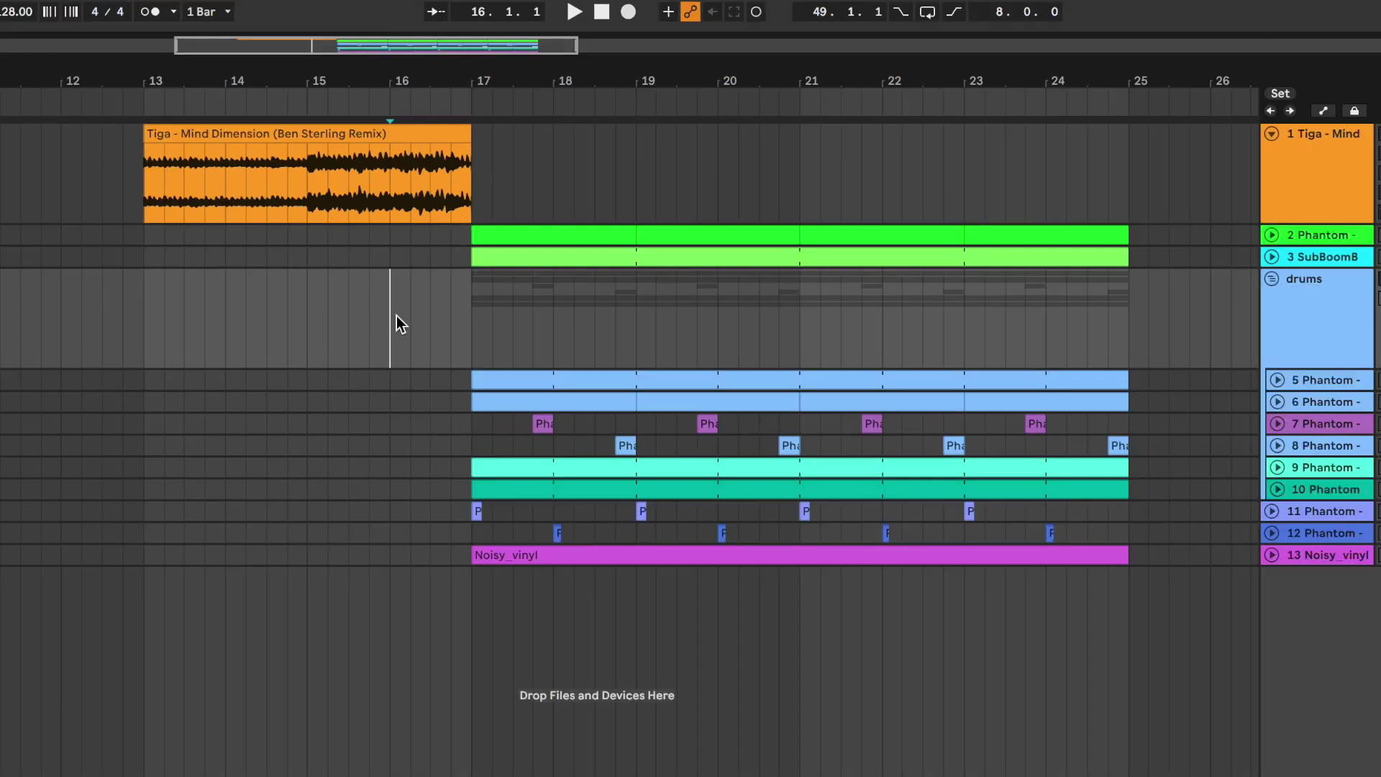
# Play the arrangement from bar 16, and listen to the Tiga - Mind Dimension reference clip soloed
pyautogui.press('space')
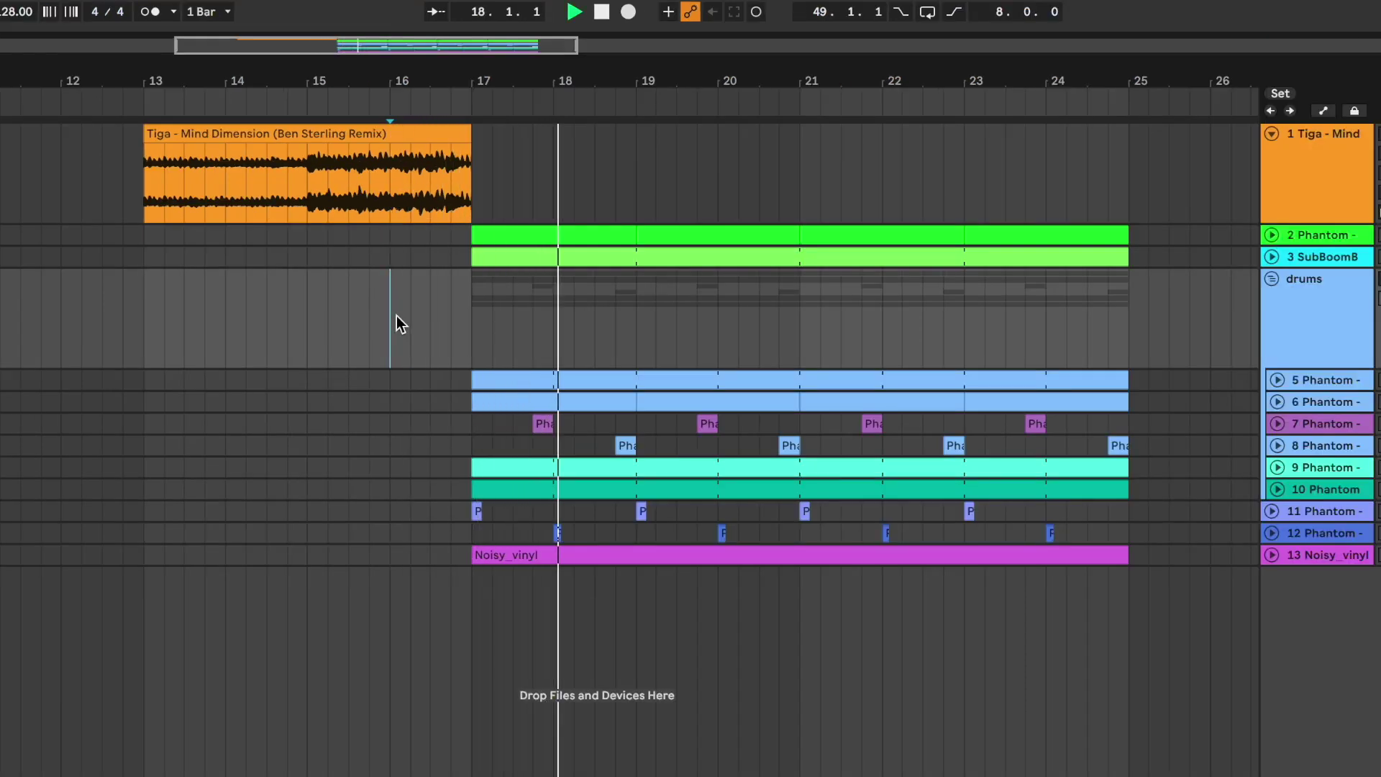
pyautogui.press('space')
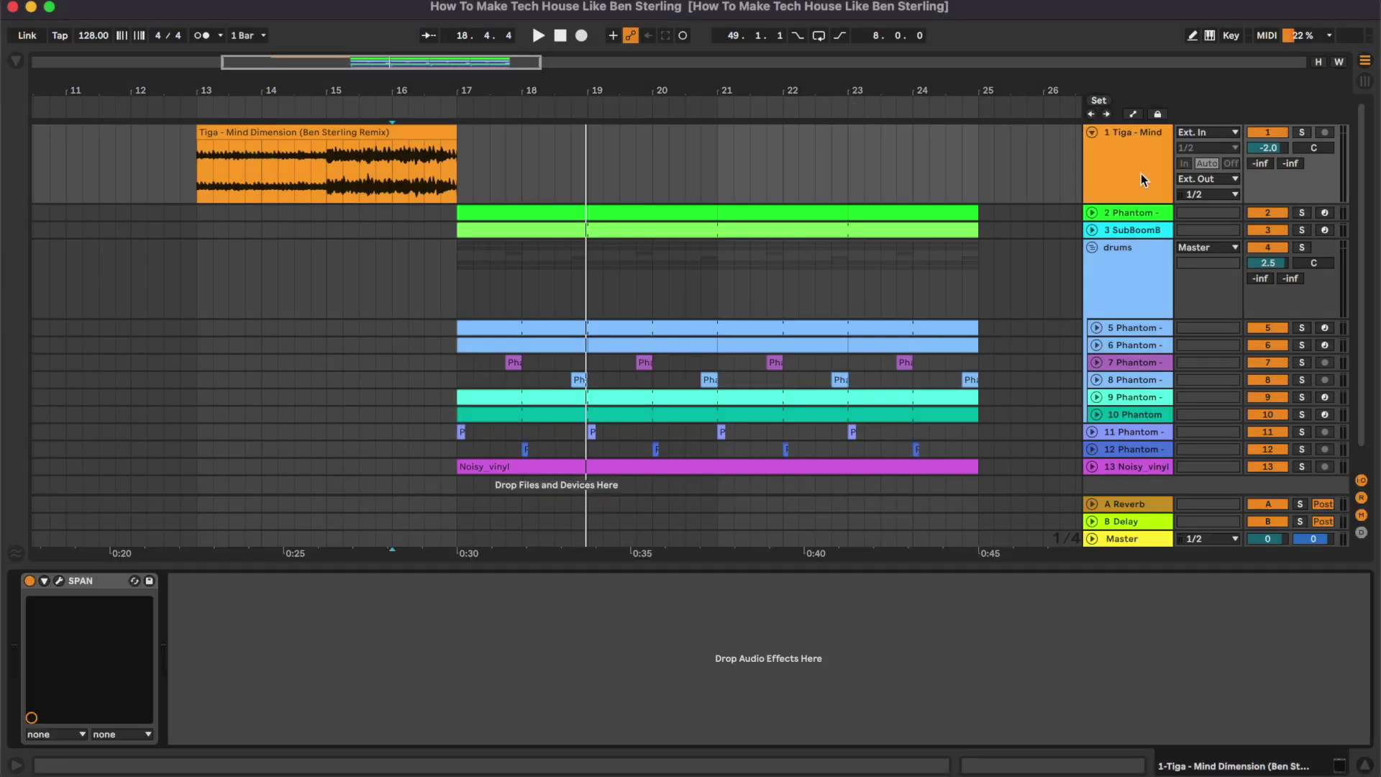
pyautogui.click(421, 133)
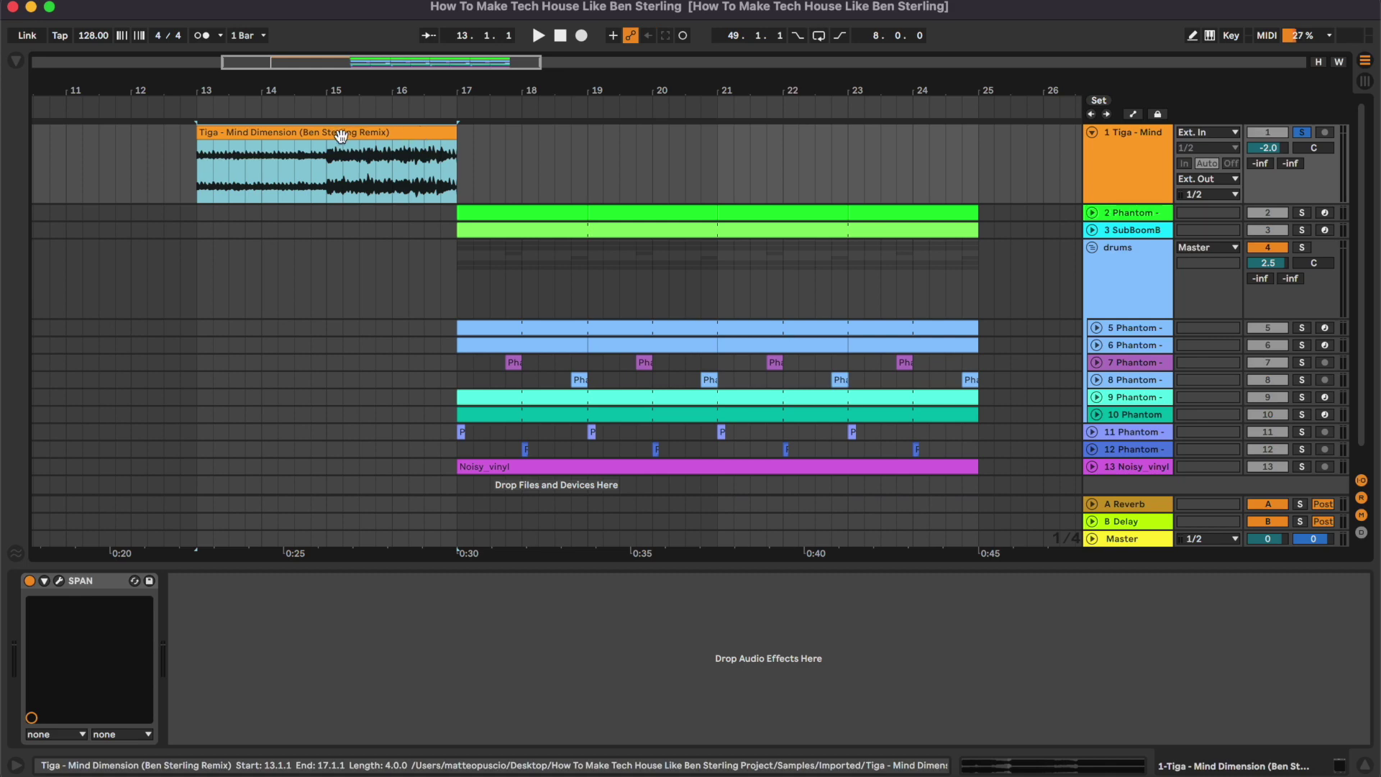
pyautogui.press('space')
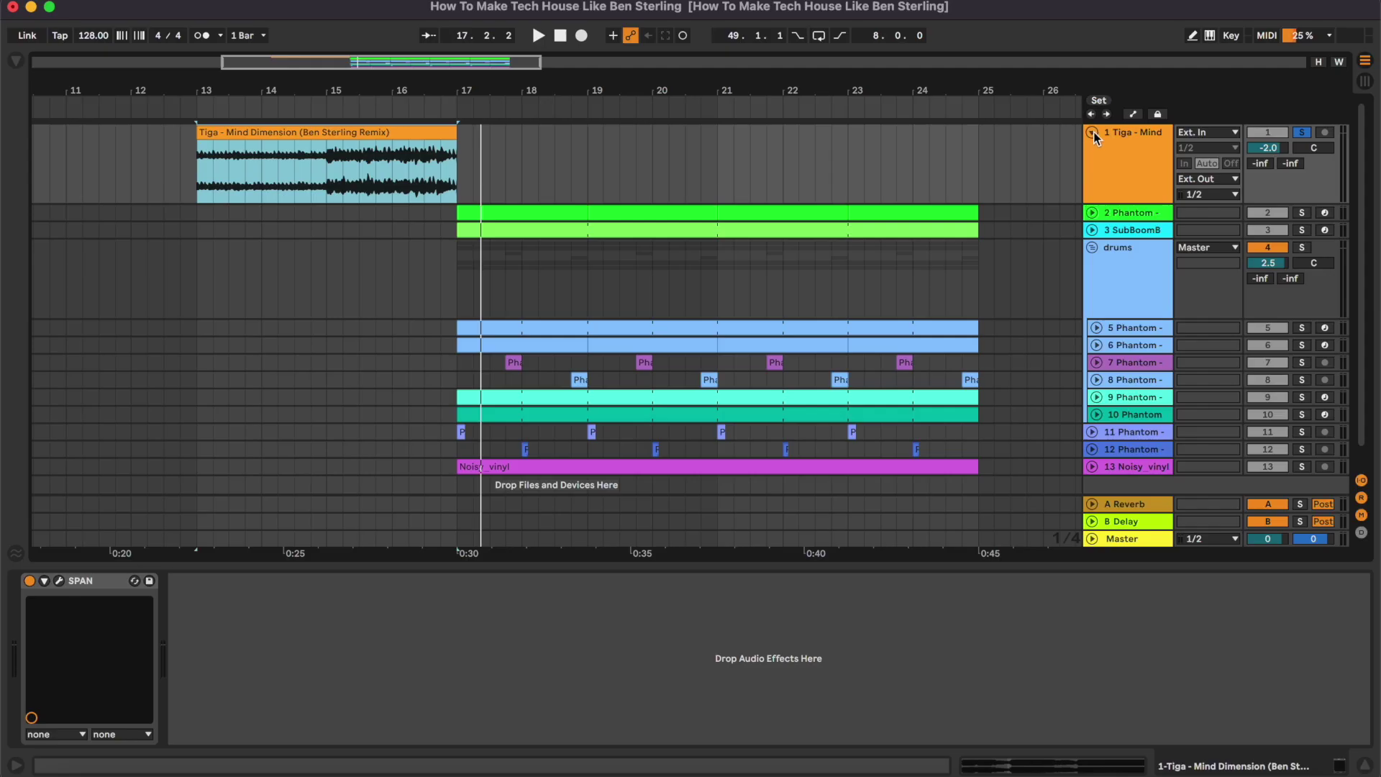
# Collapse the reference track, expand the kick track, solo it and play its clip from bar 17
pyautogui.click(1092, 133)
pyautogui.click(1091, 149)
pyautogui.press('s')
pyautogui.click(531, 146)
pyautogui.press('space')
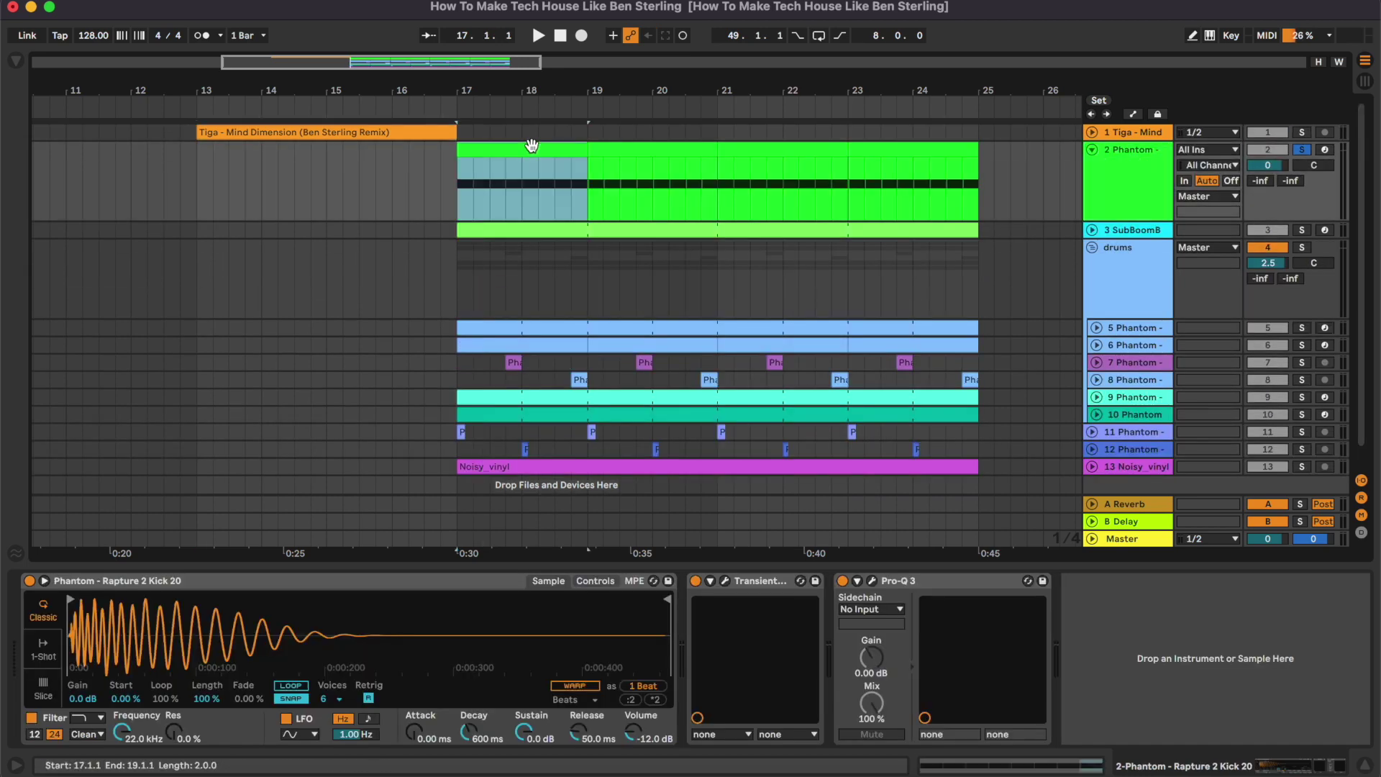
pyautogui.press('space')
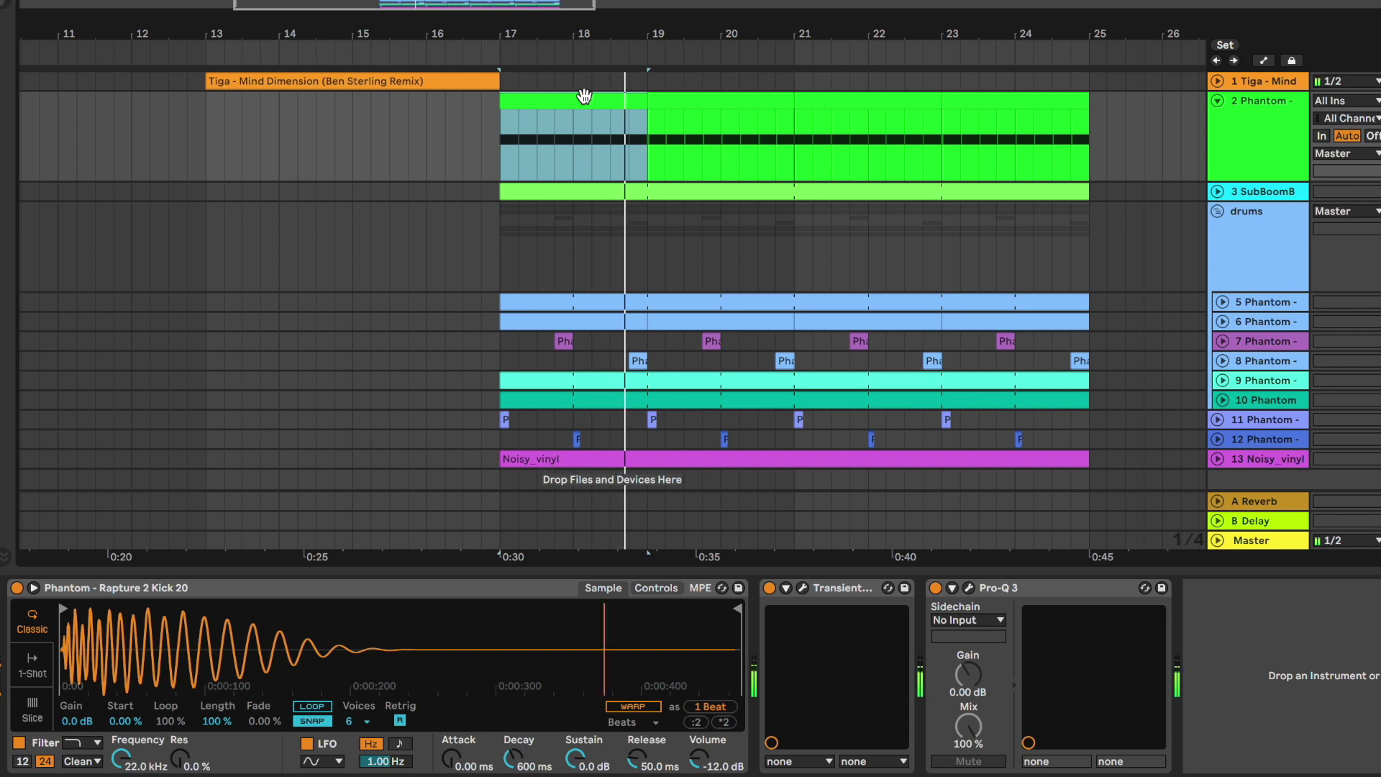
# Open the kick's Transient Master, compare the sound with the effect bypassed and enabled, and close its window
pyautogui.click(803, 587)
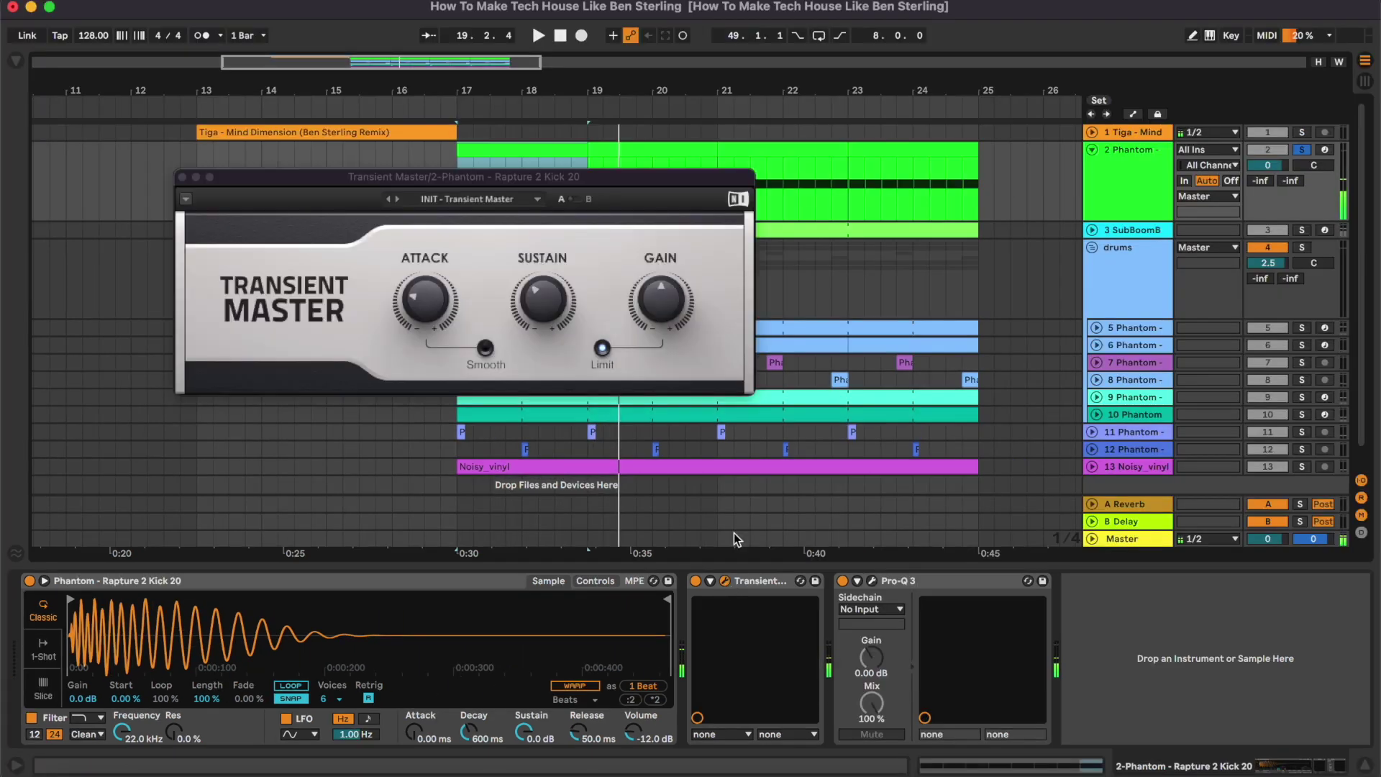
pyautogui.moveTo(675, 167); pyautogui.dragTo(951, 228)
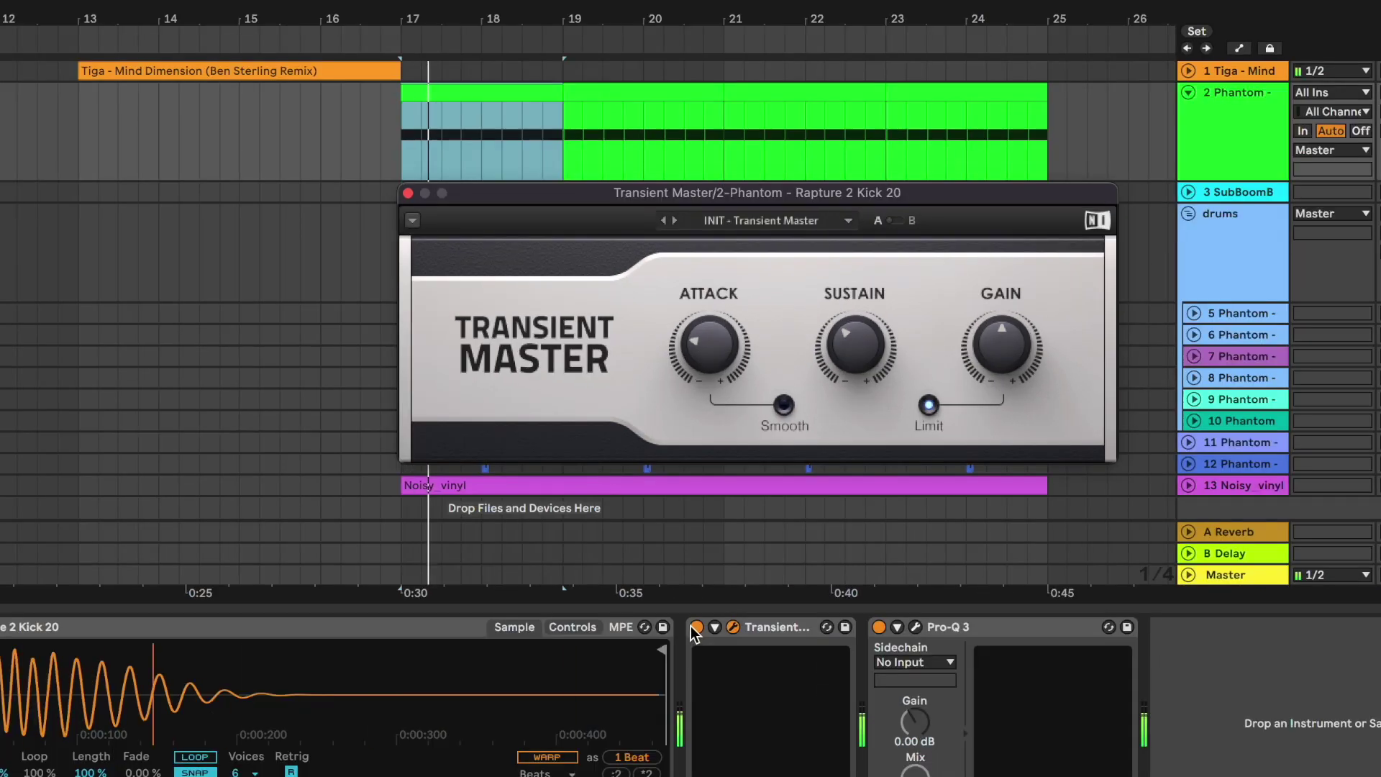
pyautogui.click(692, 627)
pyautogui.click(691, 626)
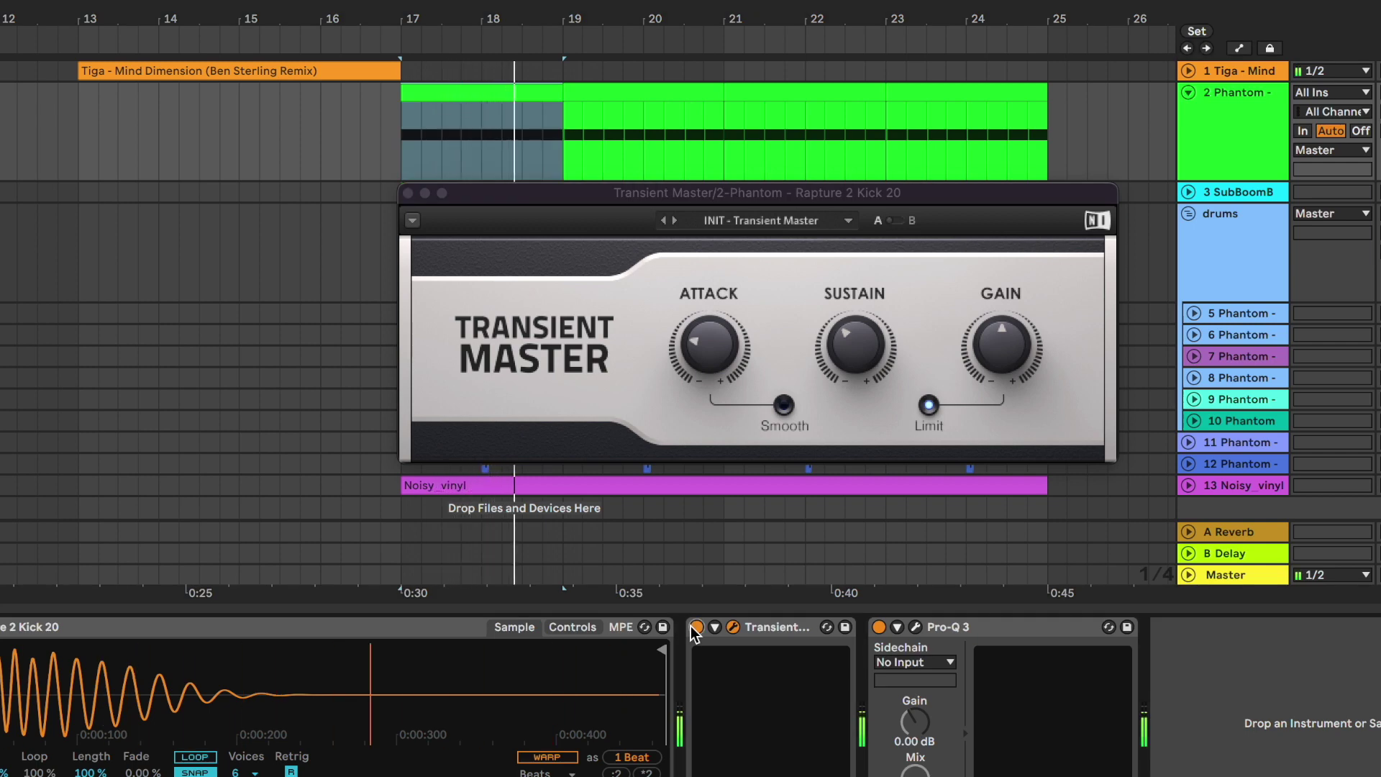
pyautogui.click(734, 627)
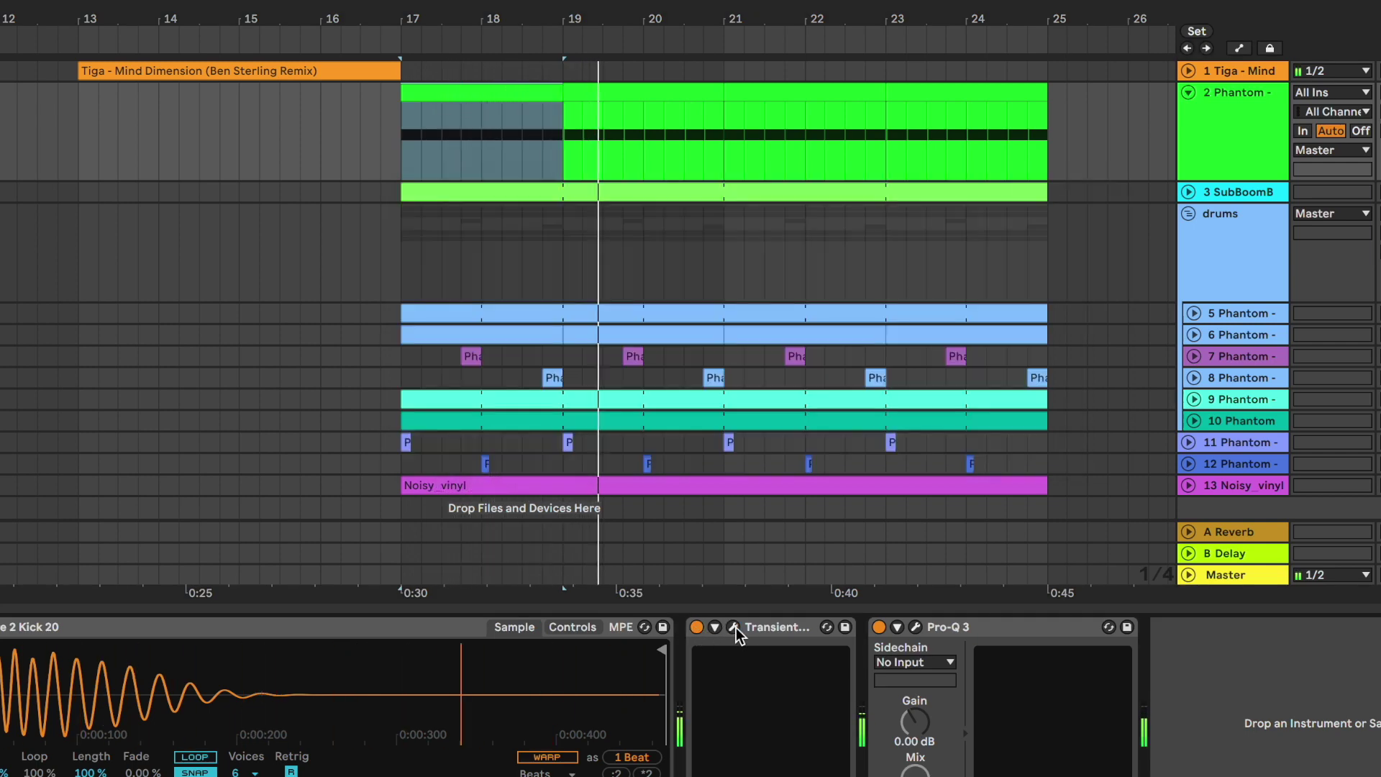
# Examine the kick's Pro-Q 3 dynamic cut at 173.45 Hz during playback, audition the band alone, and close the equalizer
pyautogui.click(914, 627)
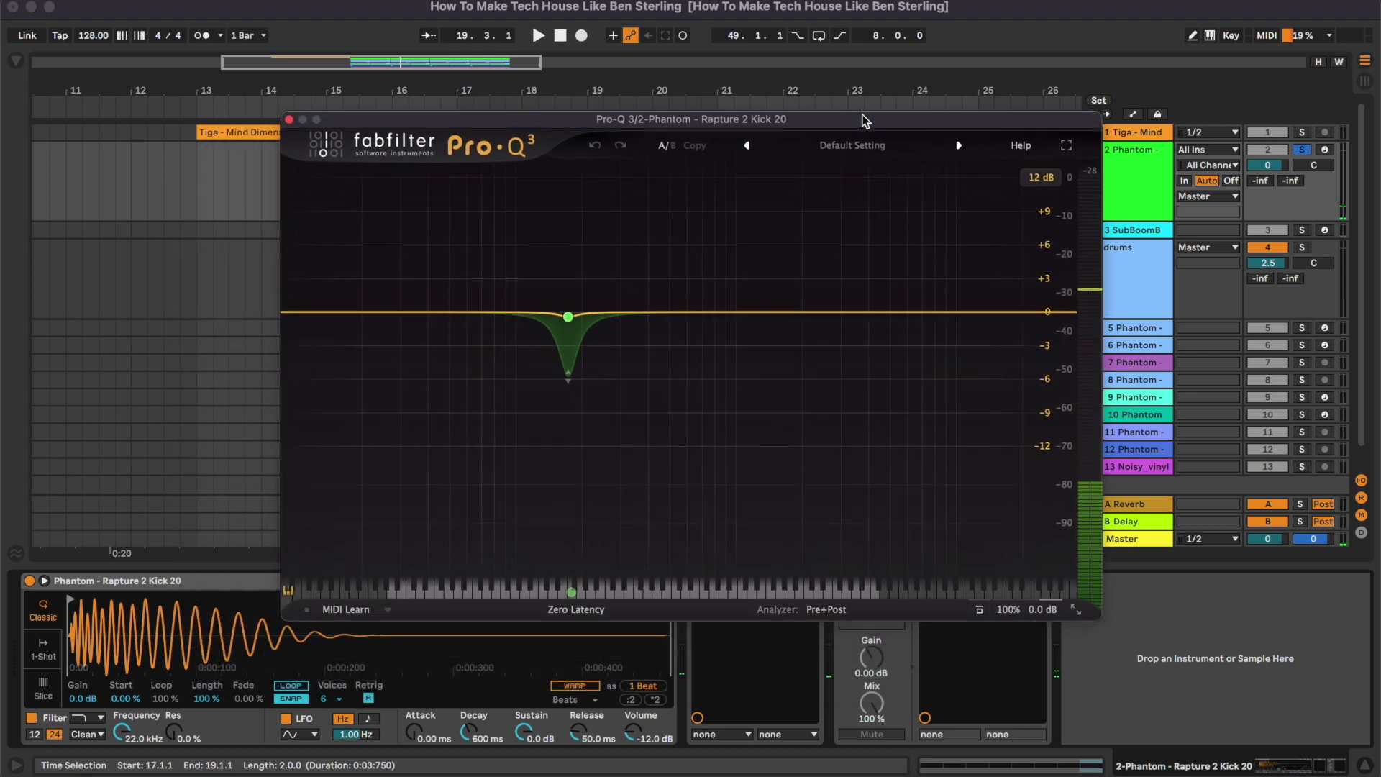
pyautogui.moveTo(865, 121); pyautogui.dragTo(884, 112)
pyautogui.moveTo(594, 320)
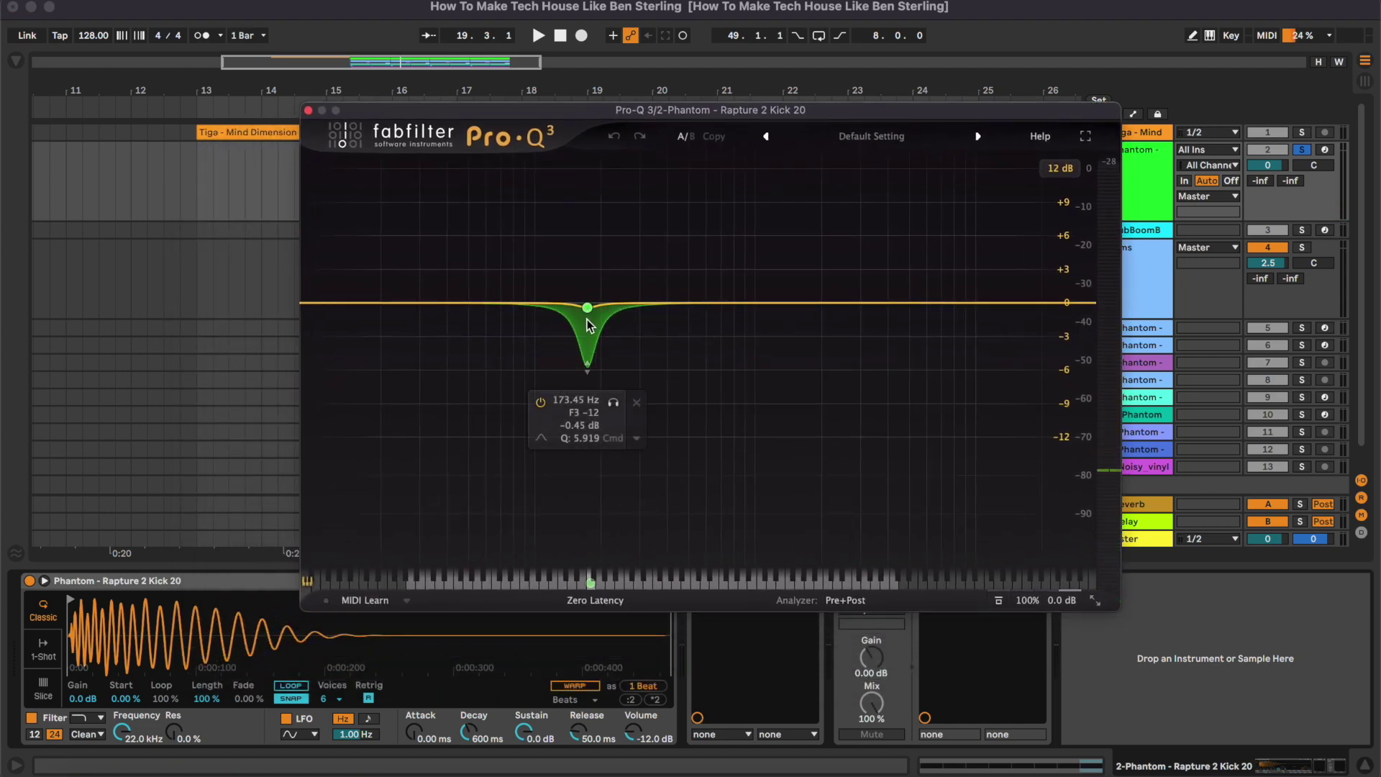
pyautogui.press('space')
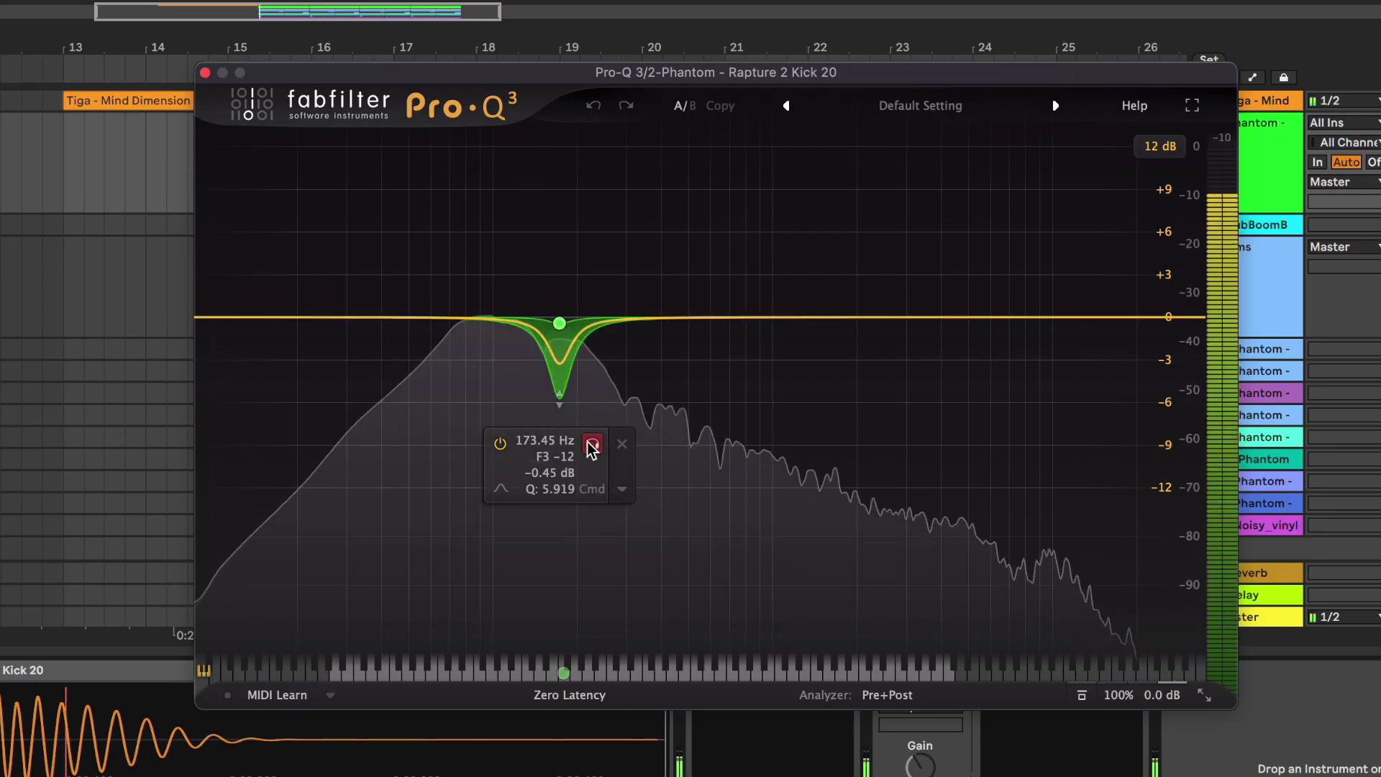
pyautogui.click(613, 402)
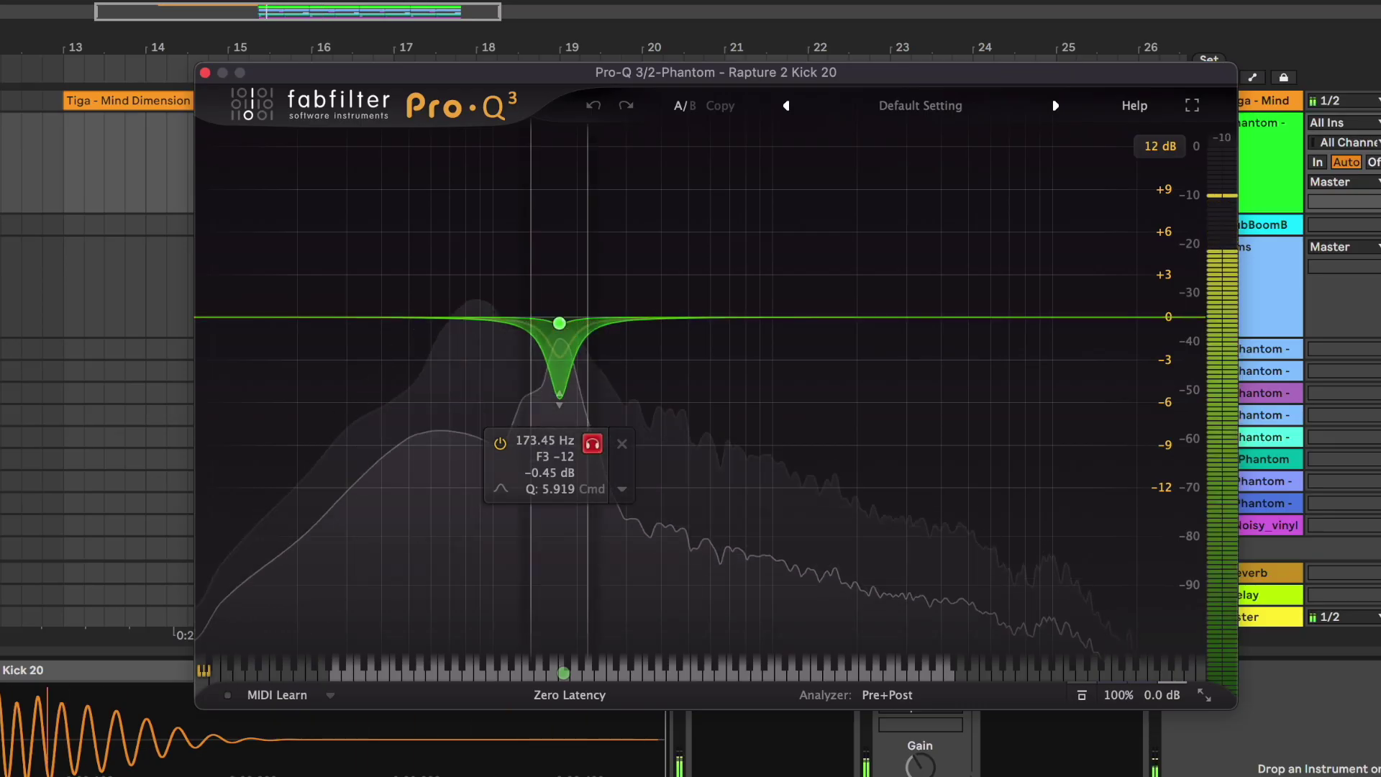
pyautogui.click(591, 444)
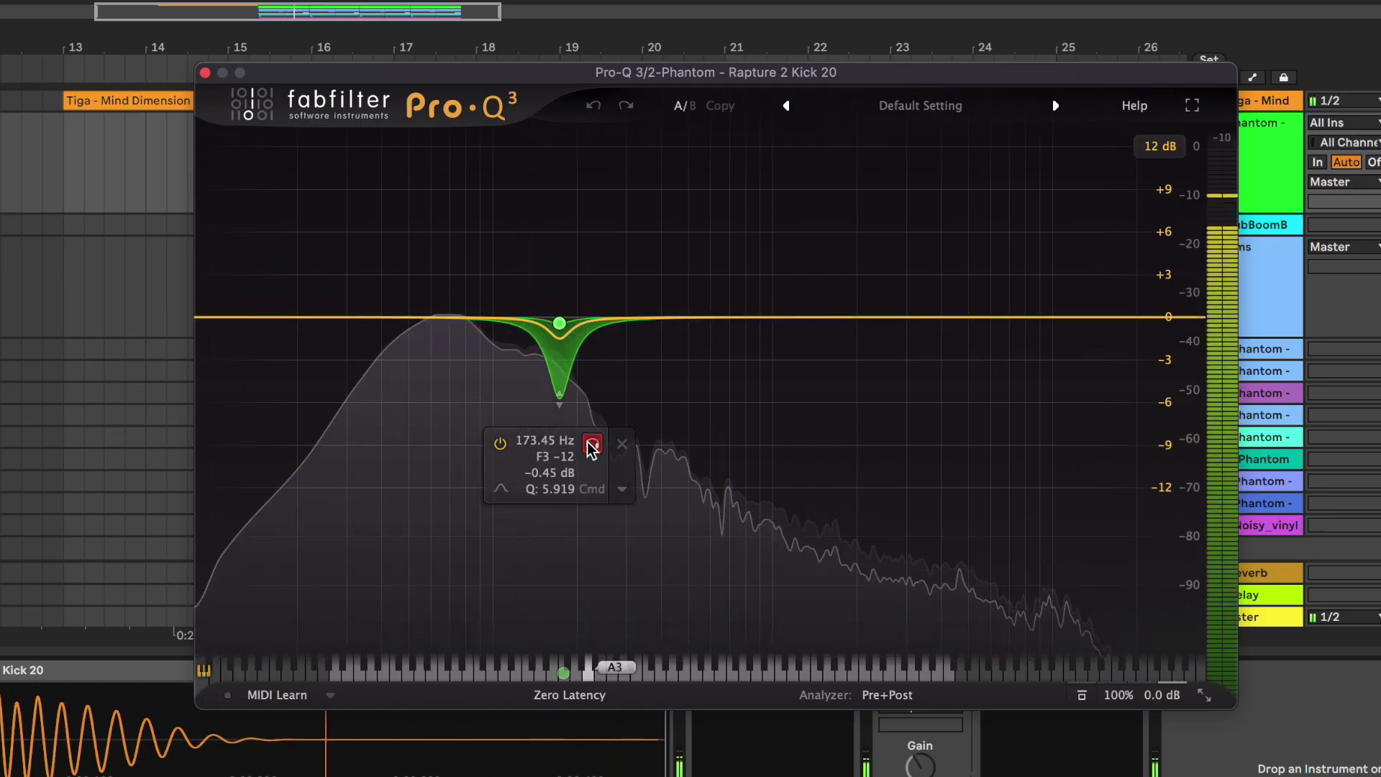
pyautogui.click(204, 73)
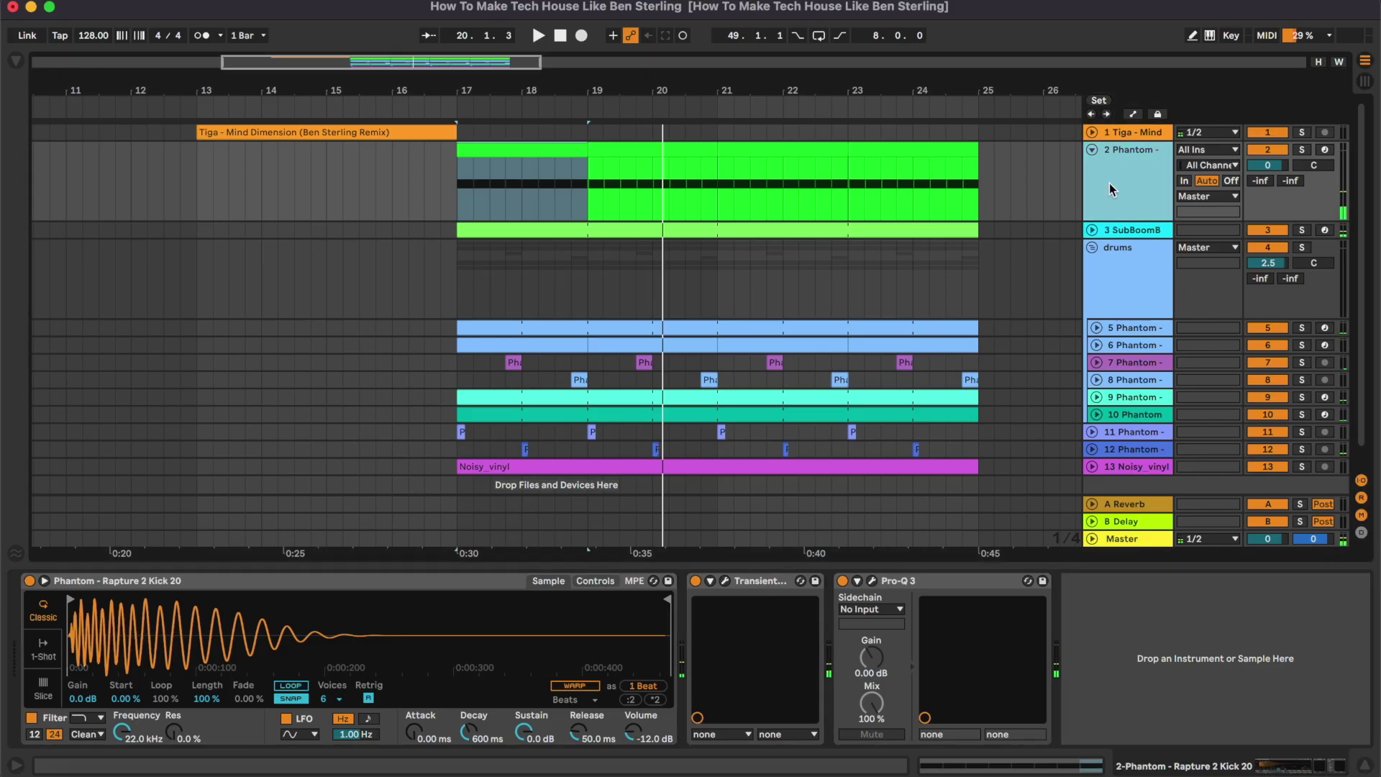
# Expand and solo the SubBoomBass track, open its MIDI clip and play the bassline while viewing the notes
pyautogui.click(1108, 183)
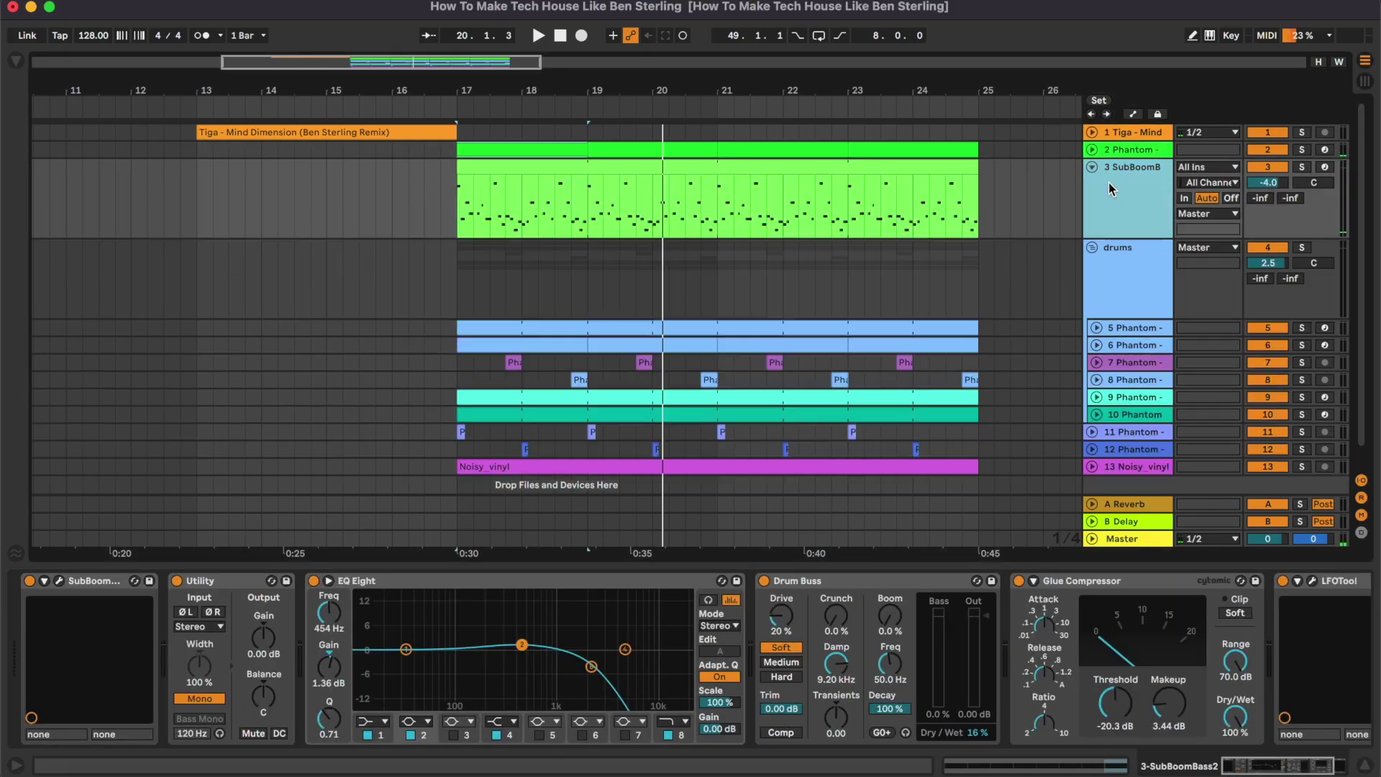
pyautogui.doubleClick(561, 175)
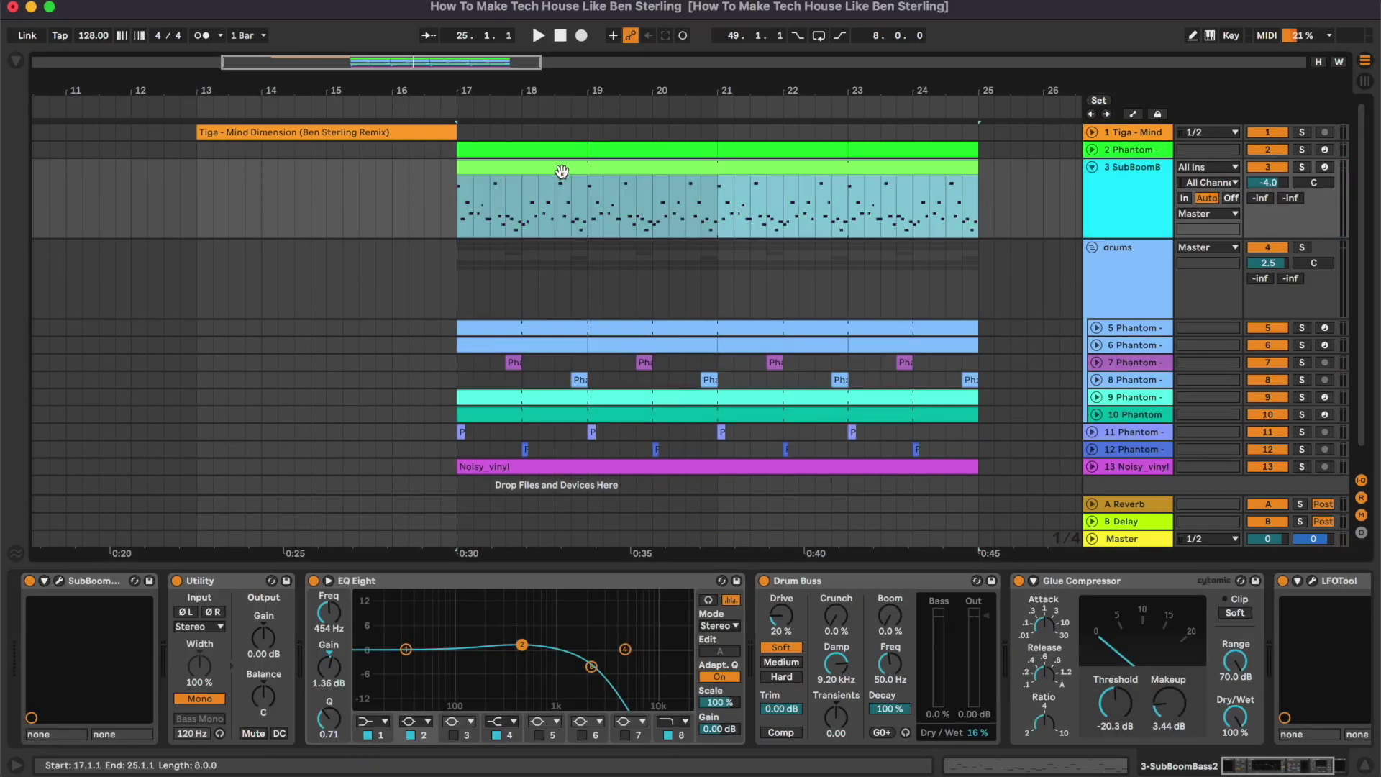
pyautogui.press('s')
pyautogui.scroll(3, 837, 504)
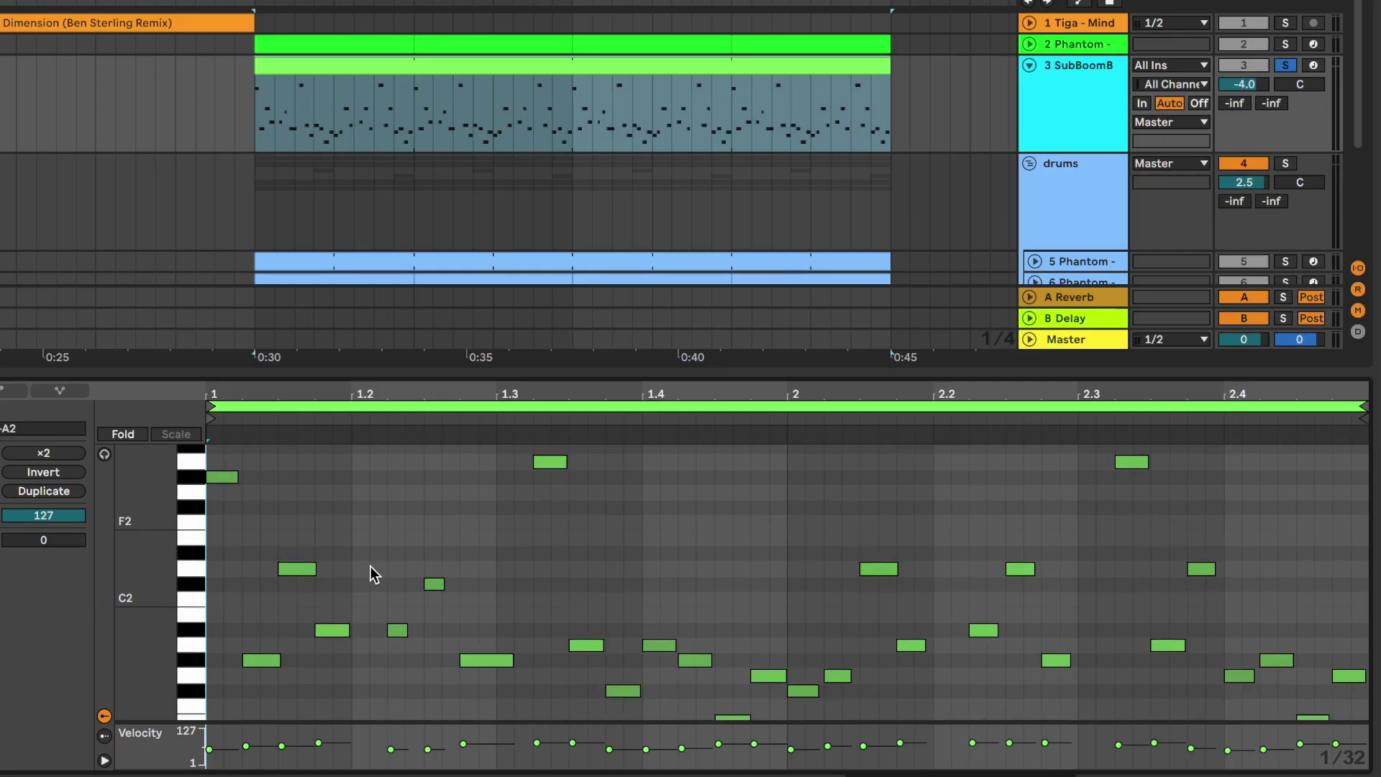
pyautogui.scroll(-3, 553, 578)
pyautogui.press('space')
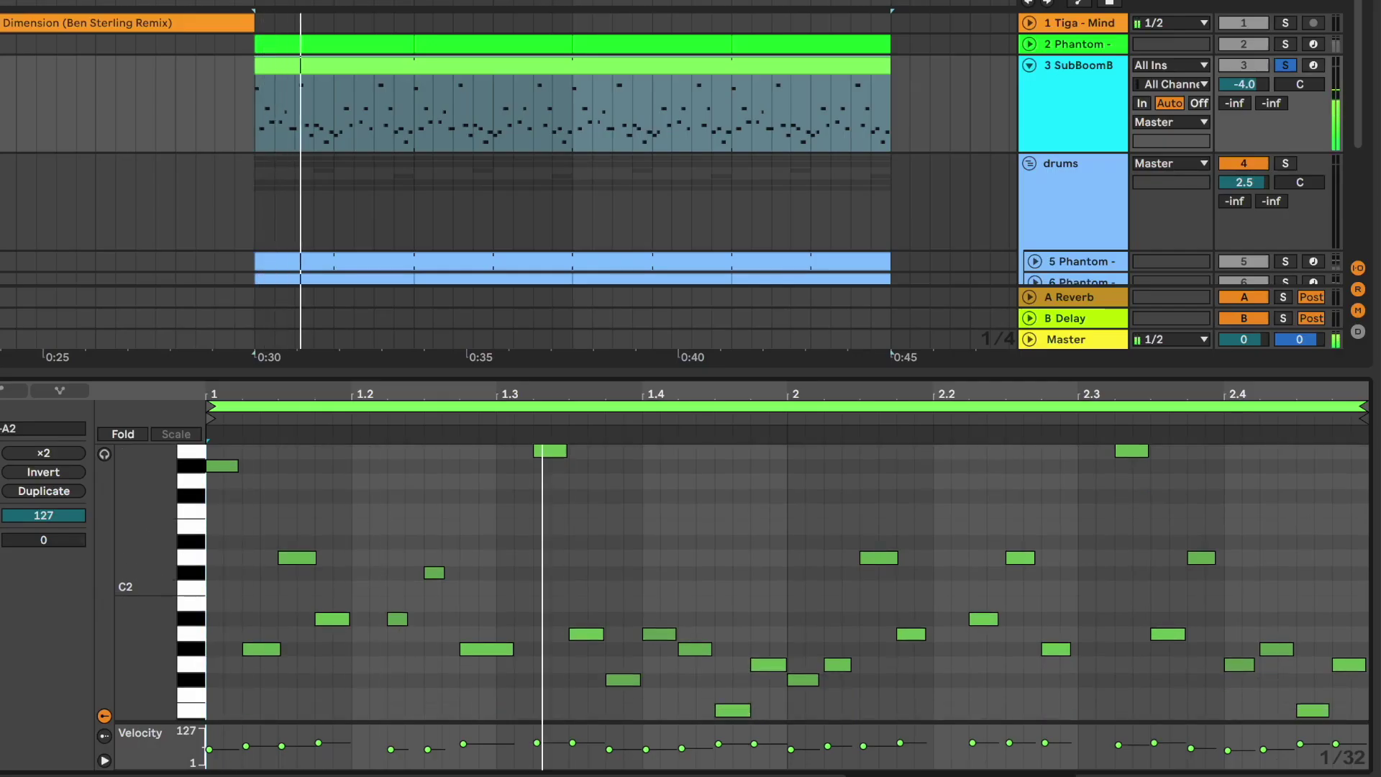
pyautogui.scroll(-1, 513, 533)
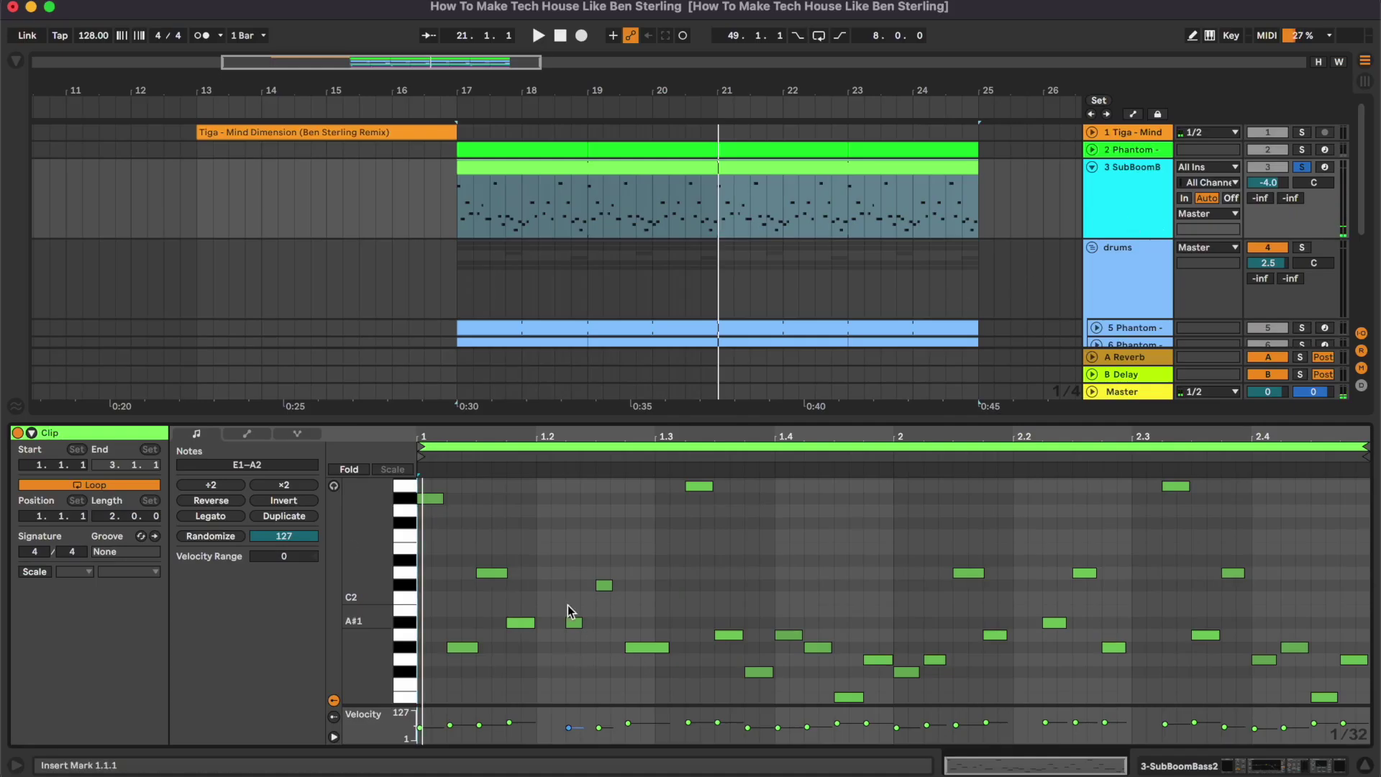
pyautogui.click(536, 583)
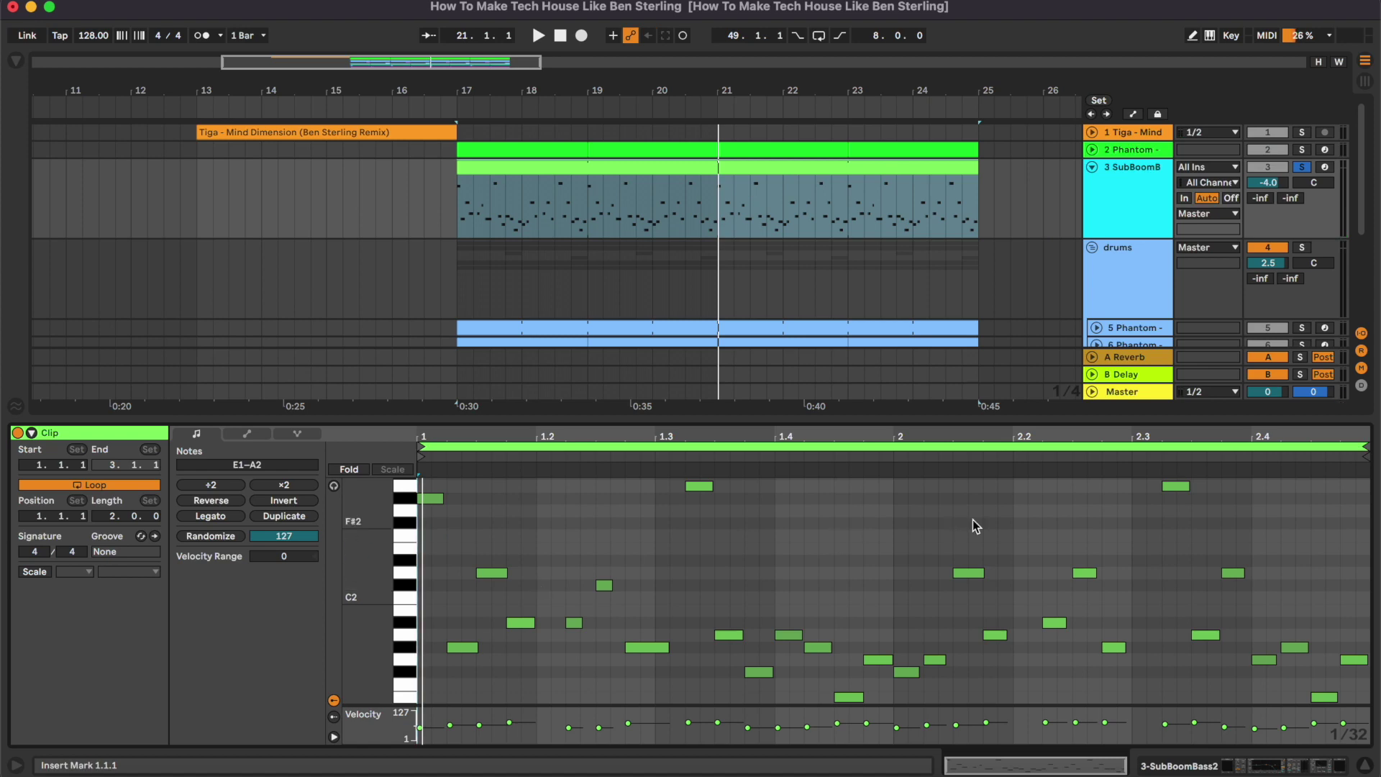
# Show the bass track's devices, inspect the bass- Desert 13 preset in SubBoomBass2, and close the plugin window
pyautogui.click(1130, 203)
pyautogui.click(60, 580)
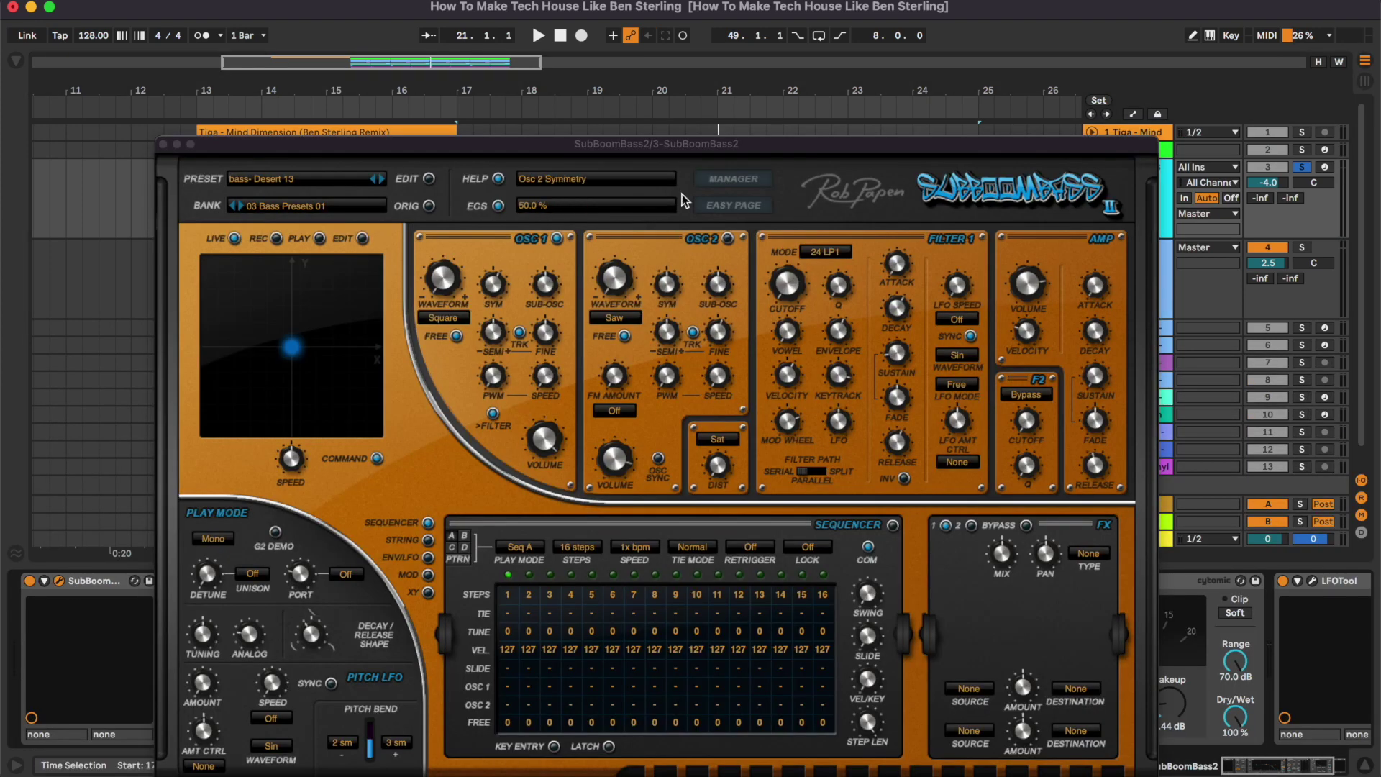
pyautogui.moveTo(675, 152); pyautogui.dragTo(696, 102)
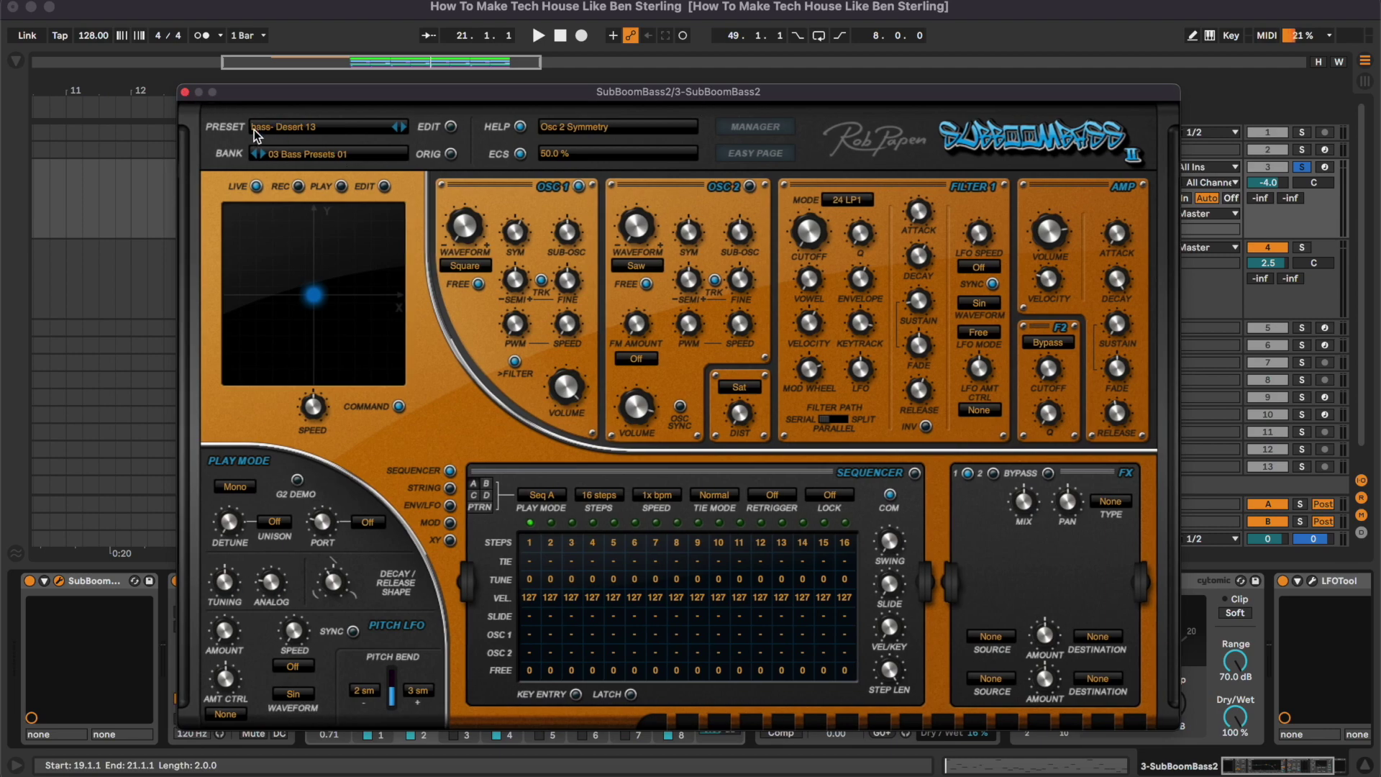
pyautogui.click(185, 92)
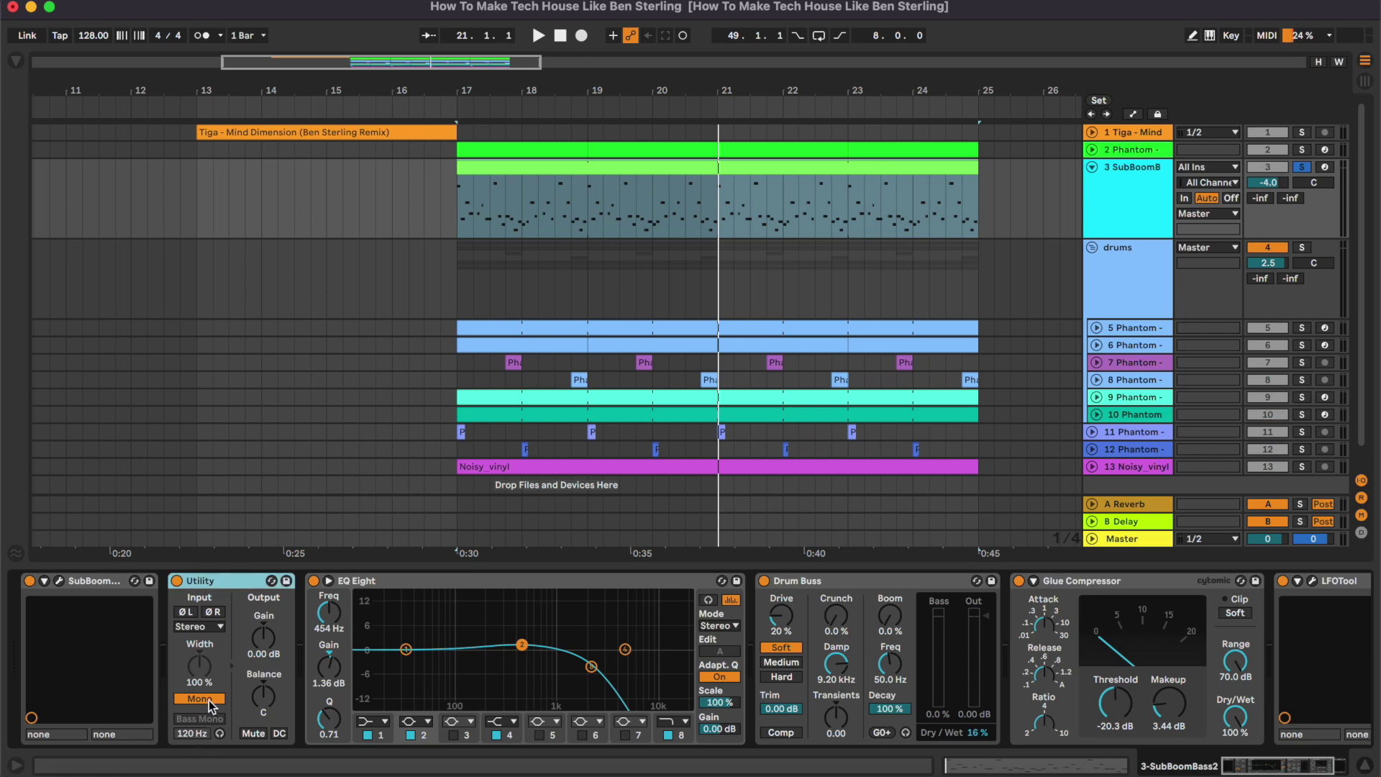
# Compare the bass with EQ Eight switched off and back on during playback
pyautogui.click(482, 581)
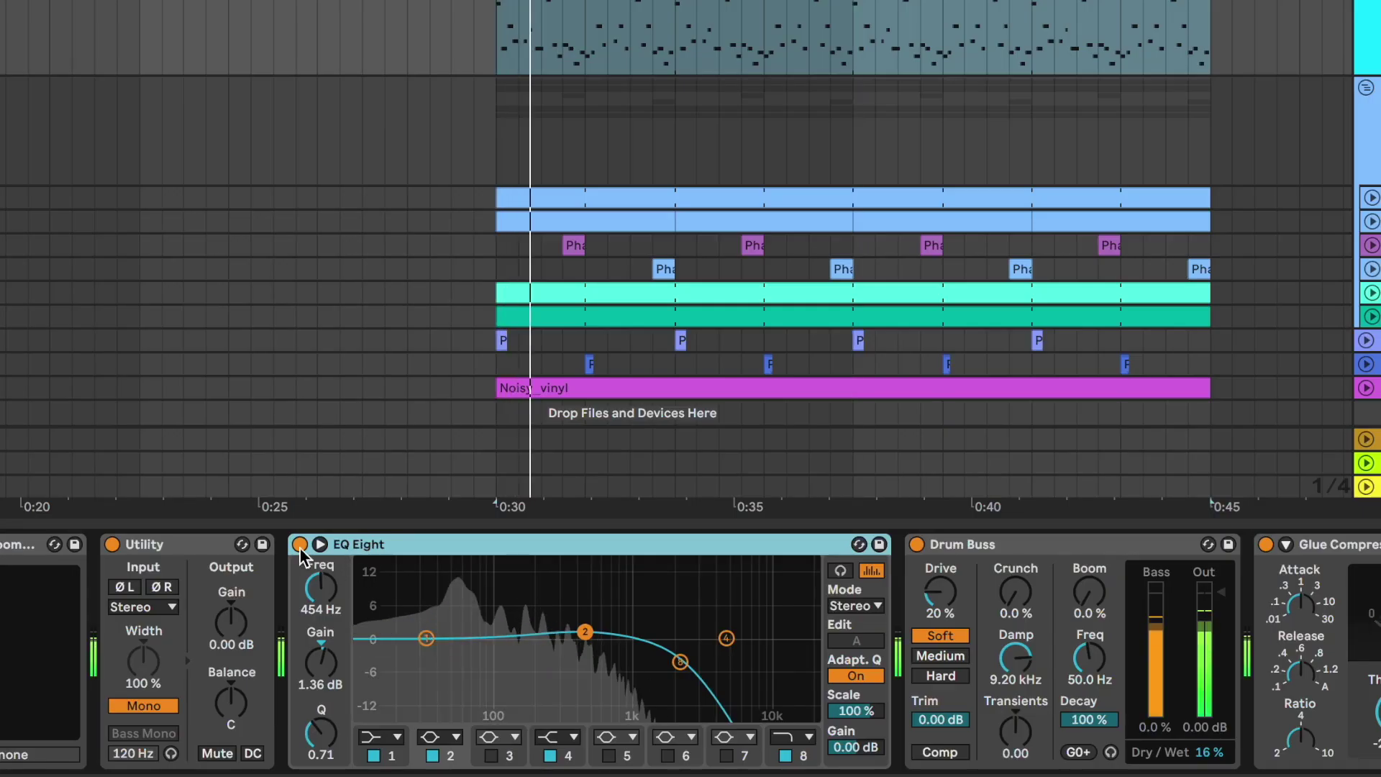
pyautogui.click(314, 581)
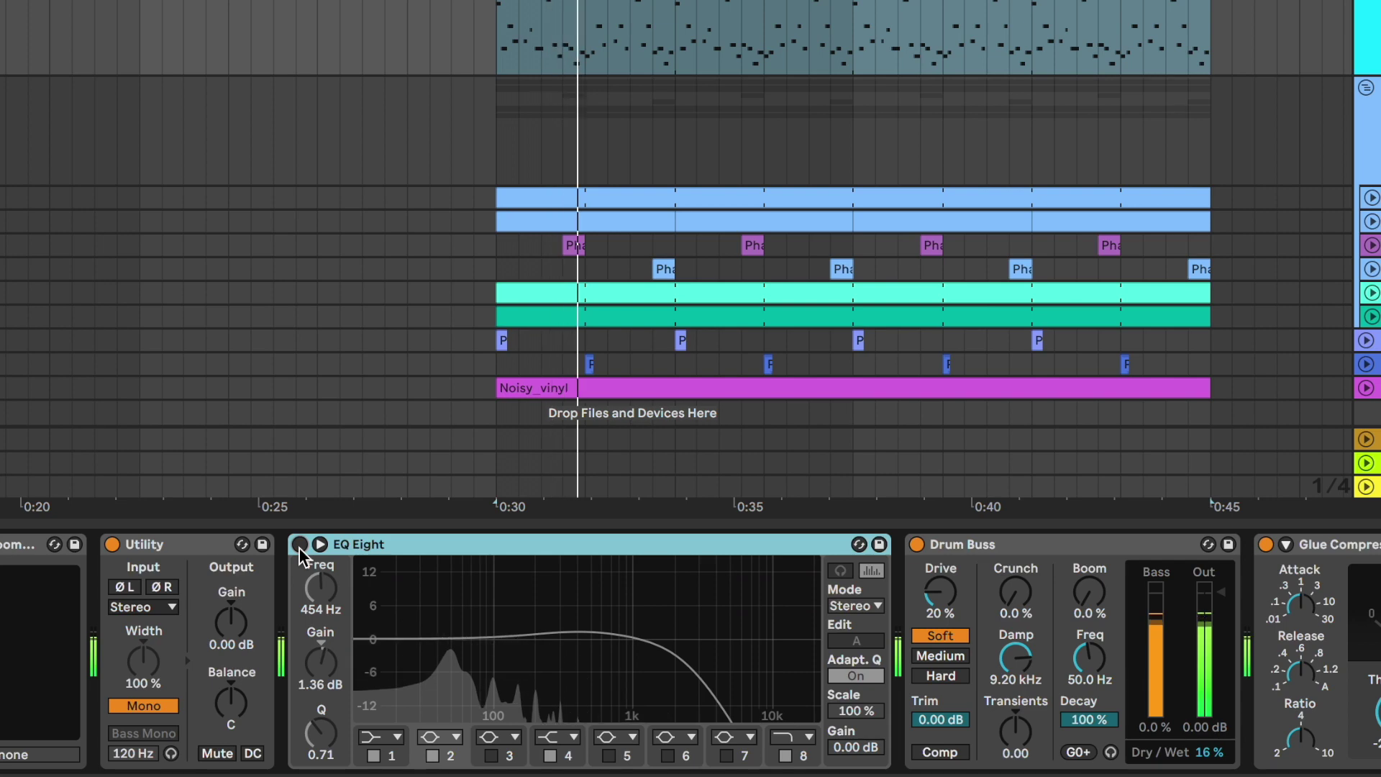
pyautogui.click(299, 545)
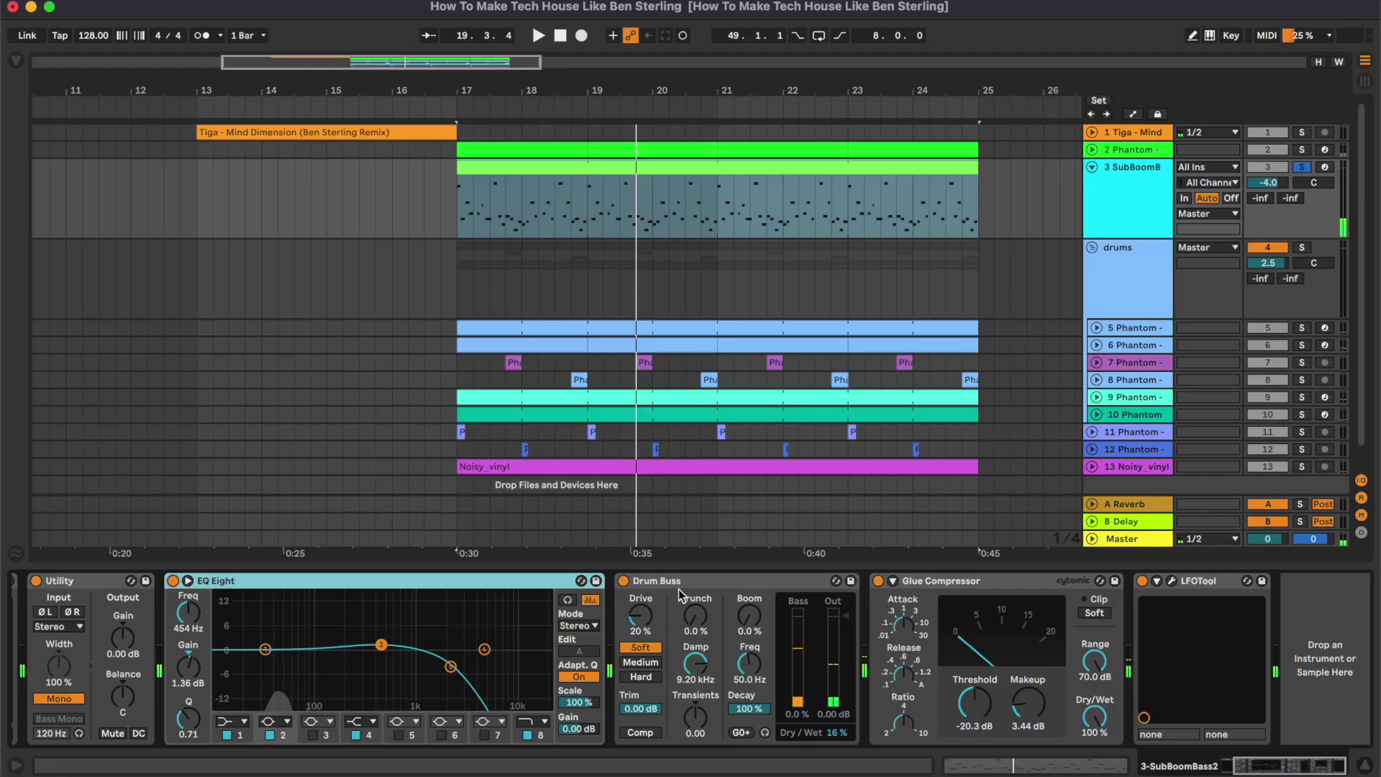
# Compare the bass with Drum Buss switched off and back on, and select the Glue Compressor for inspection
pyautogui.click(994, 548)
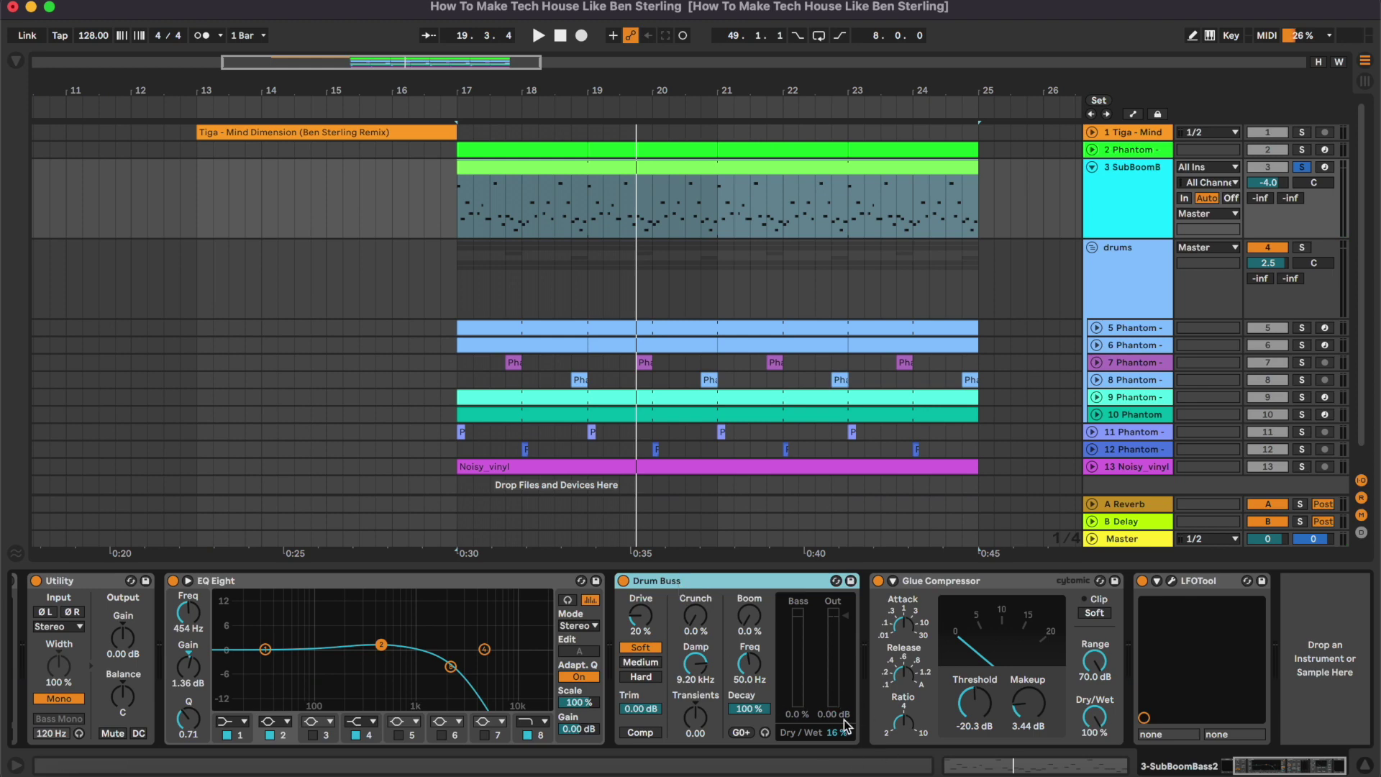
pyautogui.click(623, 580)
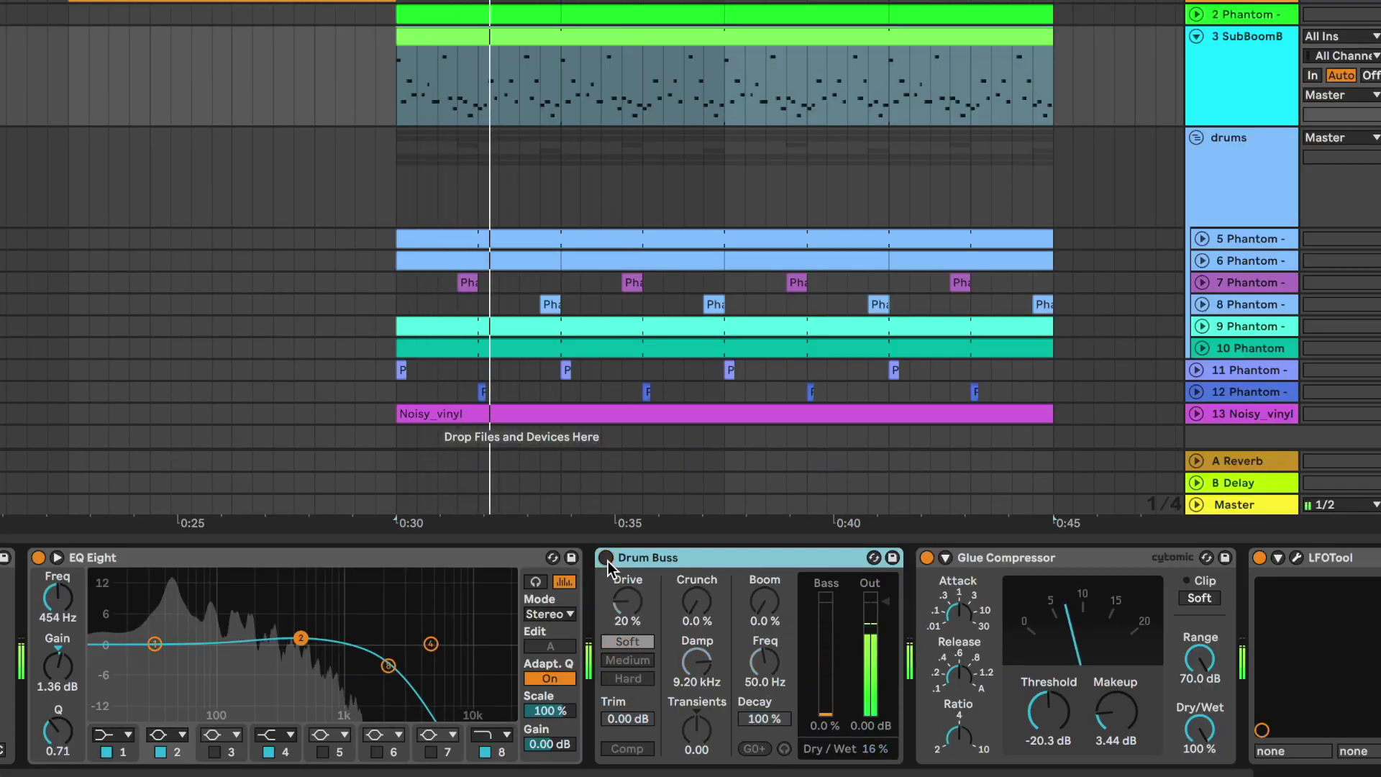
pyautogui.click(606, 558)
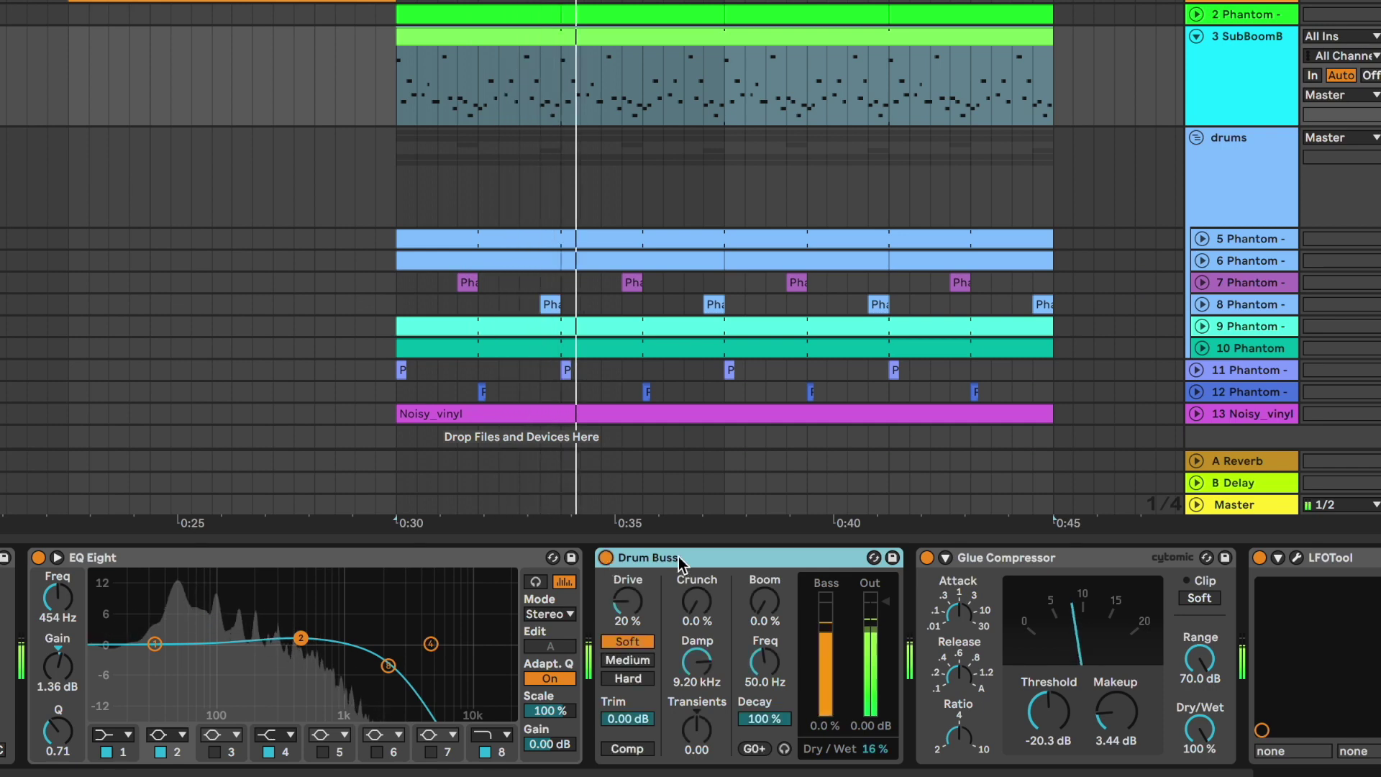
pyautogui.click(1015, 564)
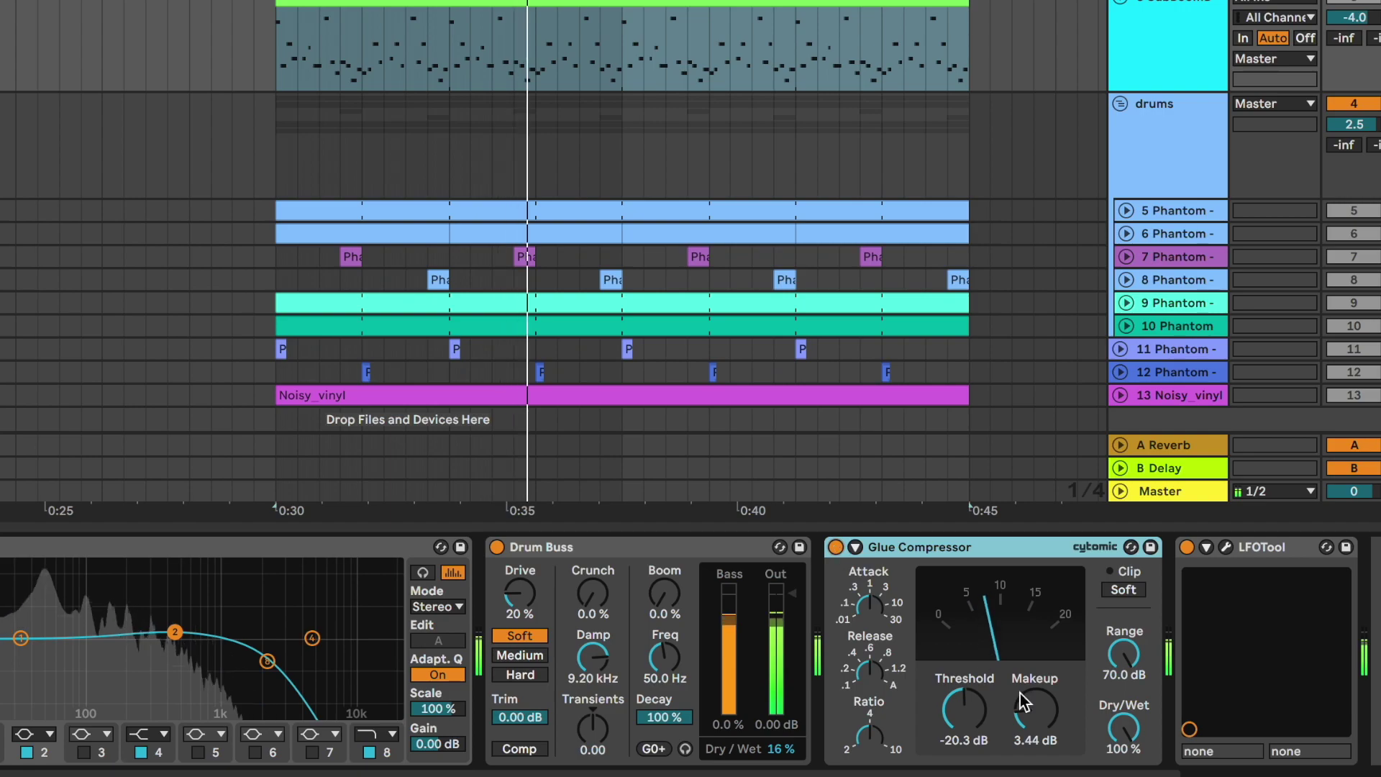
# Open LFOTool on the bass track and compare the volume ducking with the effect off and on
pyautogui.click(1227, 547)
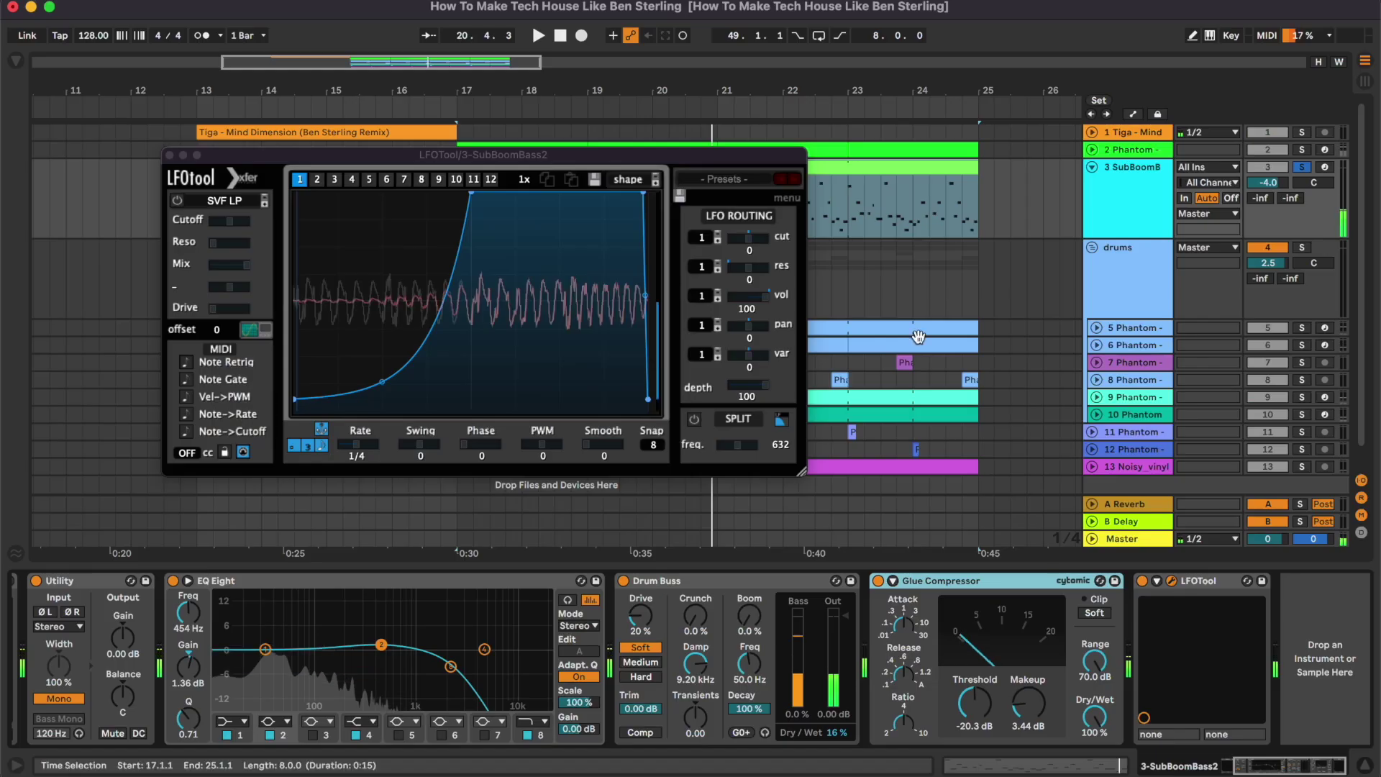
pyautogui.moveTo(660, 154); pyautogui.dragTo(885, 215)
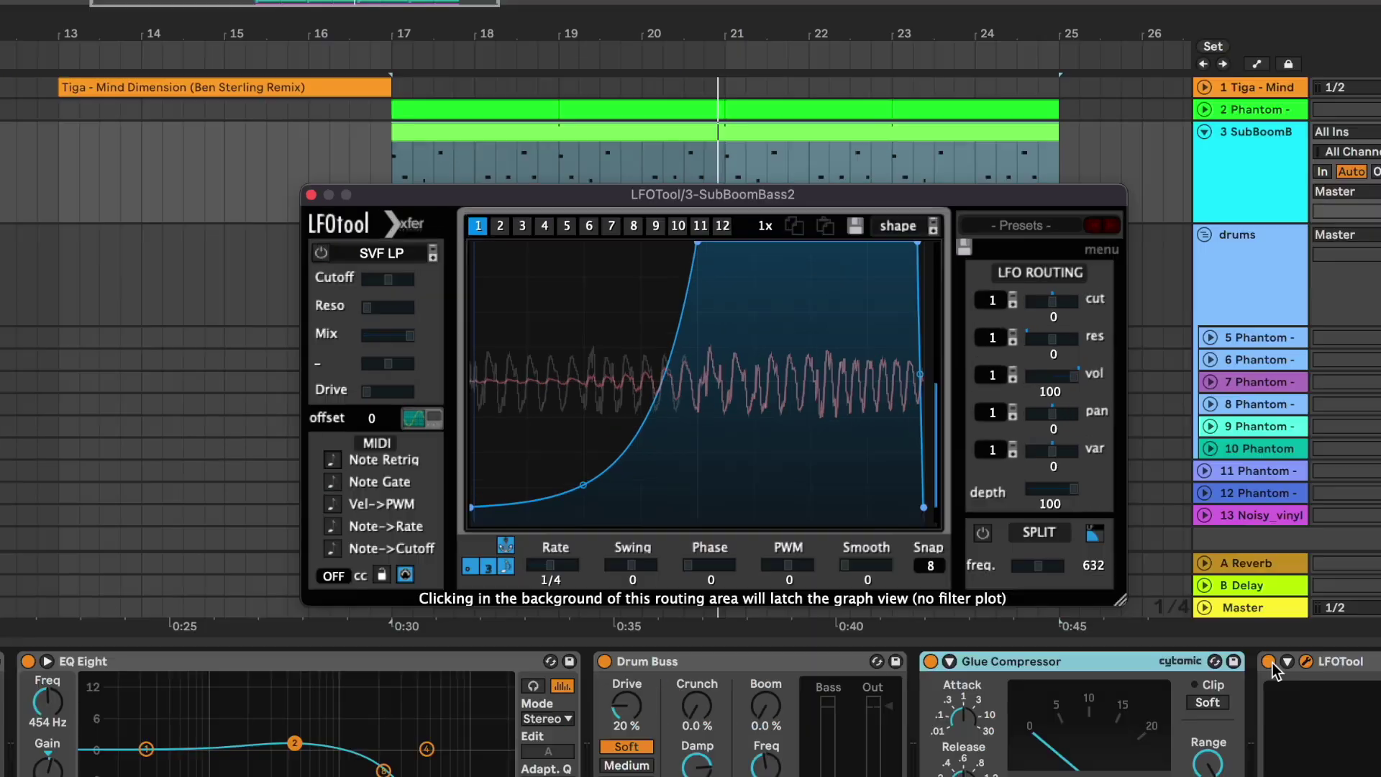
pyautogui.click(1143, 582)
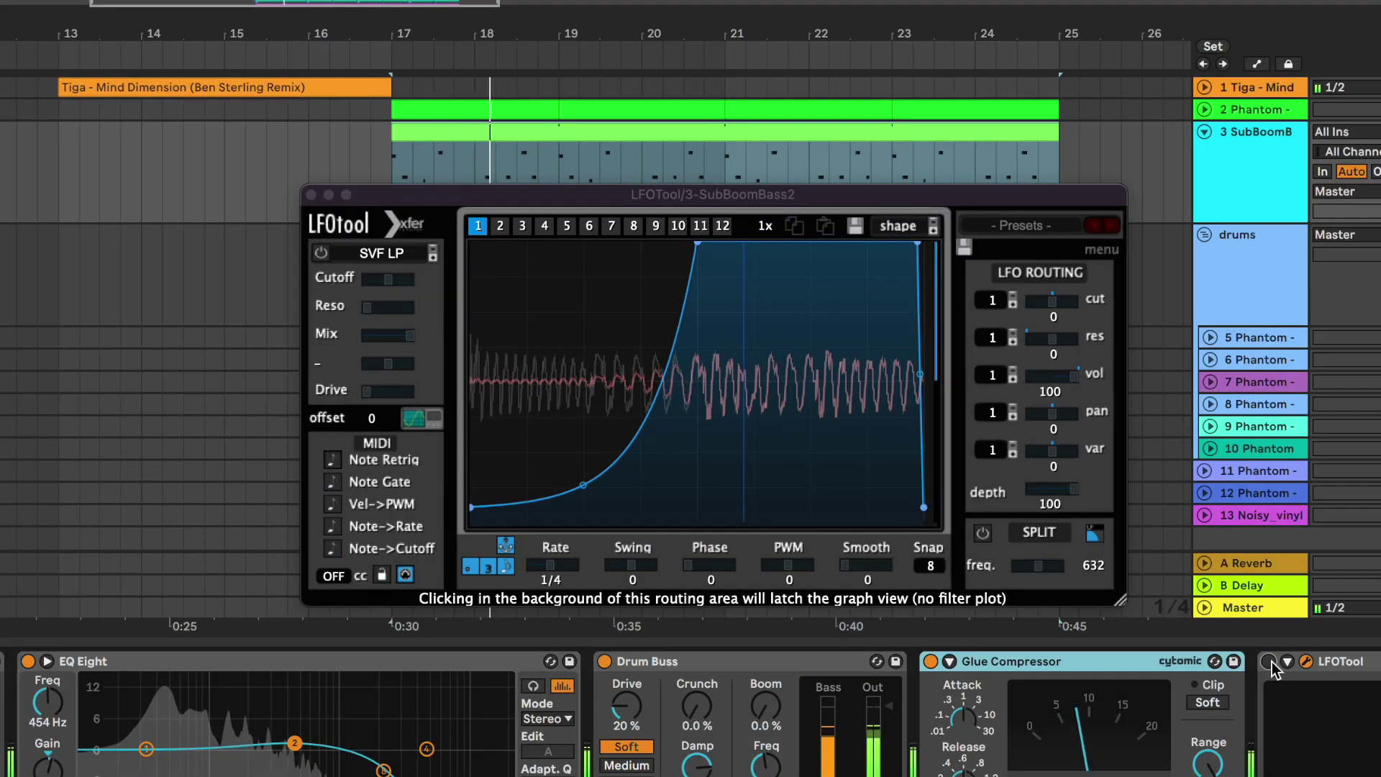
pyautogui.click(1269, 662)
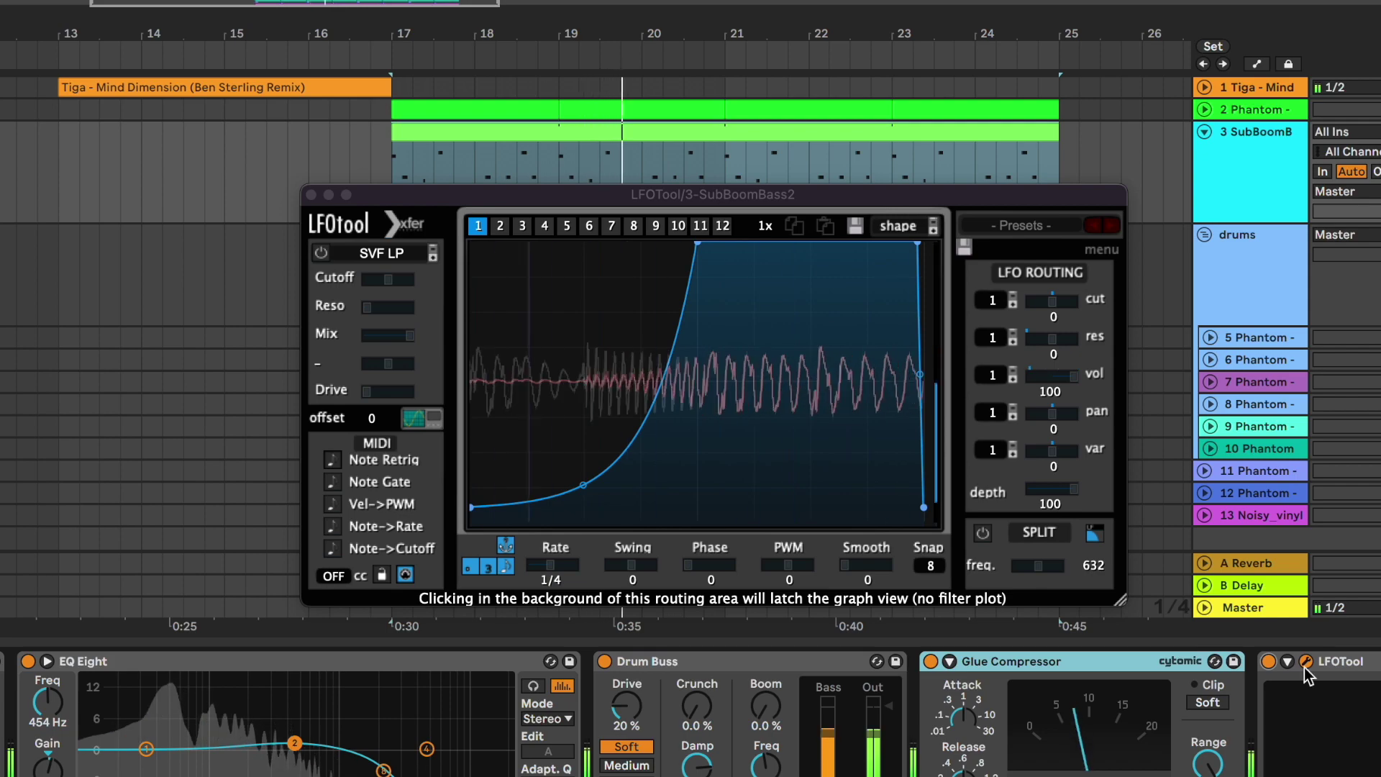
# Leave LFOTool, unfold the Rapture 2 Clap 7 track in the drums group, and audition its clip in solo
pyautogui.click(1282, 320)
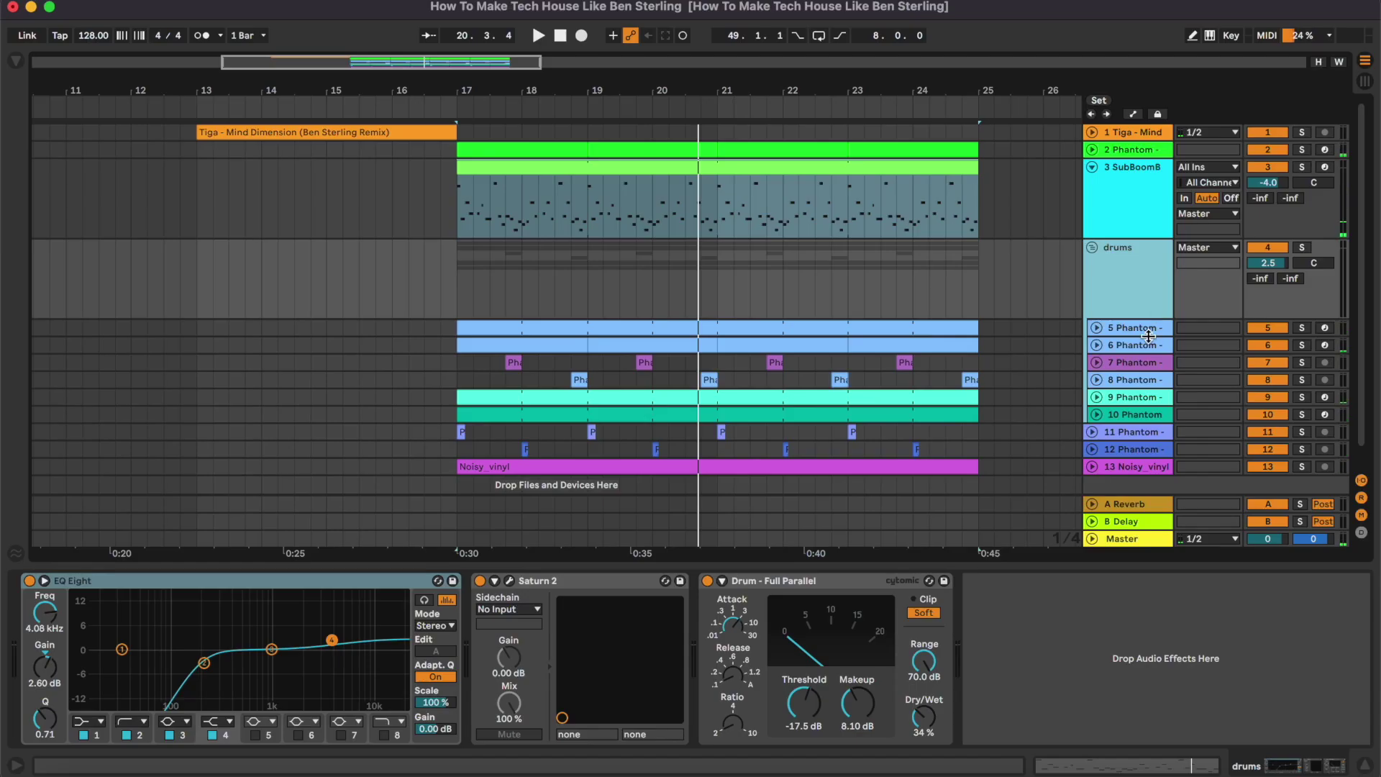
pyautogui.click(1148, 331)
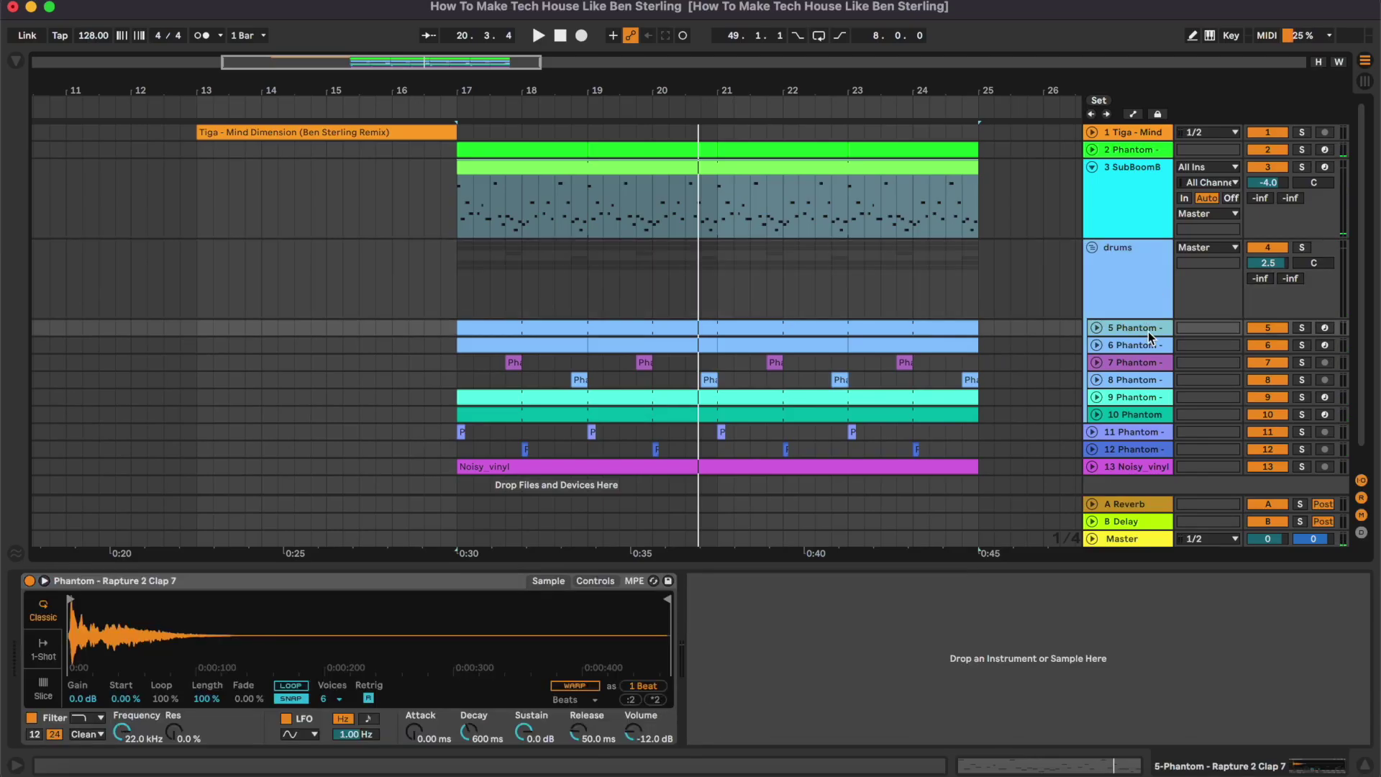
pyautogui.press('u')
pyautogui.scroll(-2, 847, 310)
pyautogui.click(793, 273)
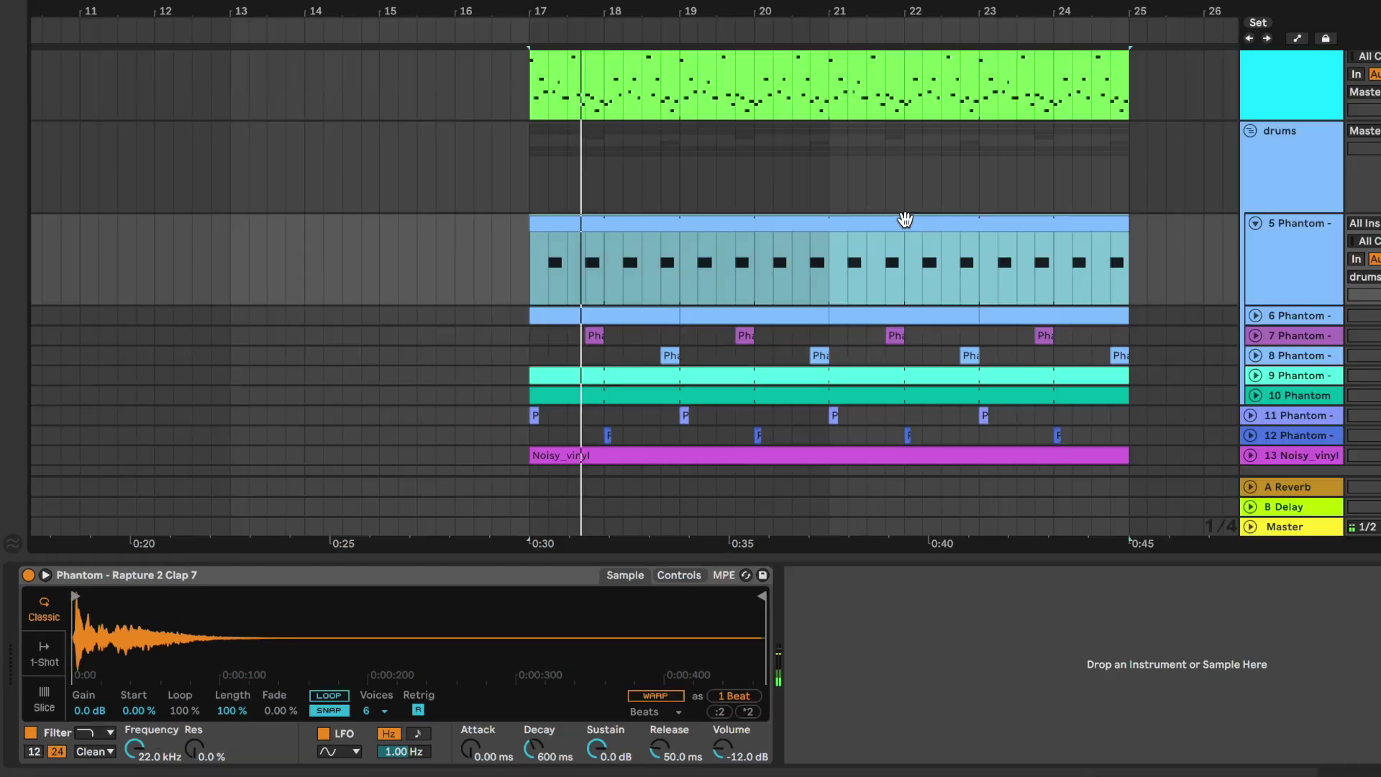
pyautogui.press('space')
pyautogui.press('space')
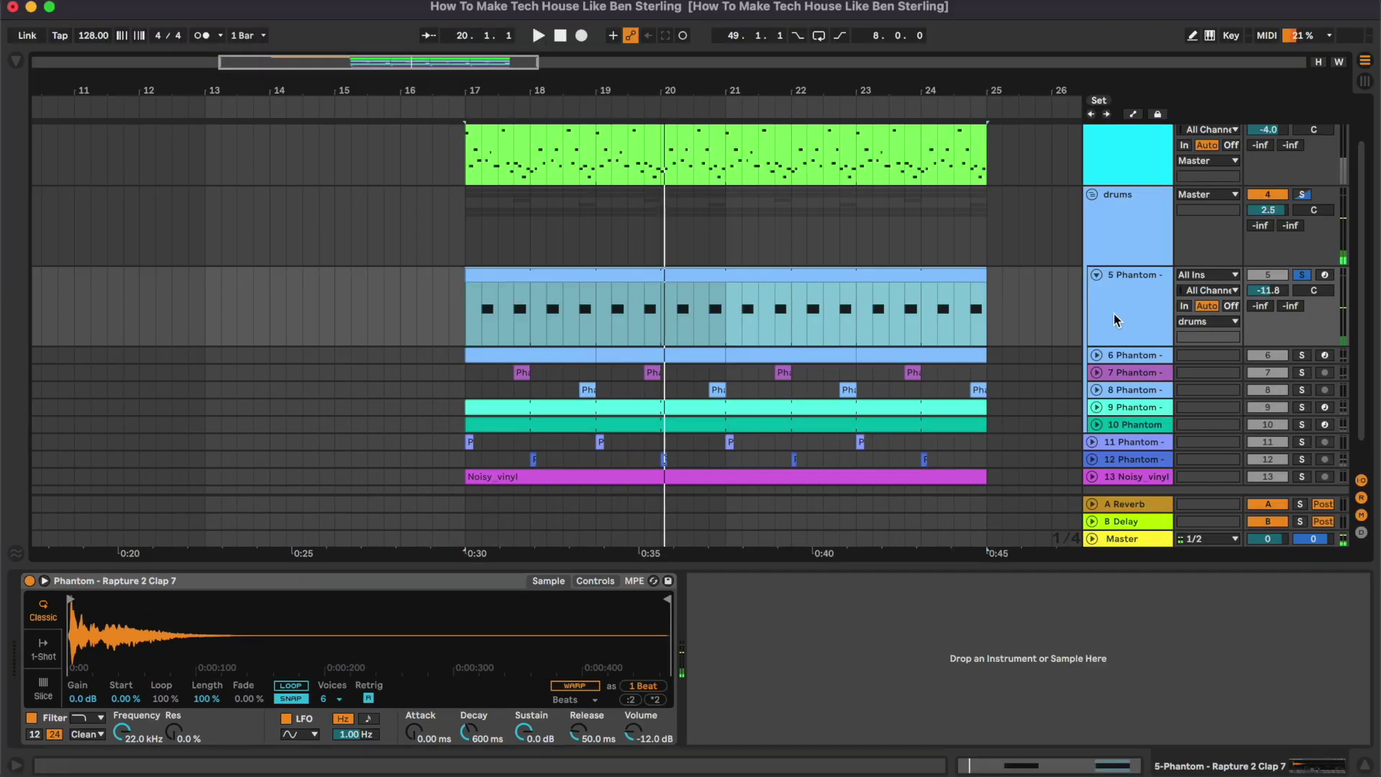
# Fold the clap track, unfold the Rapture 2 Snare 8 track, and audition its pattern in solo from bar 17
pyautogui.click(1098, 277)
pyautogui.click(1096, 292)
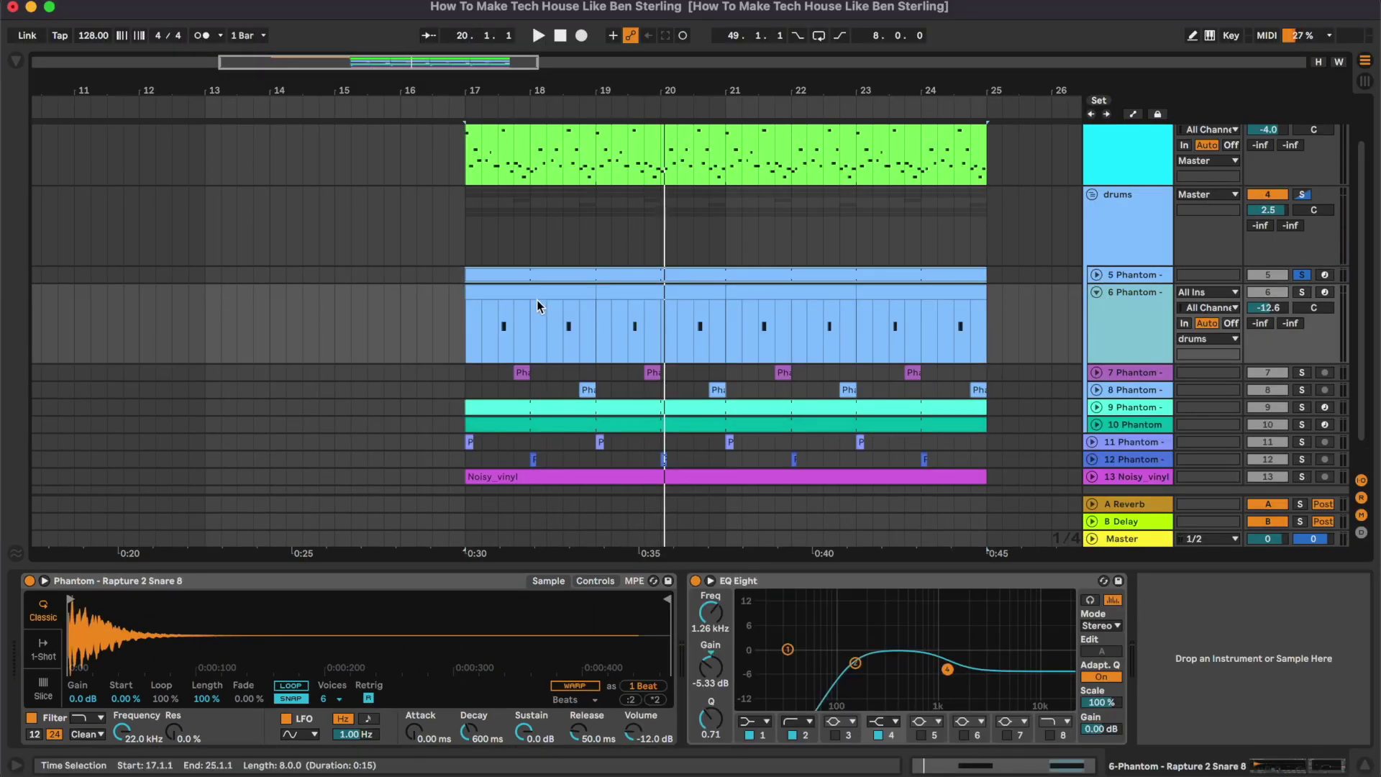
pyautogui.click(506, 295)
pyautogui.press('+')
pyautogui.press('+')
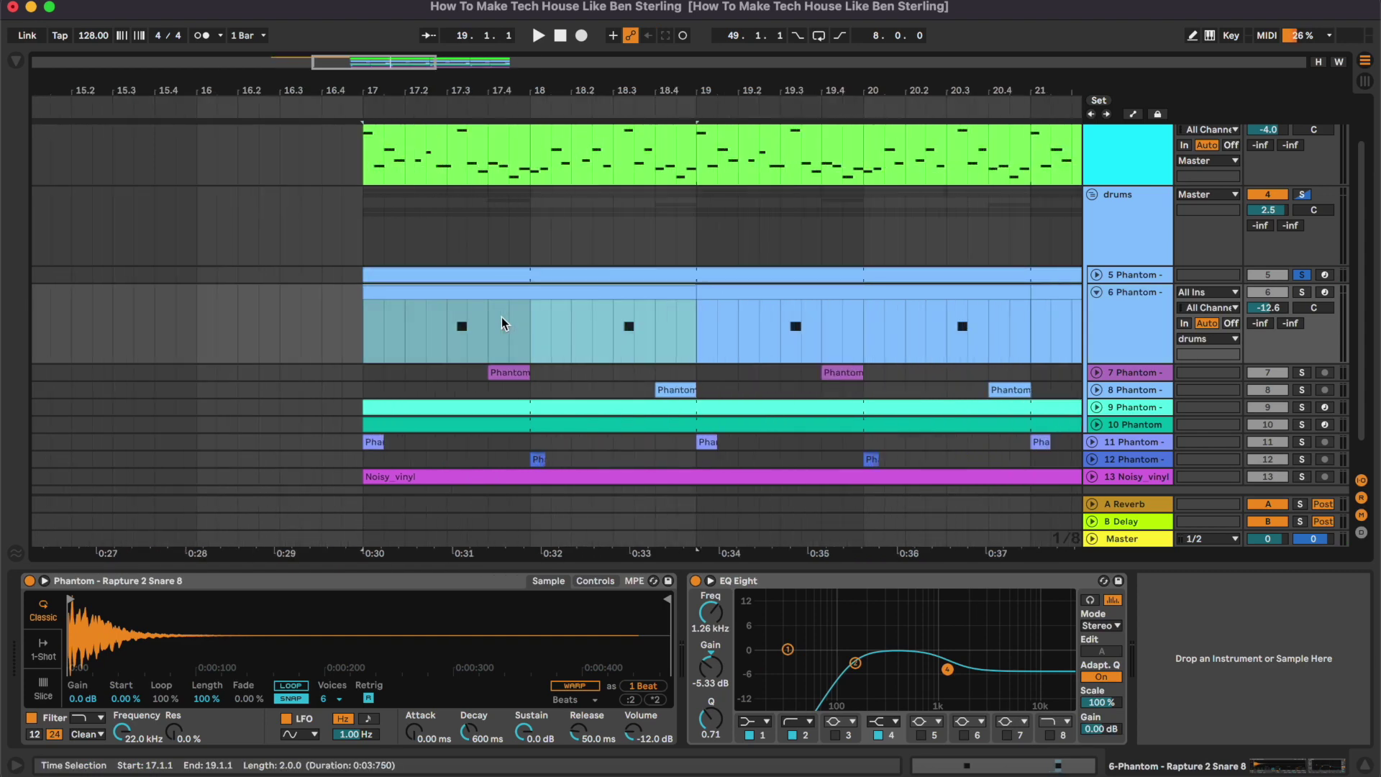
pyautogui.press('-')
pyautogui.hscroll(2, 504, 324)
pyautogui.scroll(-1, 505, 323)
pyautogui.press('space')
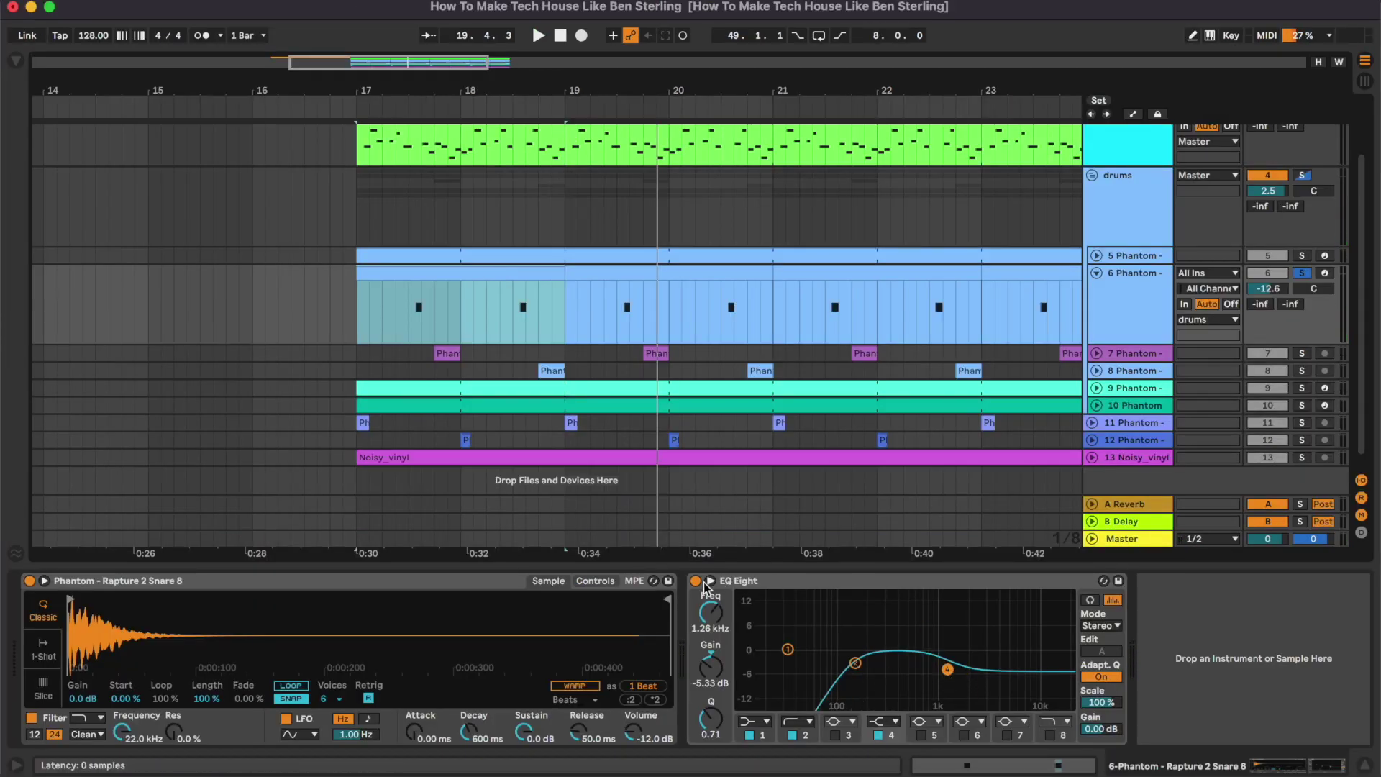
# Compare the snare with EQ Eight switched off and back on during playback
pyautogui.press('space')
pyautogui.click(694, 581)
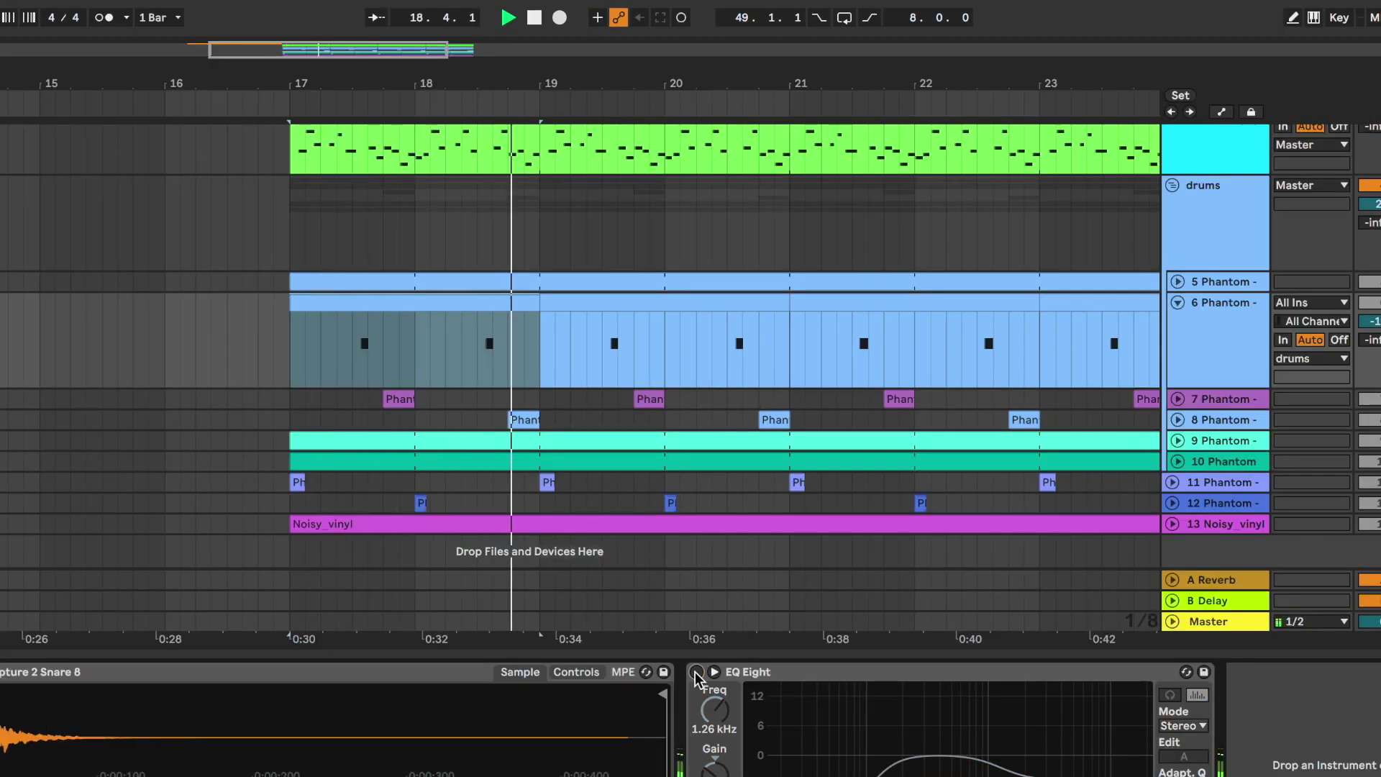
pyautogui.click(695, 672)
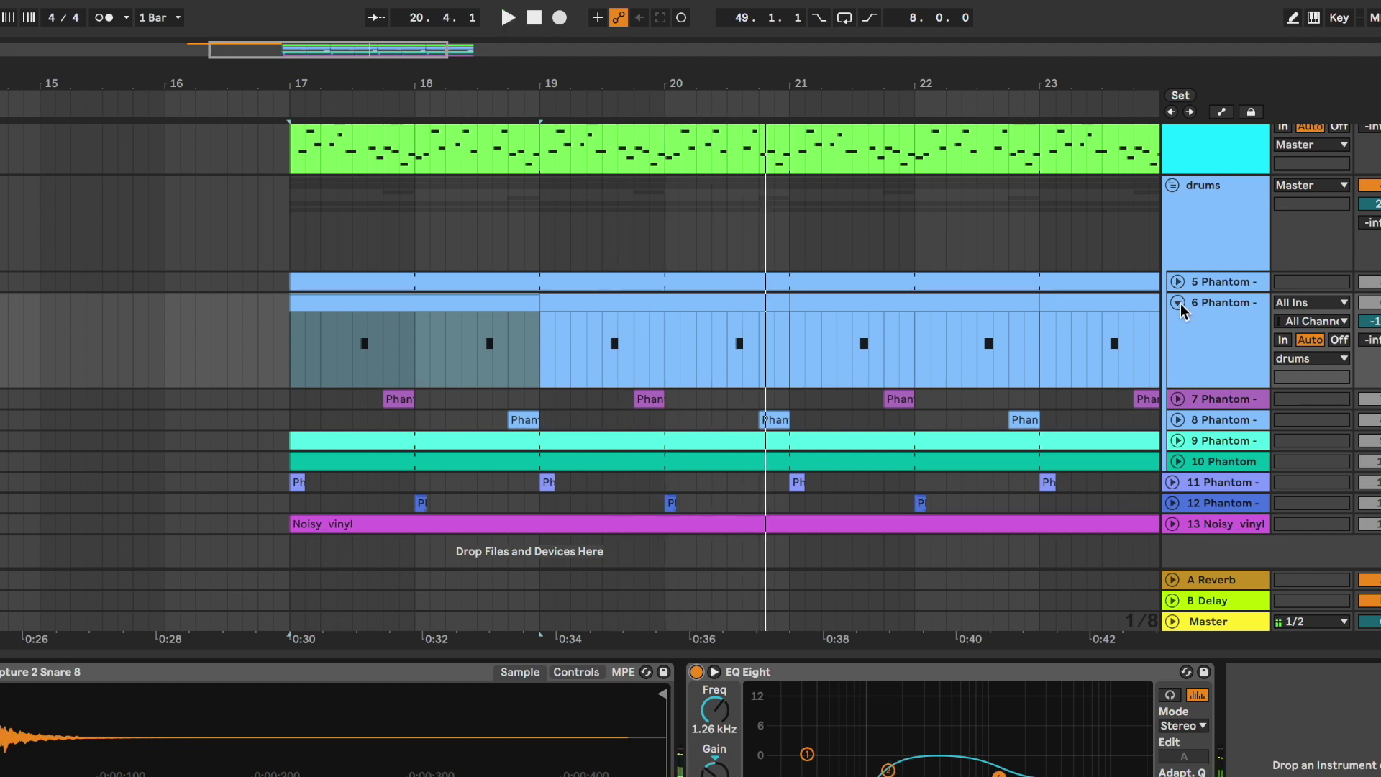
# Show the Rapture 2 Open Hihat 20 track and audition its hits in solo, starting just before the first and second clips
pyautogui.click(1127, 295)
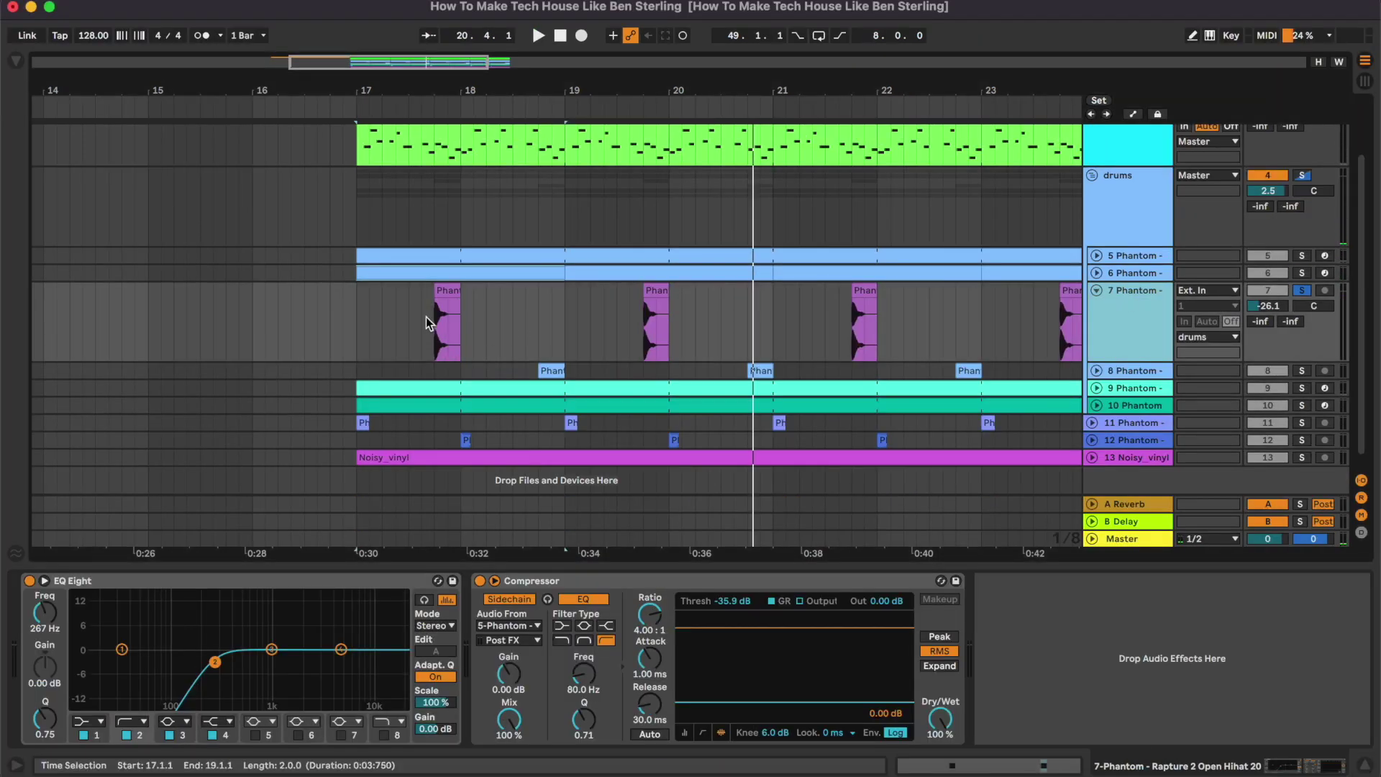
pyautogui.click(407, 307)
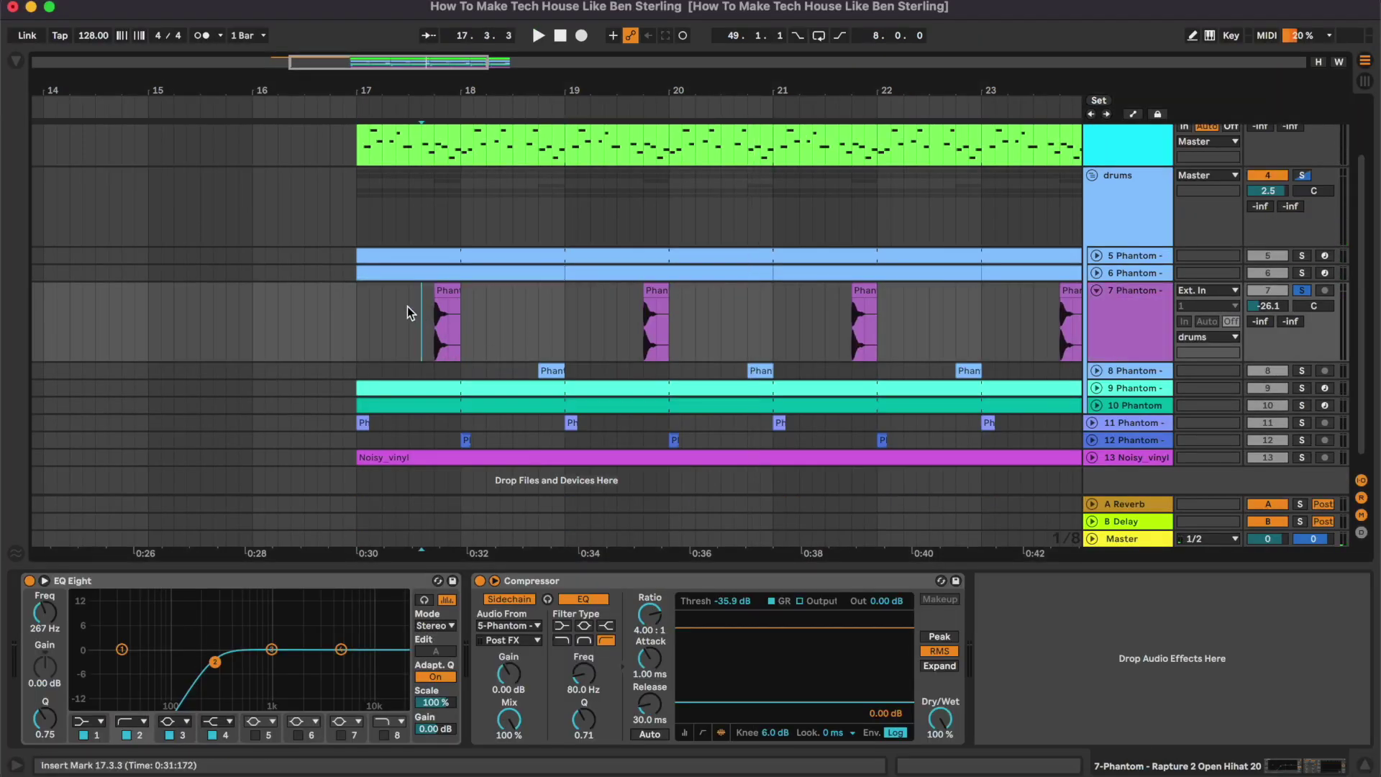
pyautogui.press('space')
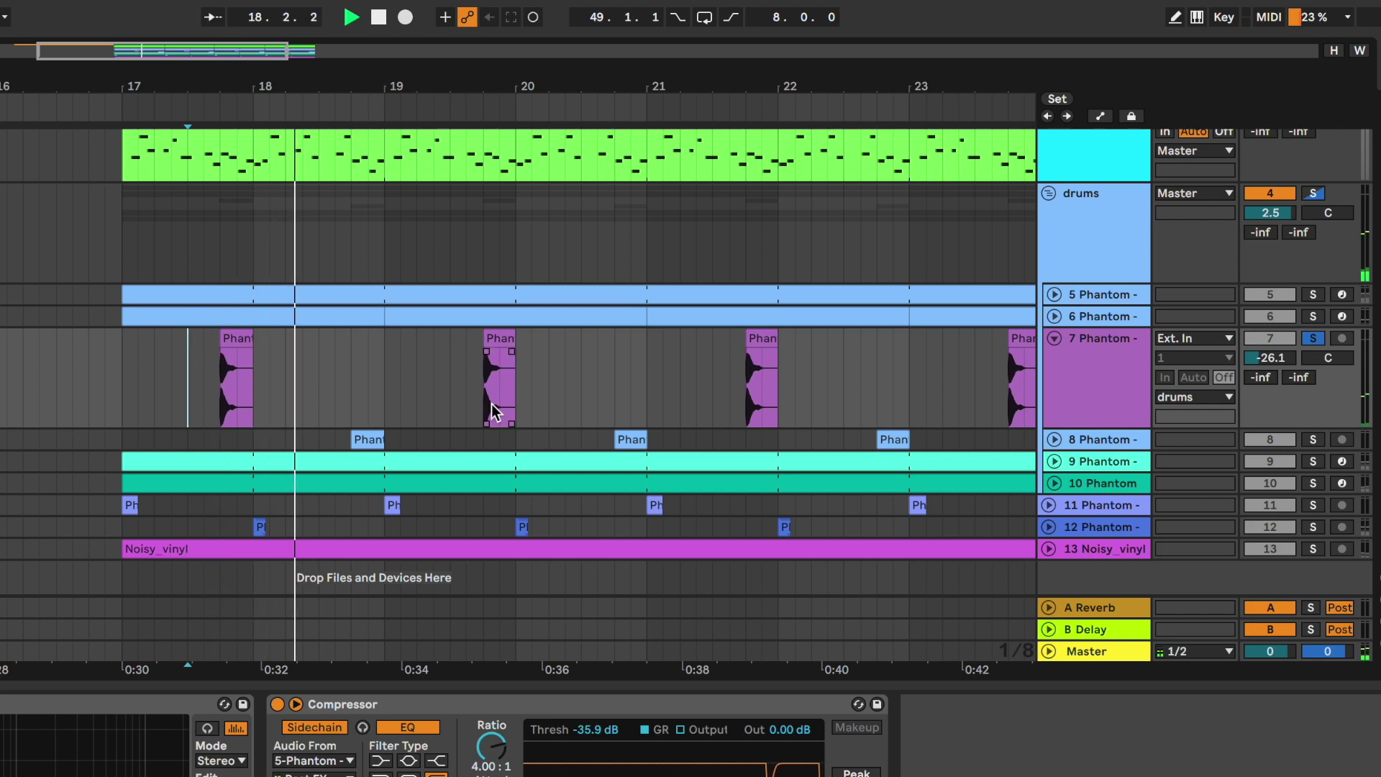
pyautogui.click(464, 379)
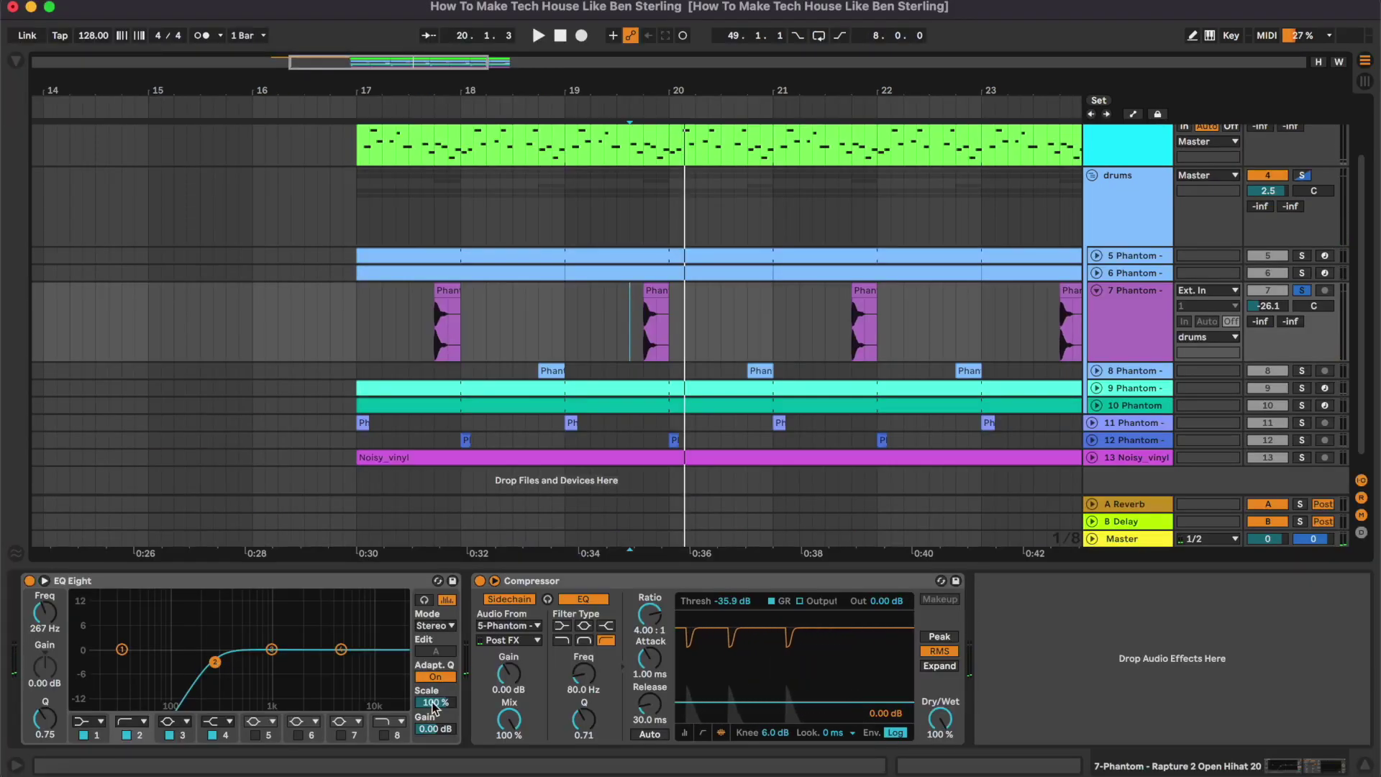
# Check the hi-hat Compressor's sidechain source list, and play the clap and hi-hat tracks together to observe the ducking
pyautogui.click(533, 626)
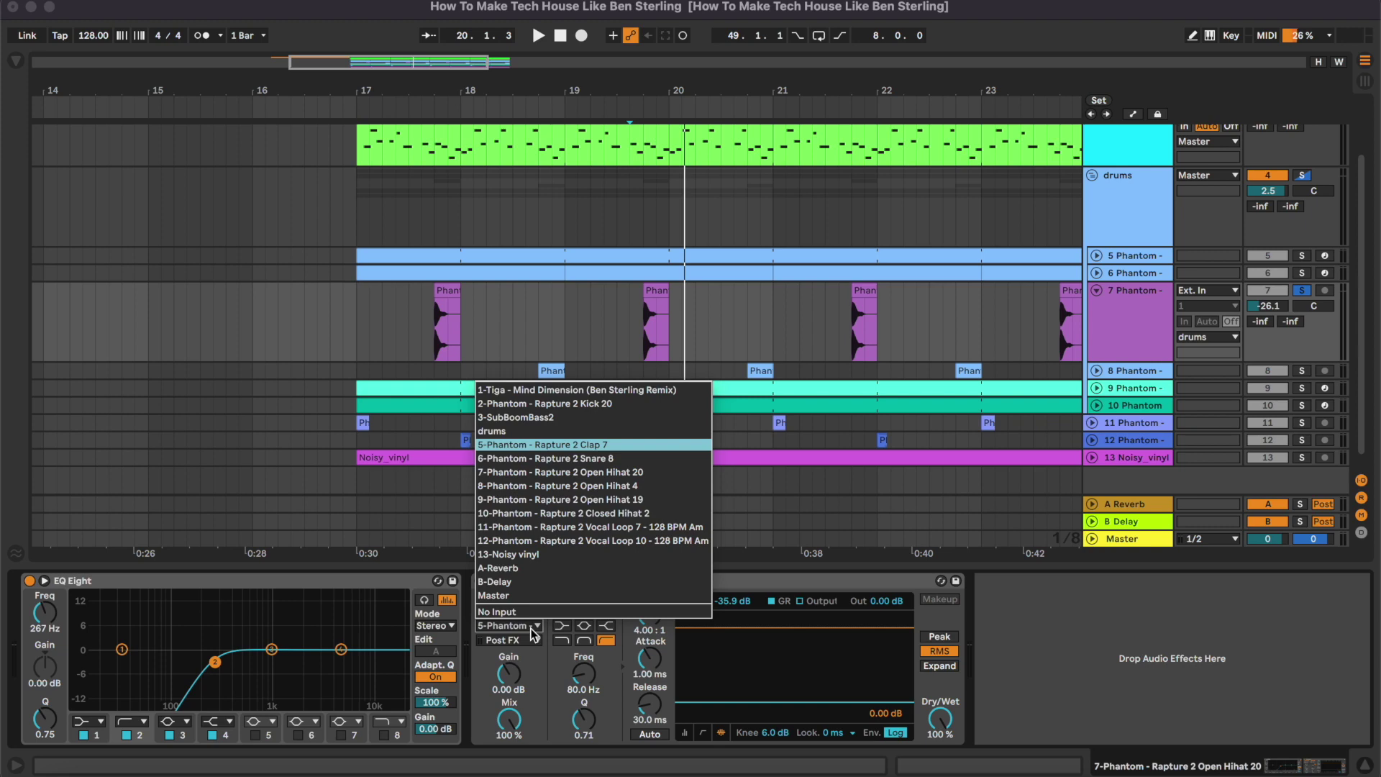
pyautogui.click(533, 632)
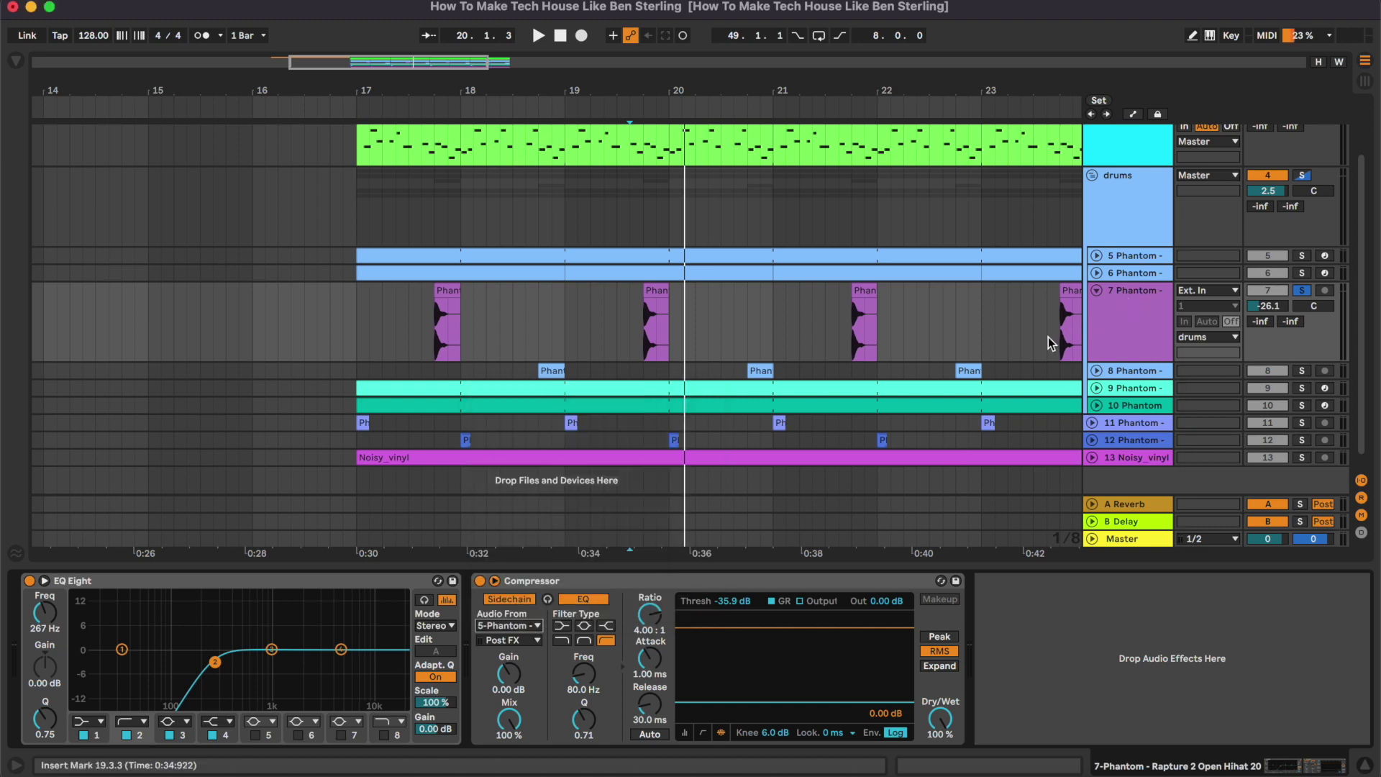
pyautogui.click(1096, 255)
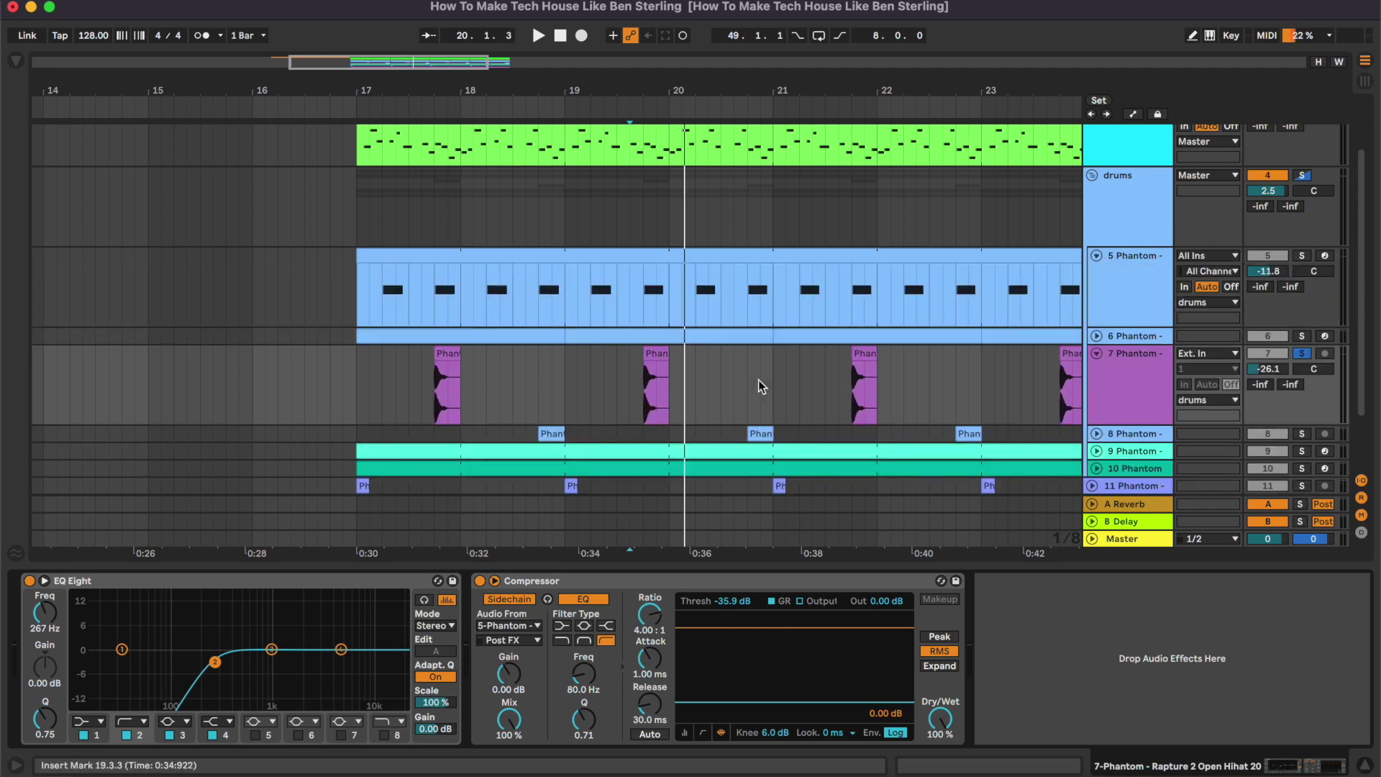
pyautogui.click(422, 313)
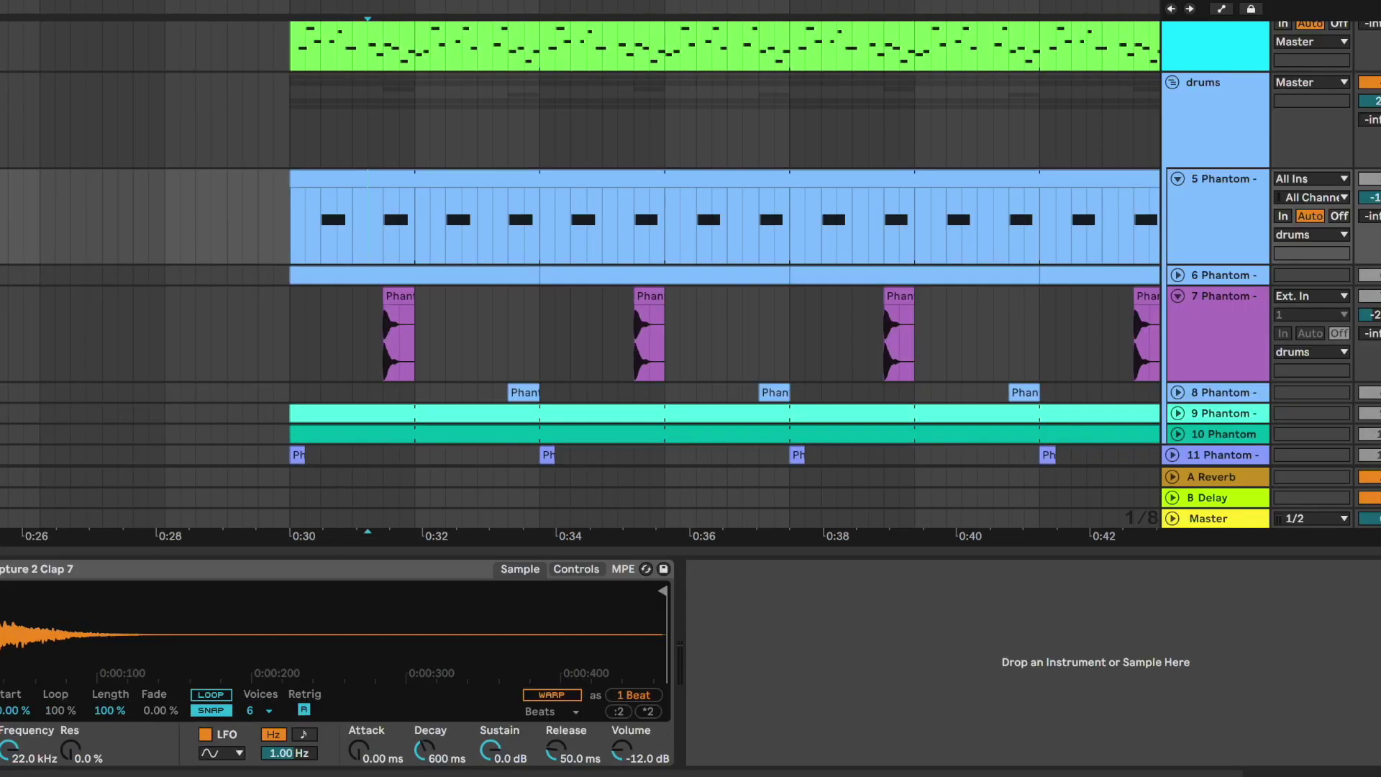
pyautogui.click(1156, 378)
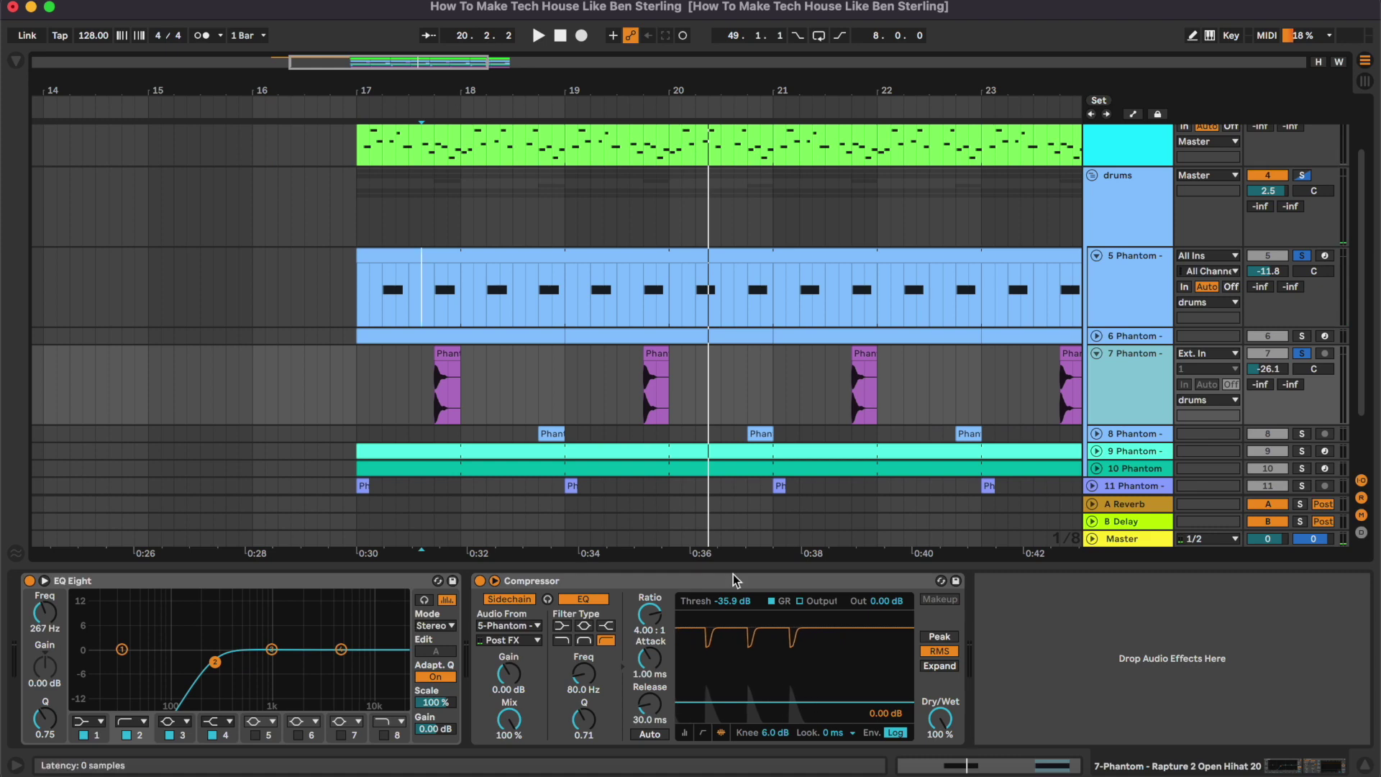
# Fold the clap and Open Hihat 20 tracks, and audition the unfolded Rapture 2 Open Hihat 4 track's reversed hits in solo
pyautogui.click(1097, 354)
pyautogui.click(1096, 254)
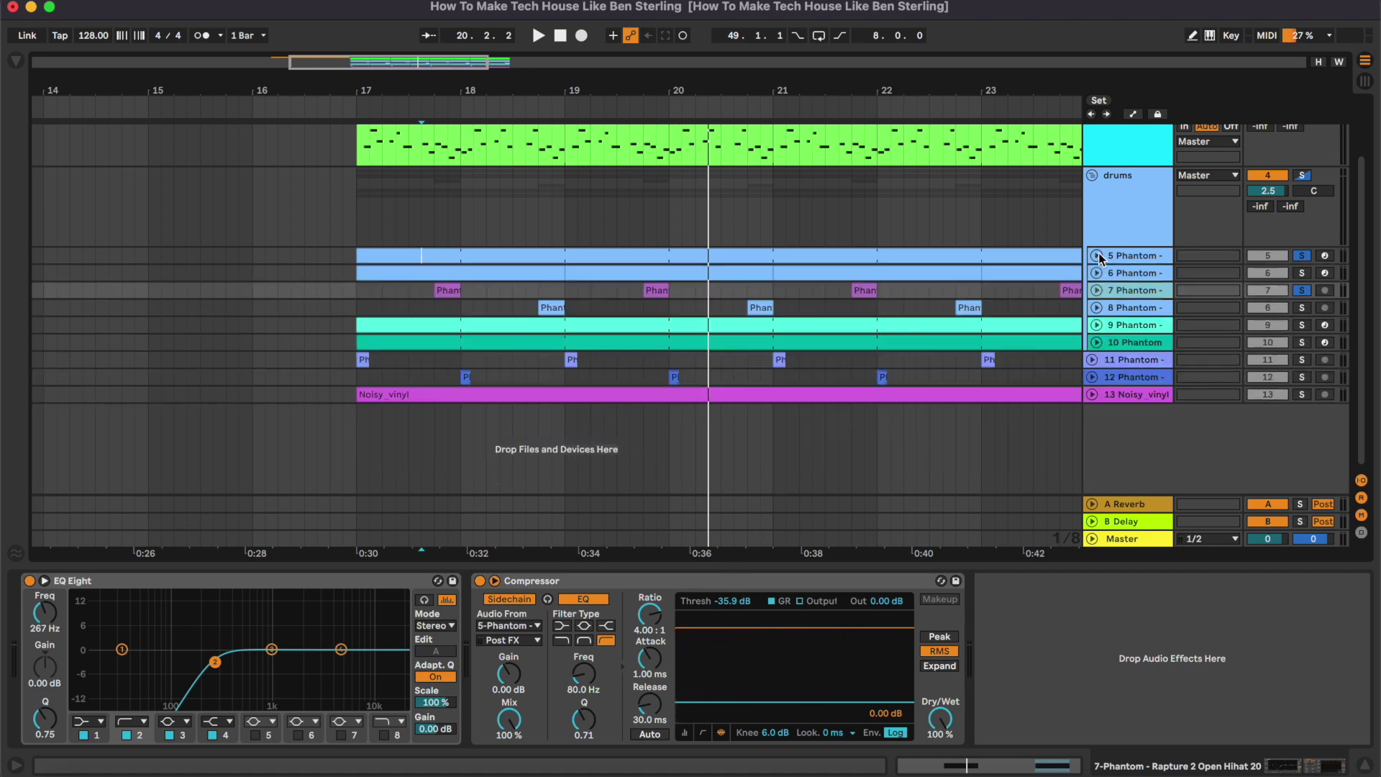
pyautogui.click(1098, 308)
pyautogui.click(513, 341)
pyautogui.press('+')
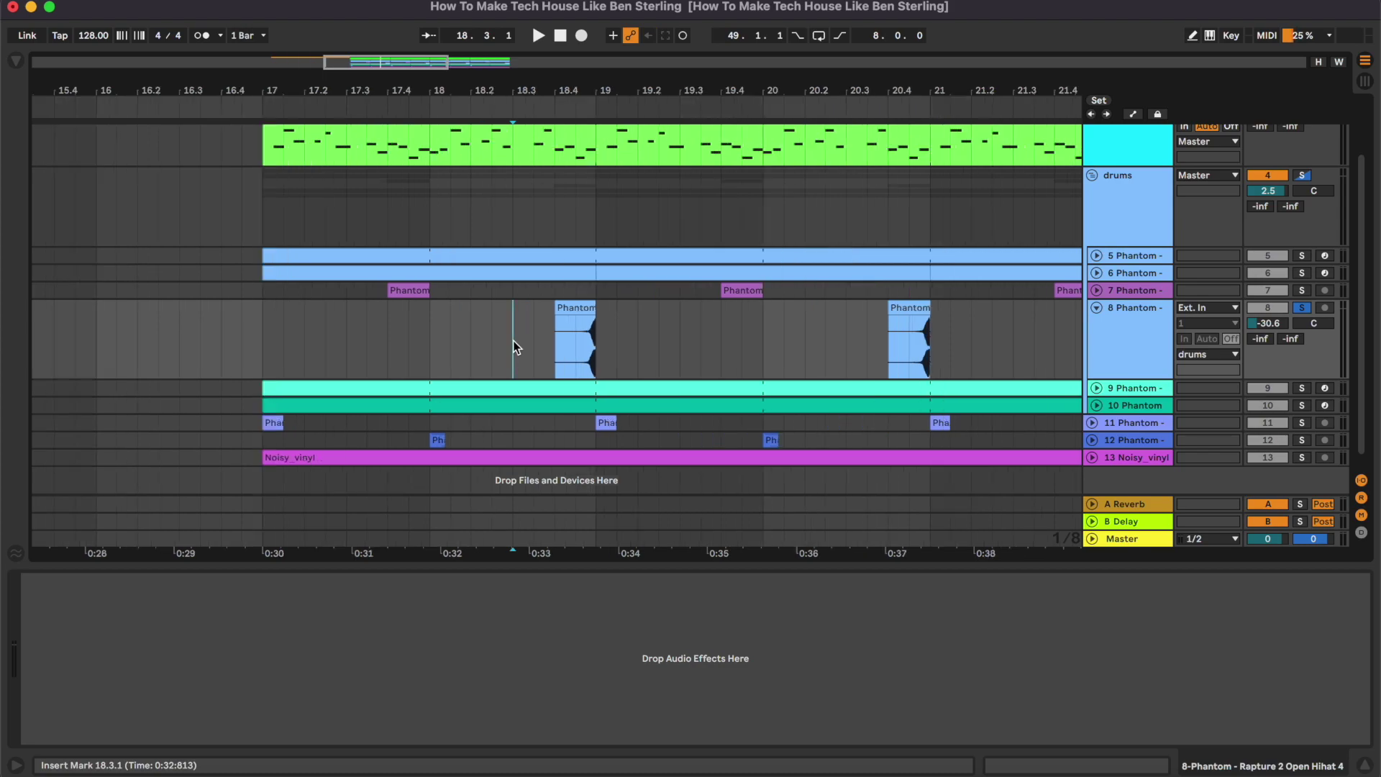
pyautogui.press('space')
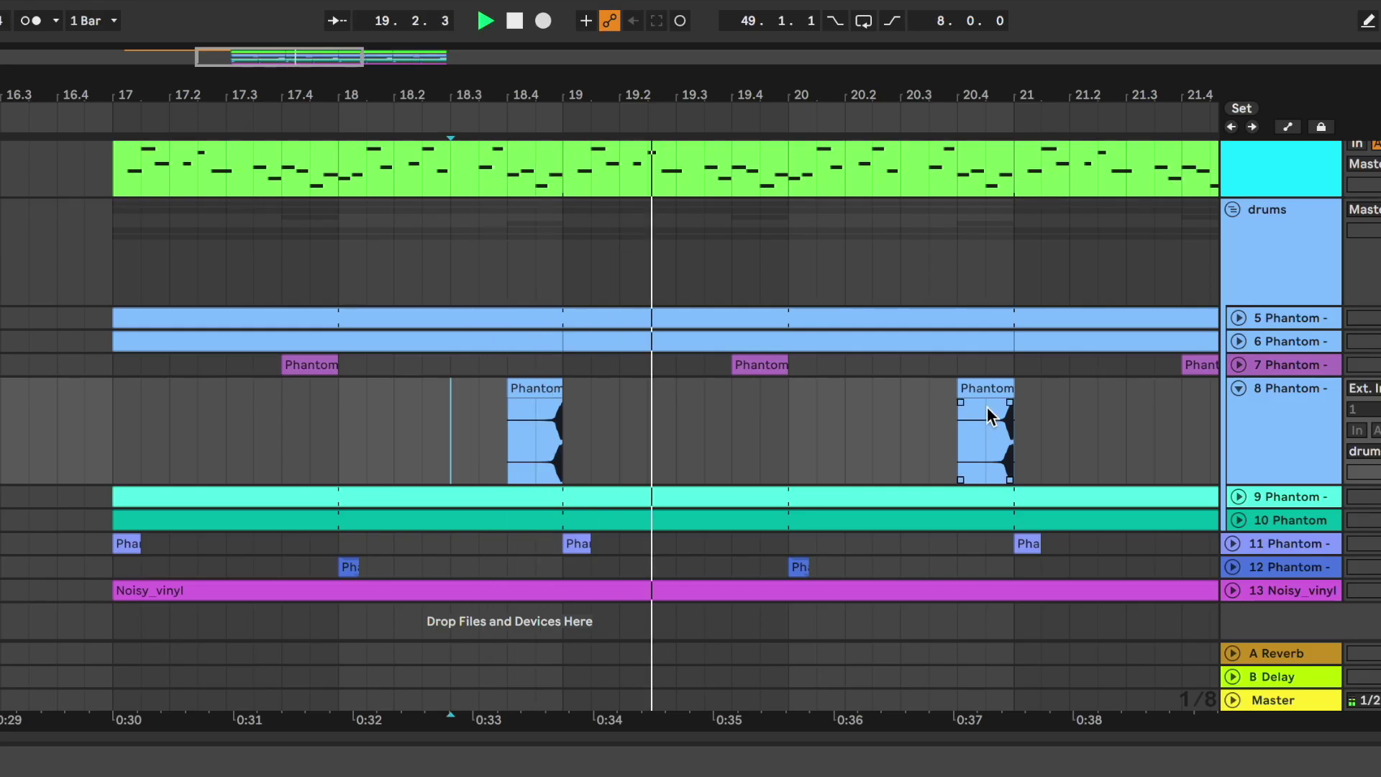
pyautogui.click(930, 415)
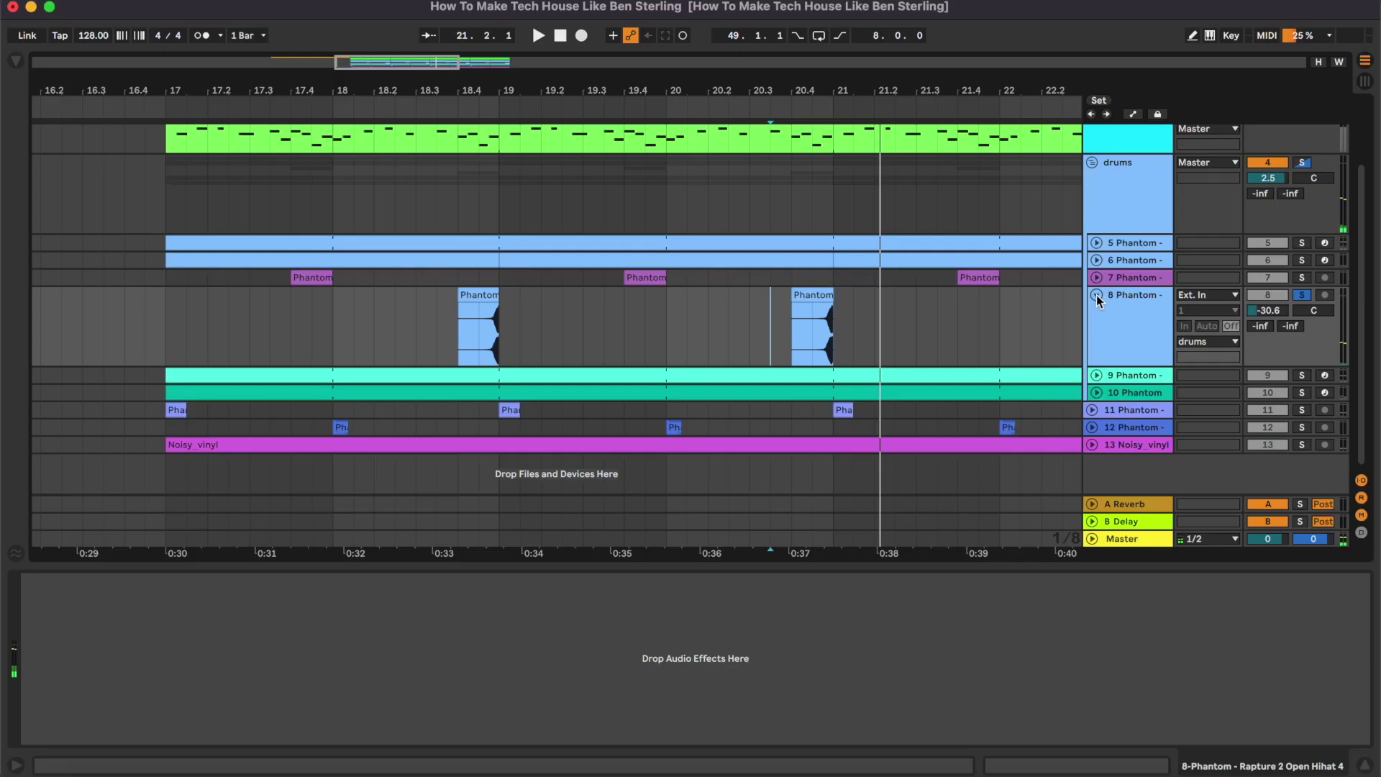
# Fold the Open Hihat 4 track, and audition the unfolded Rapture 2 Open Hihat 19 track in solo from bar 17
pyautogui.click(1096, 295)
pyautogui.click(1034, 290)
pyautogui.press('-')
pyautogui.press('-')
pyautogui.press('-')
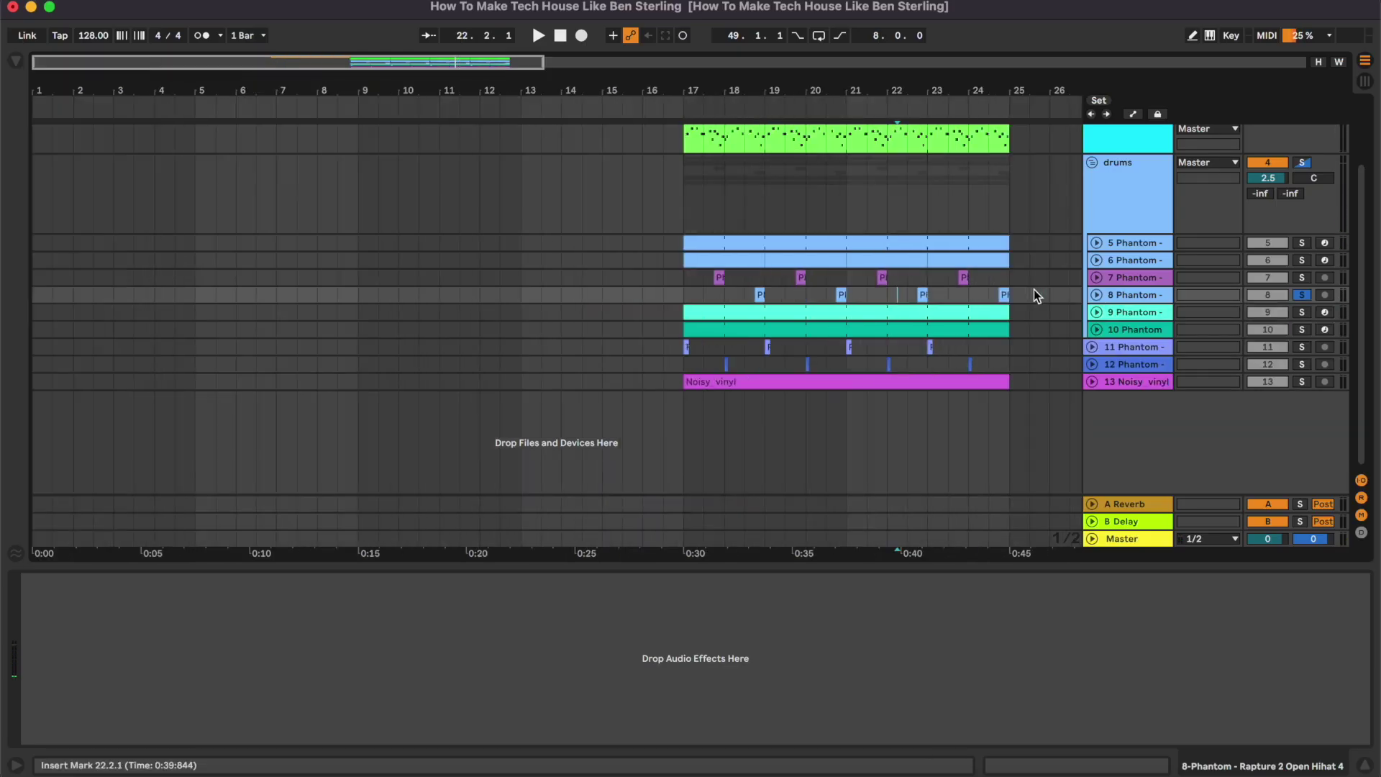
pyautogui.click(1127, 311)
pyautogui.click(1096, 311)
pyautogui.press('+')
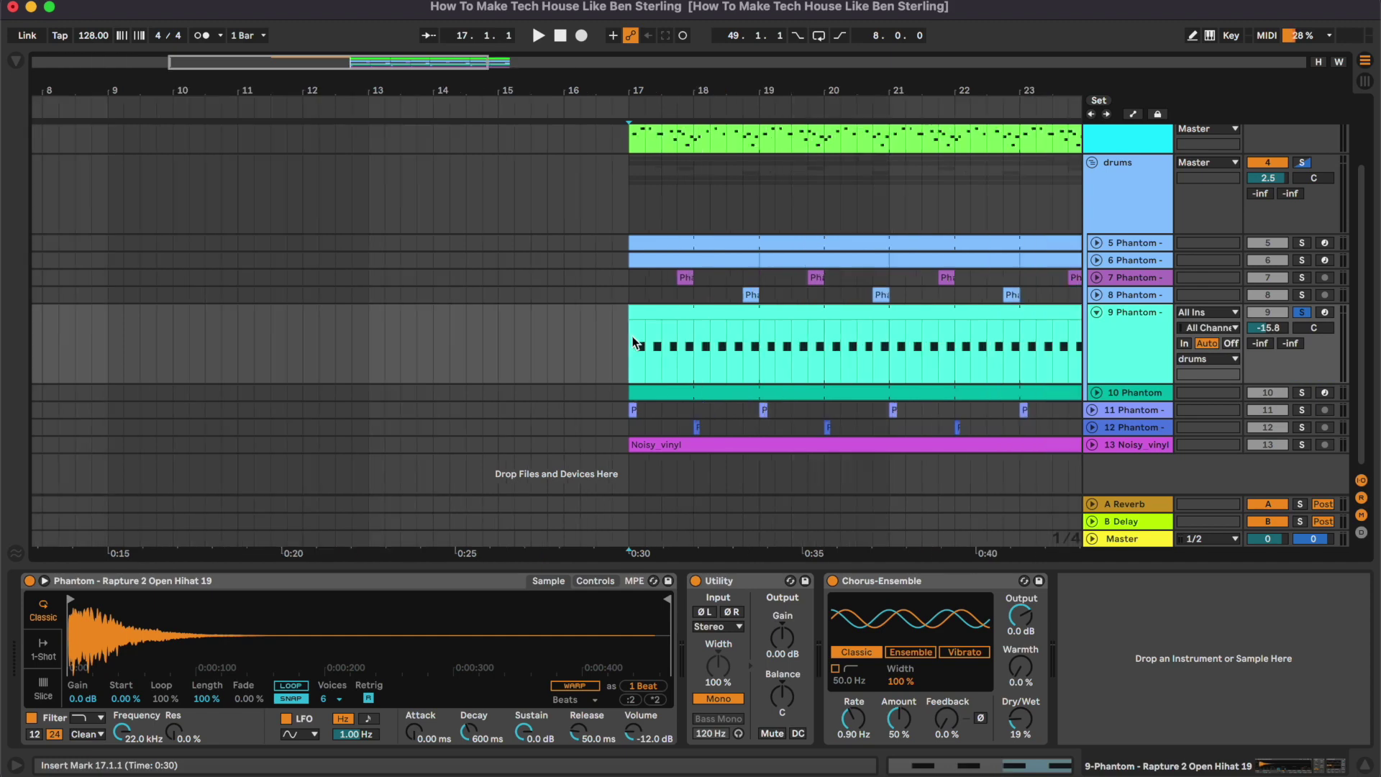
pyautogui.press('space')
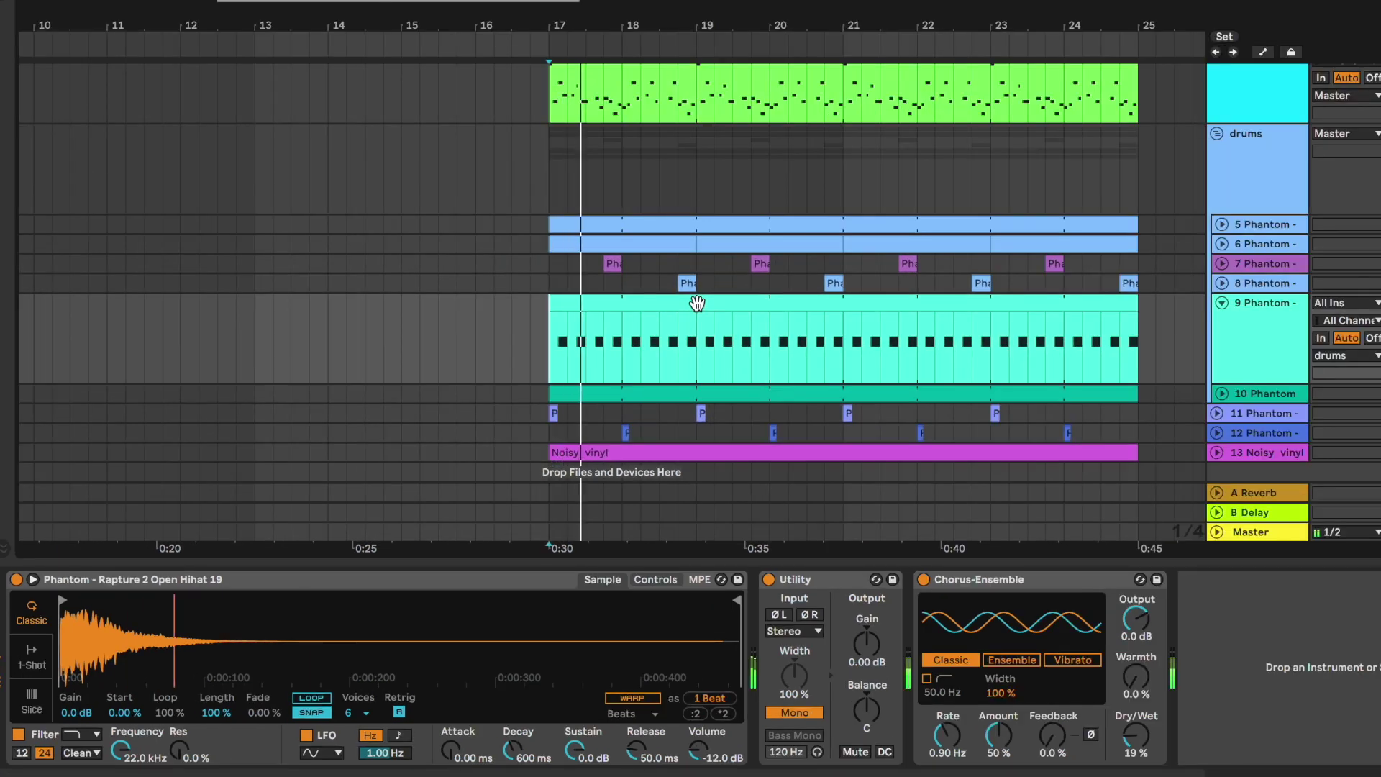
pyautogui.scroll(-1, 697, 302)
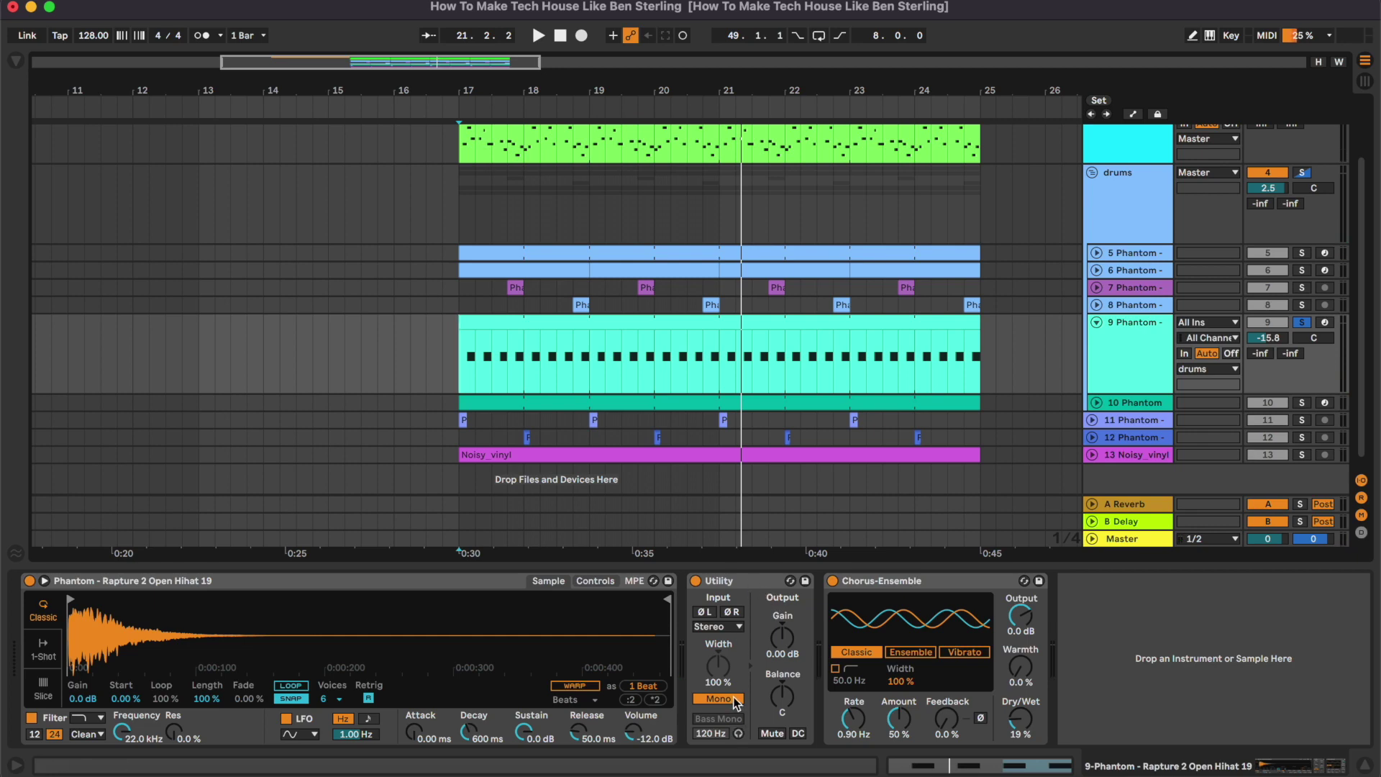
# Compare Open Hihat 19 with Chorus-Ensemble and Utility switched off, and switch both devices back on during playback
pyautogui.click(930, 583)
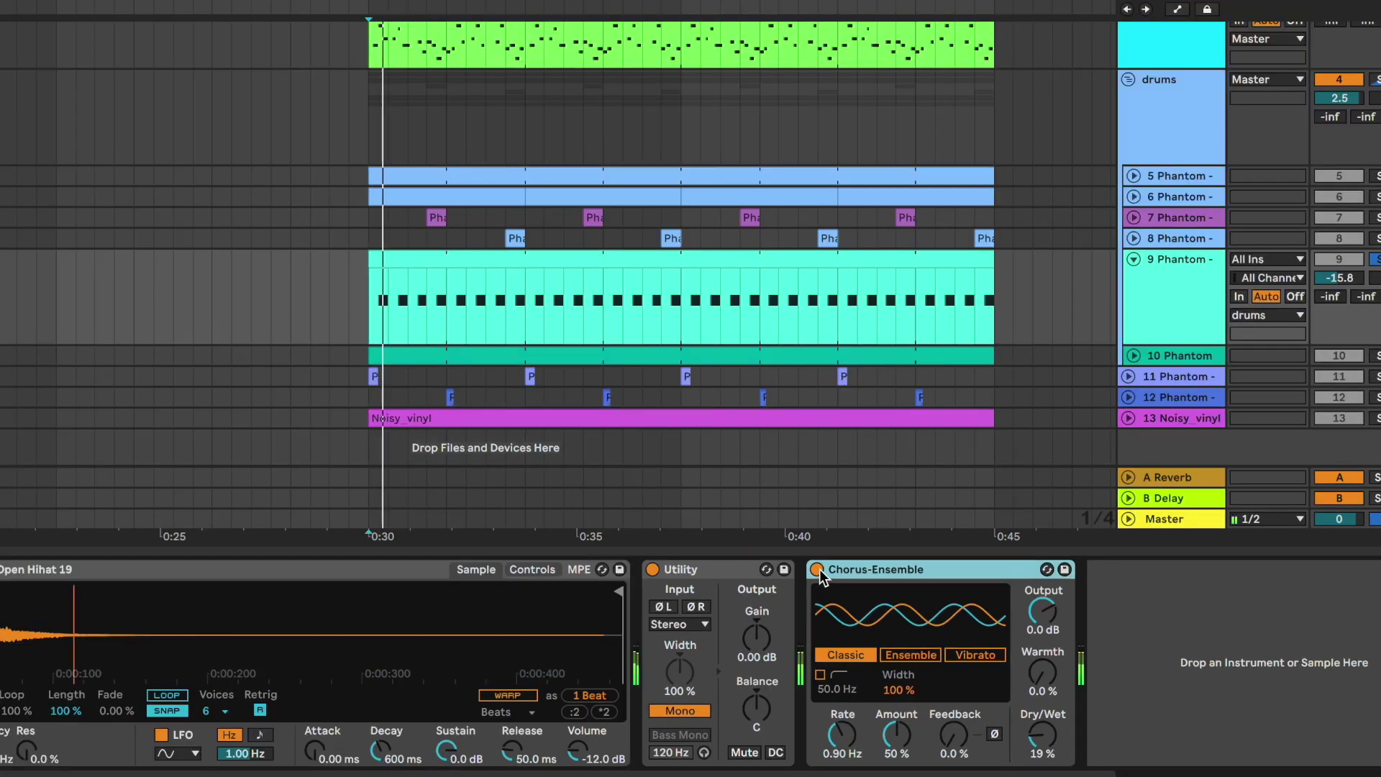
pyautogui.click(833, 581)
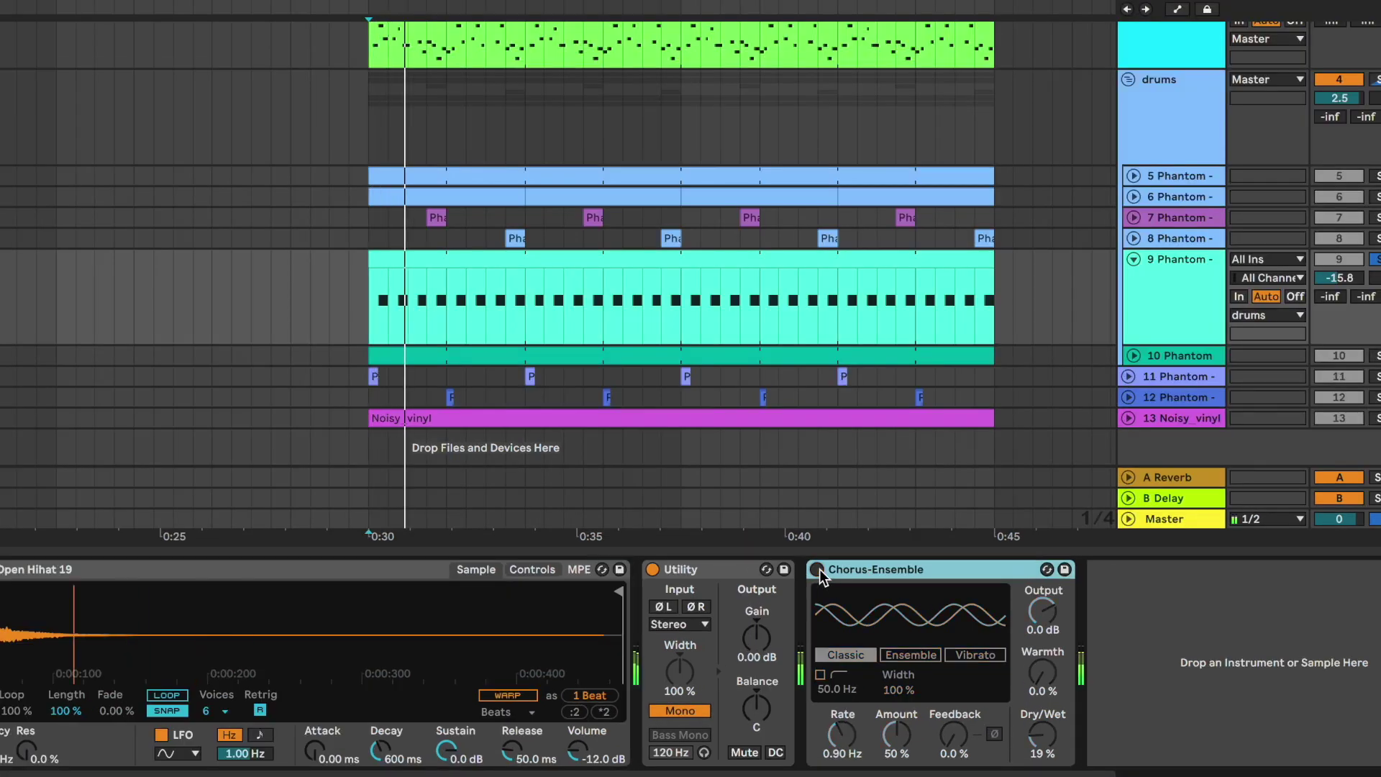
pyautogui.click(652, 569)
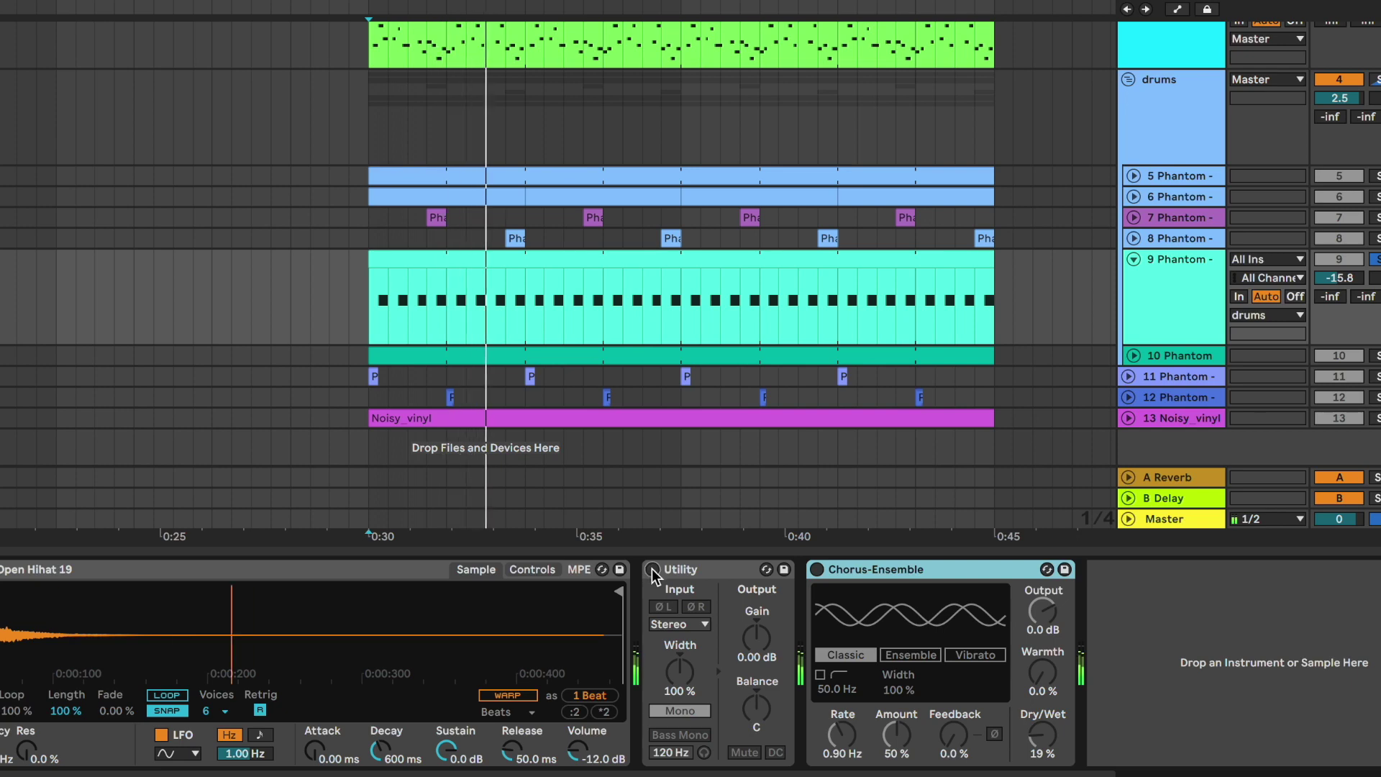
pyautogui.click(652, 569)
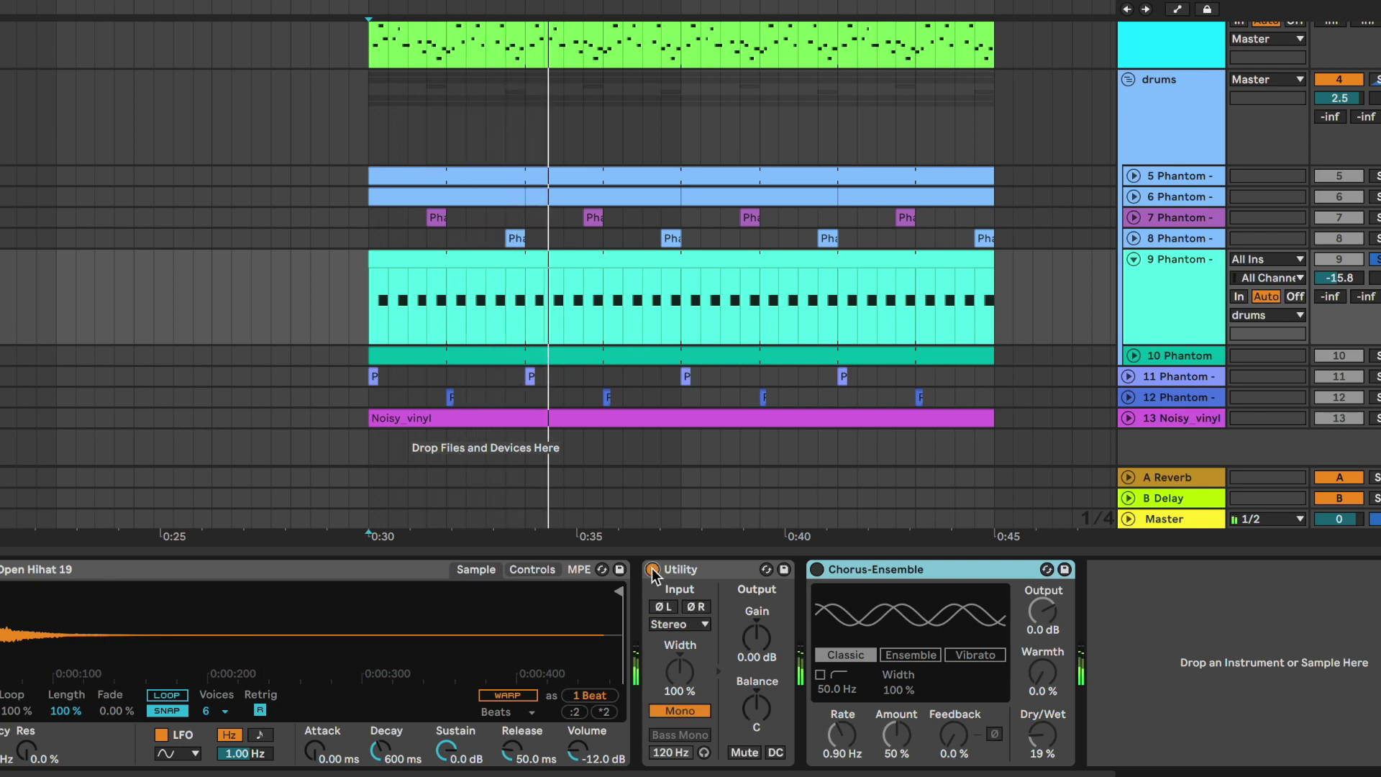
pyautogui.click(814, 569)
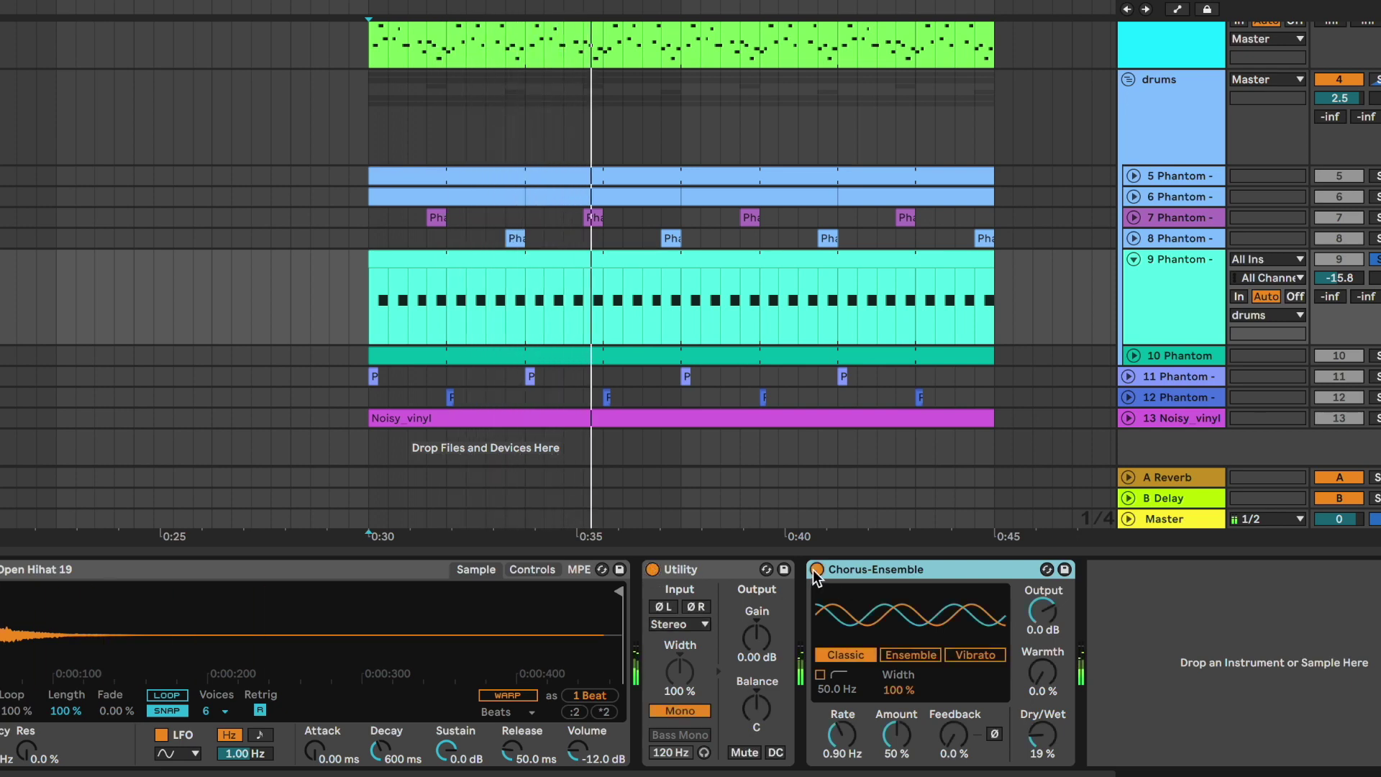
# Unfold the Rapture 2 Closed Hihat 2 track in place of Open Hihat 19 and play it in solo to examine its sidechained Compressor
pyautogui.click(1134, 259)
pyautogui.click(1135, 279)
pyautogui.click(1181, 309)
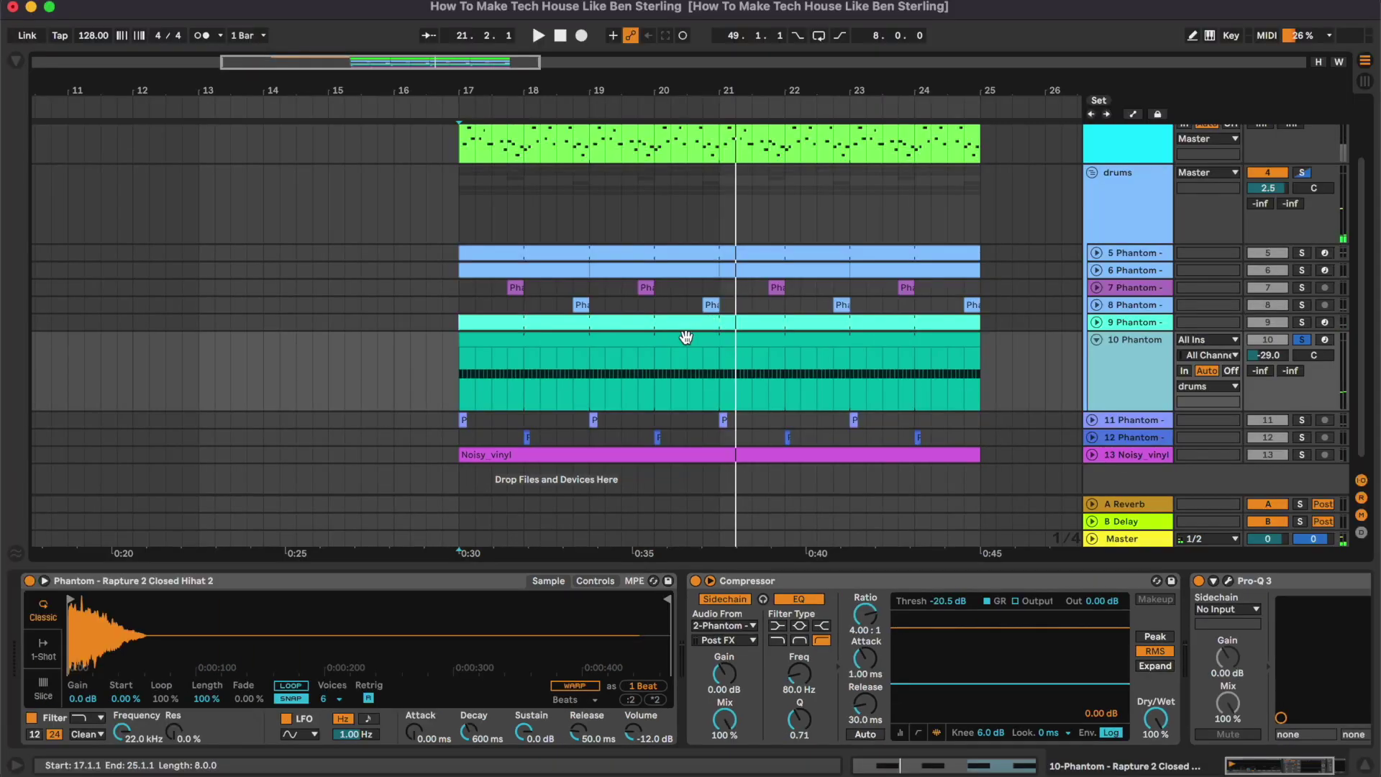
pyautogui.click(685, 336)
pyautogui.press('space')
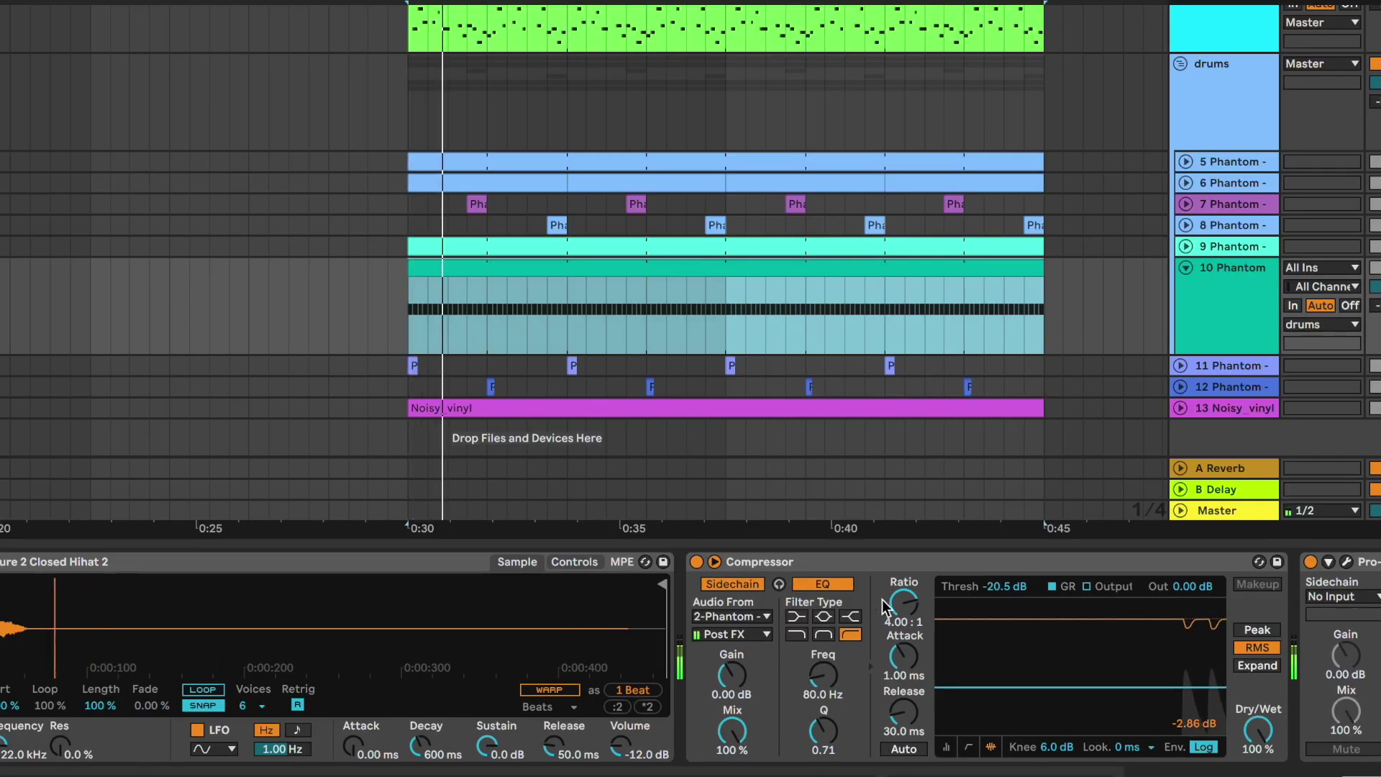
pyautogui.hscroll(3, 850, 614)
pyautogui.hscroll(-3, 849, 613)
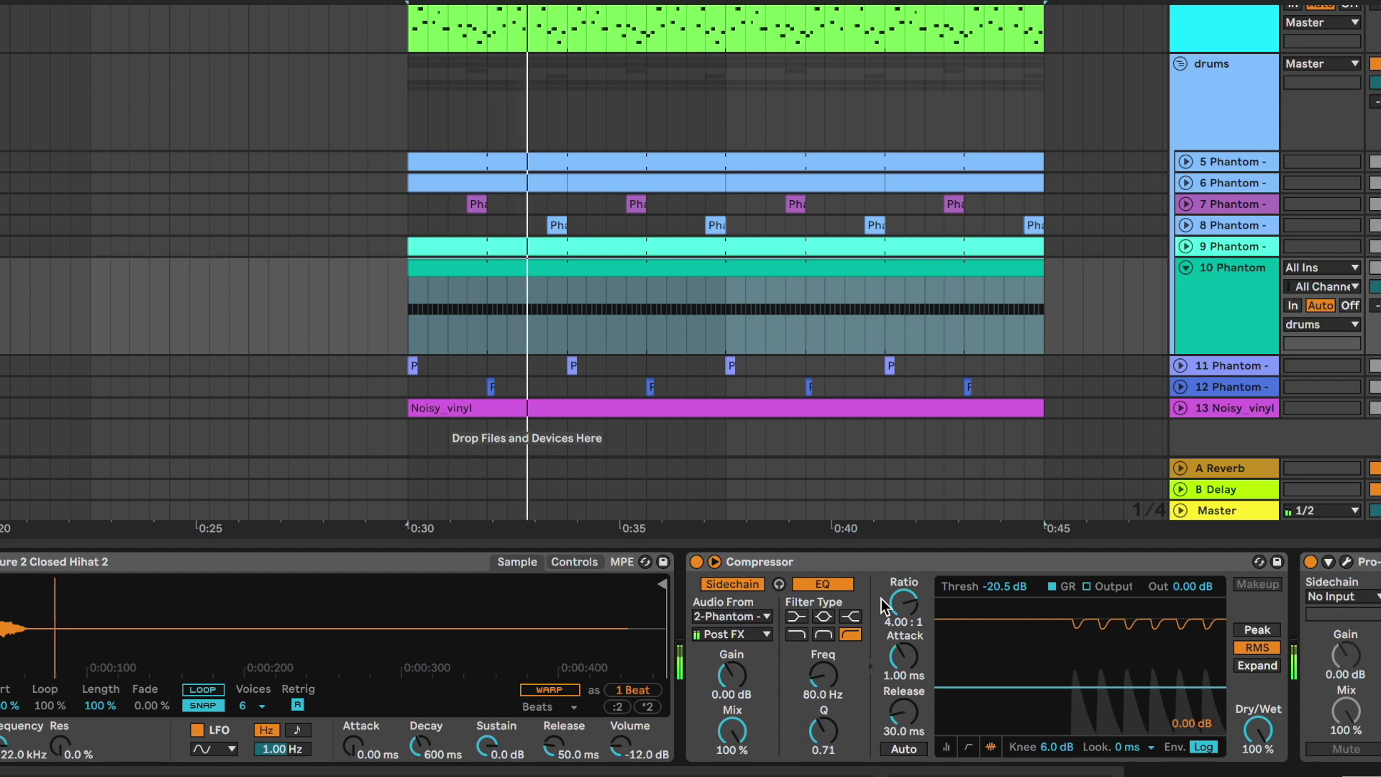
pyautogui.hscroll(3, 883, 604)
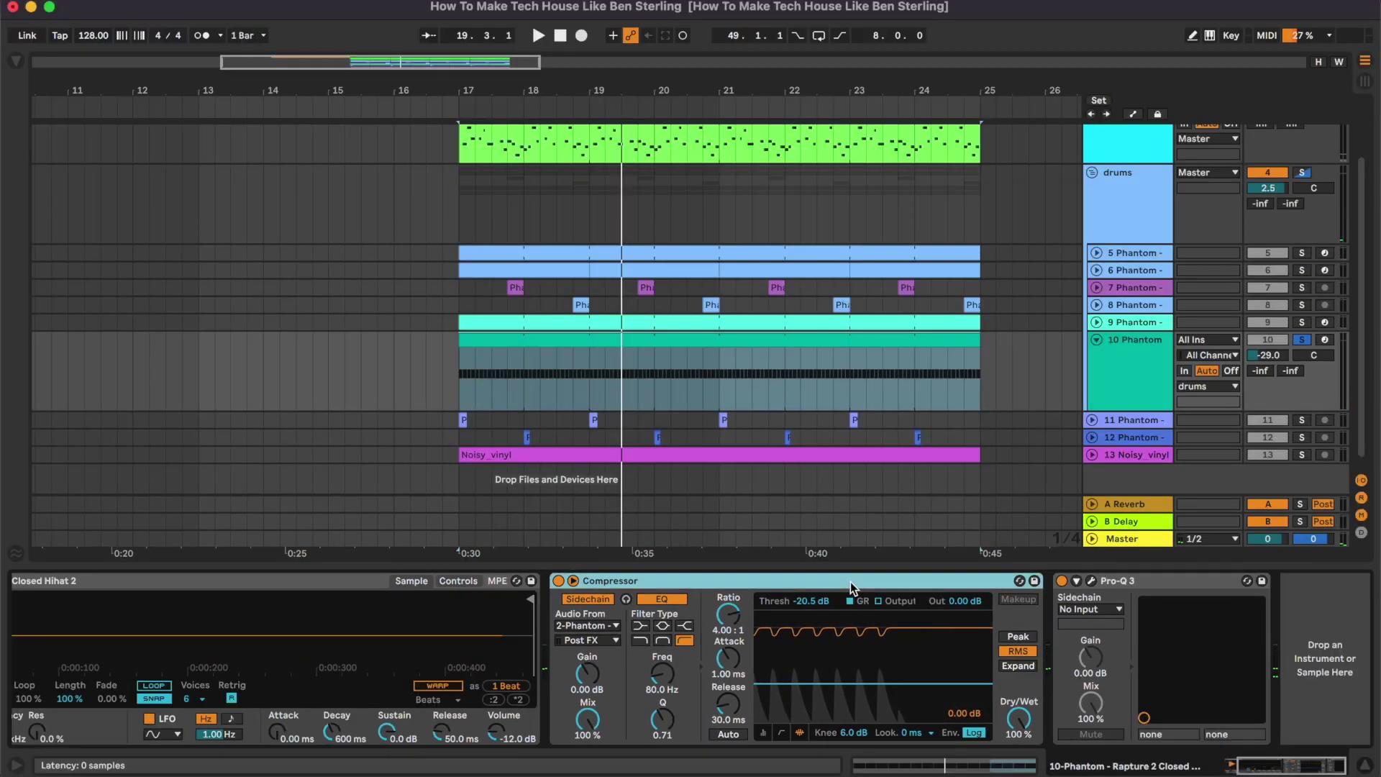
# Open Pro-Q 3 on the Closed Hihat 2 track and listen to its narrow 12849 Hz band in isolation during playback
pyautogui.click(1091, 581)
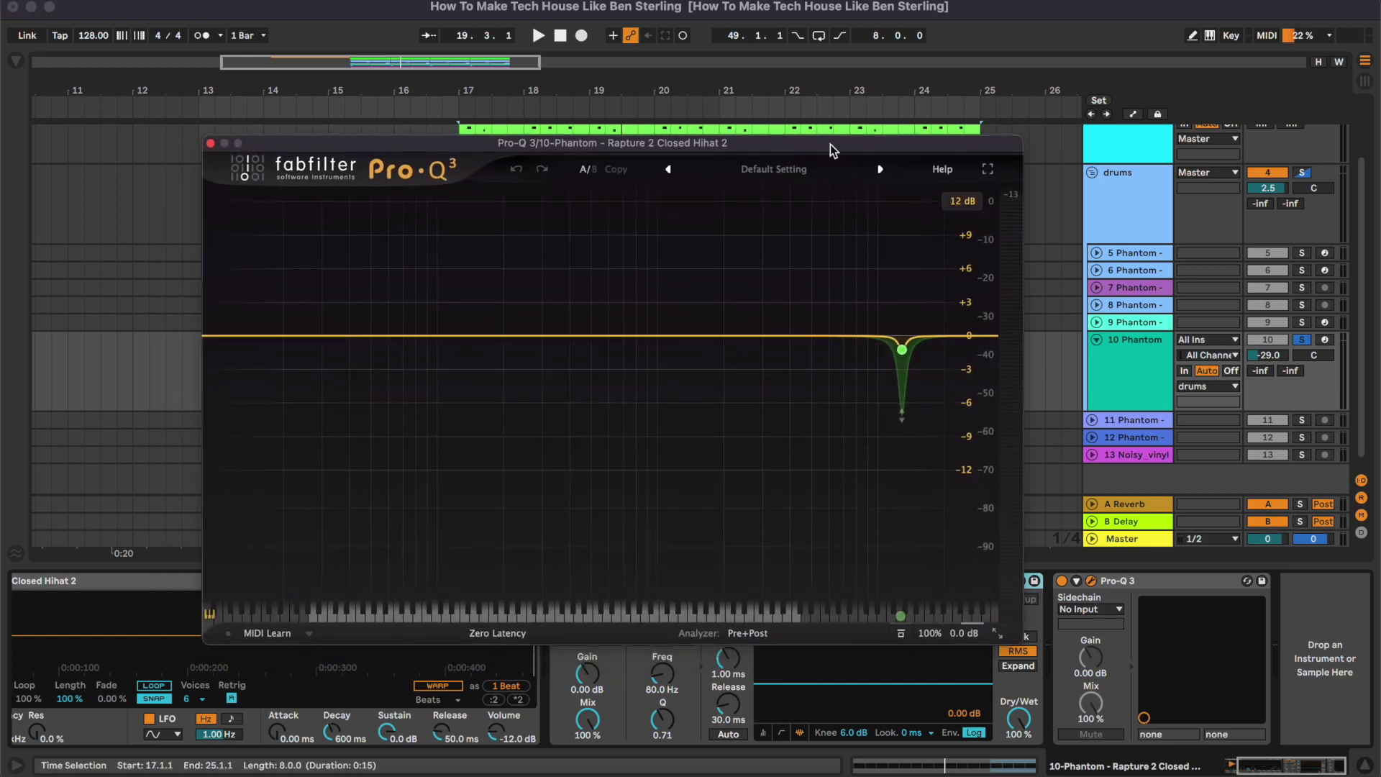
pyautogui.moveTo(829, 144); pyautogui.dragTo(868, 178)
pyautogui.moveTo(968, 337)
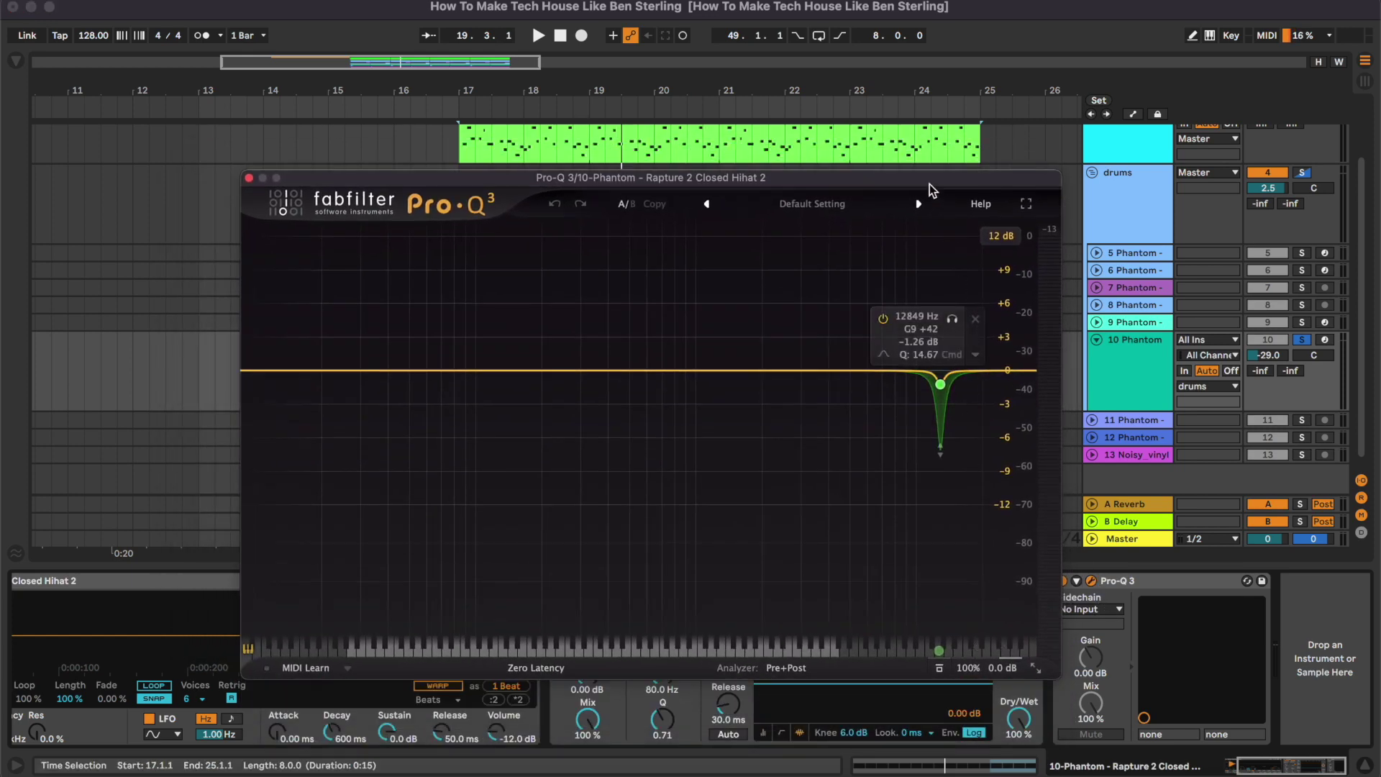
pyautogui.press('space')
pyautogui.click(951, 320)
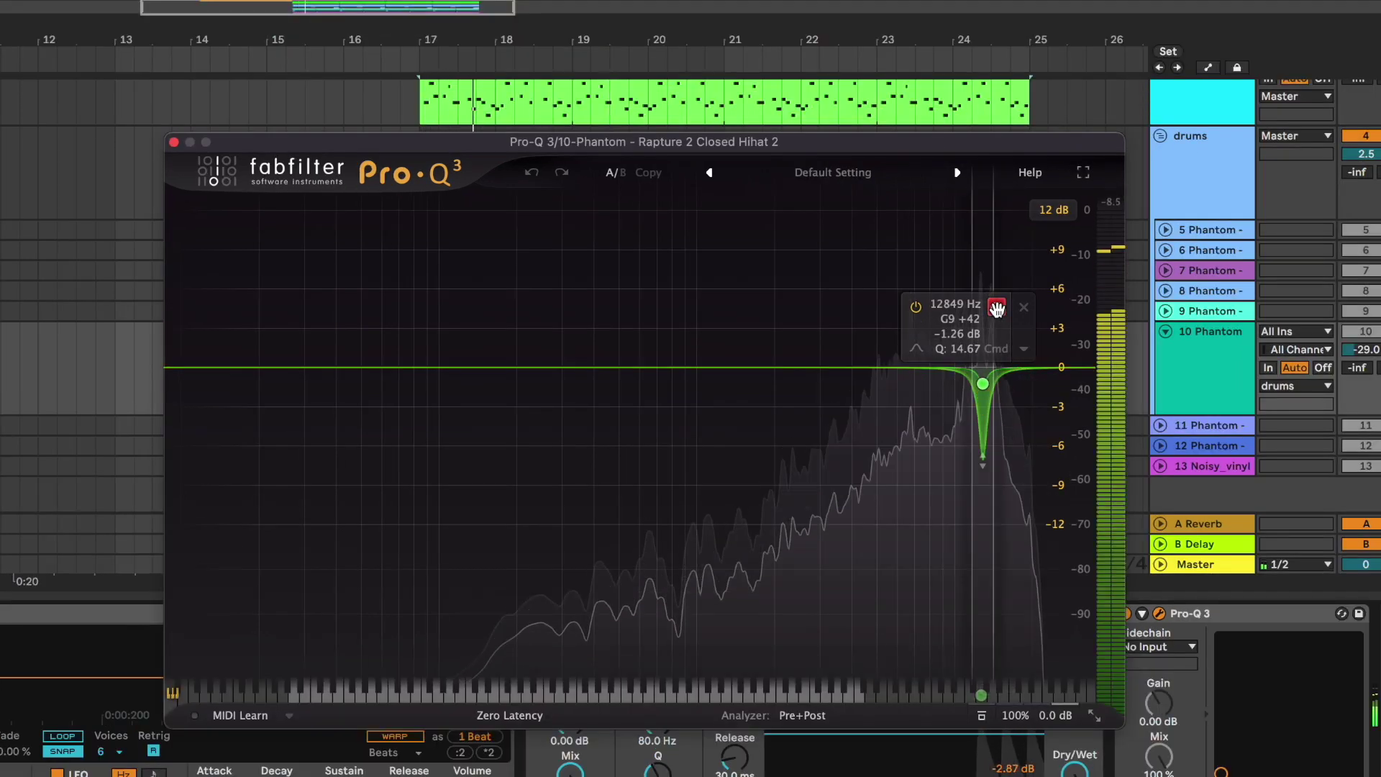
# Finish listening to the isolated 12849 Hz band, close Pro-Q 3 and fold the Closed Hihat 2 track
pyautogui.click(997, 308)
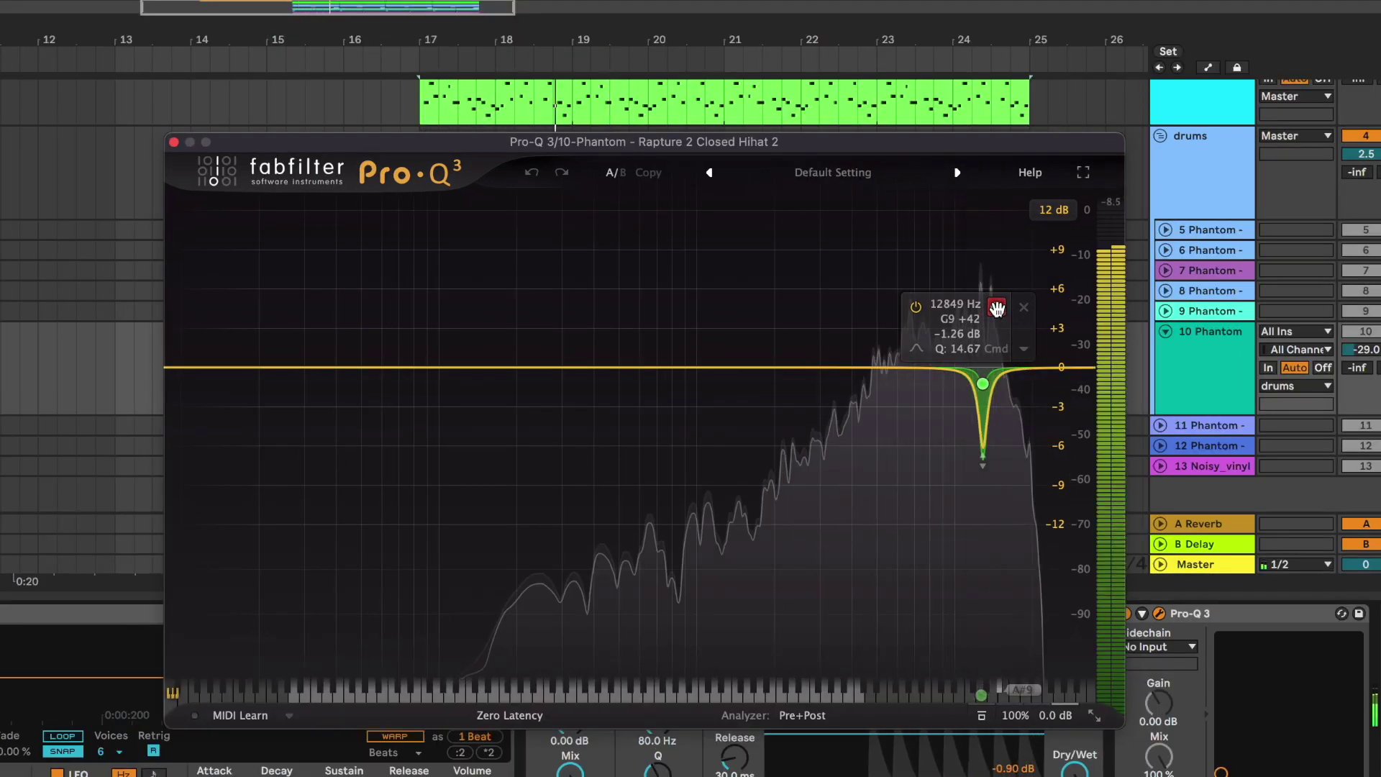
pyautogui.moveTo(996, 309); pyautogui.dragTo(996, 309)
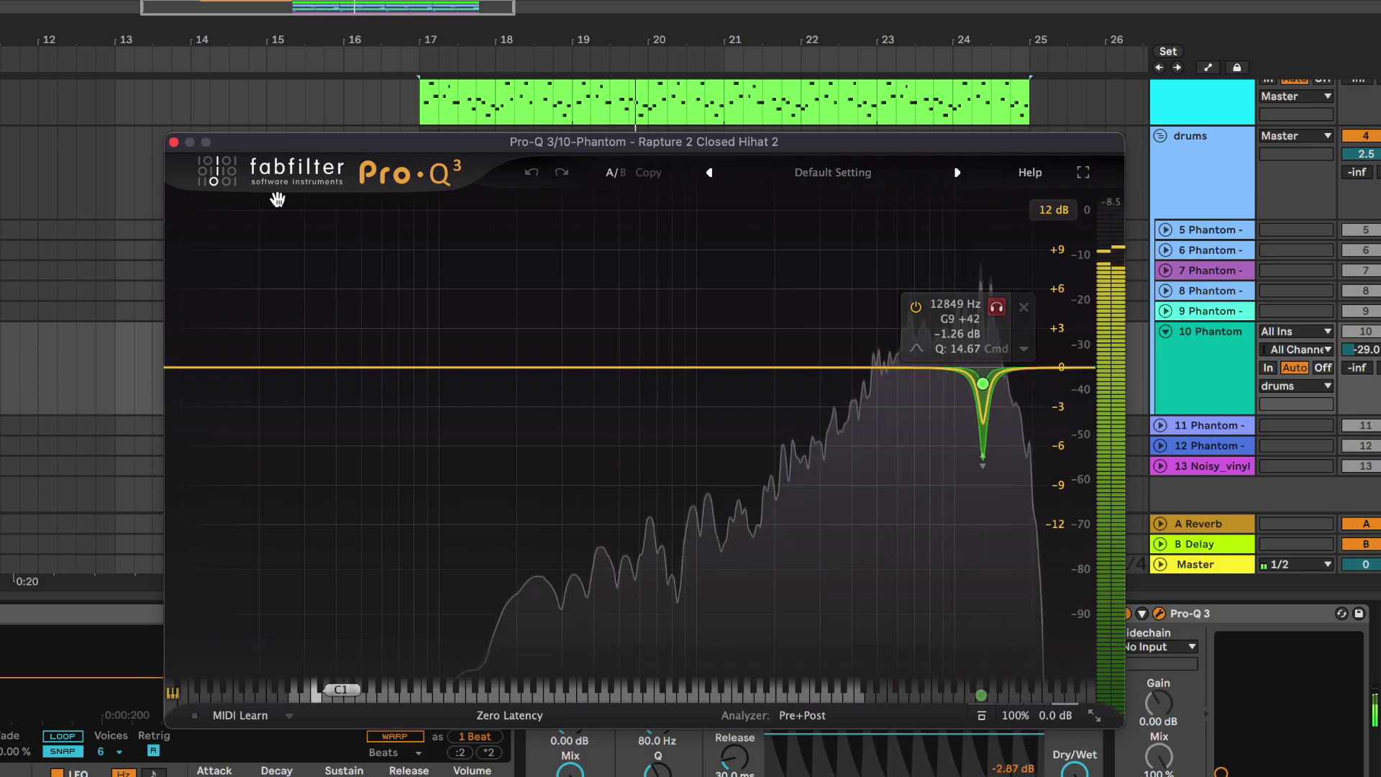
pyautogui.press('space')
pyautogui.click(174, 142)
pyautogui.click(1165, 332)
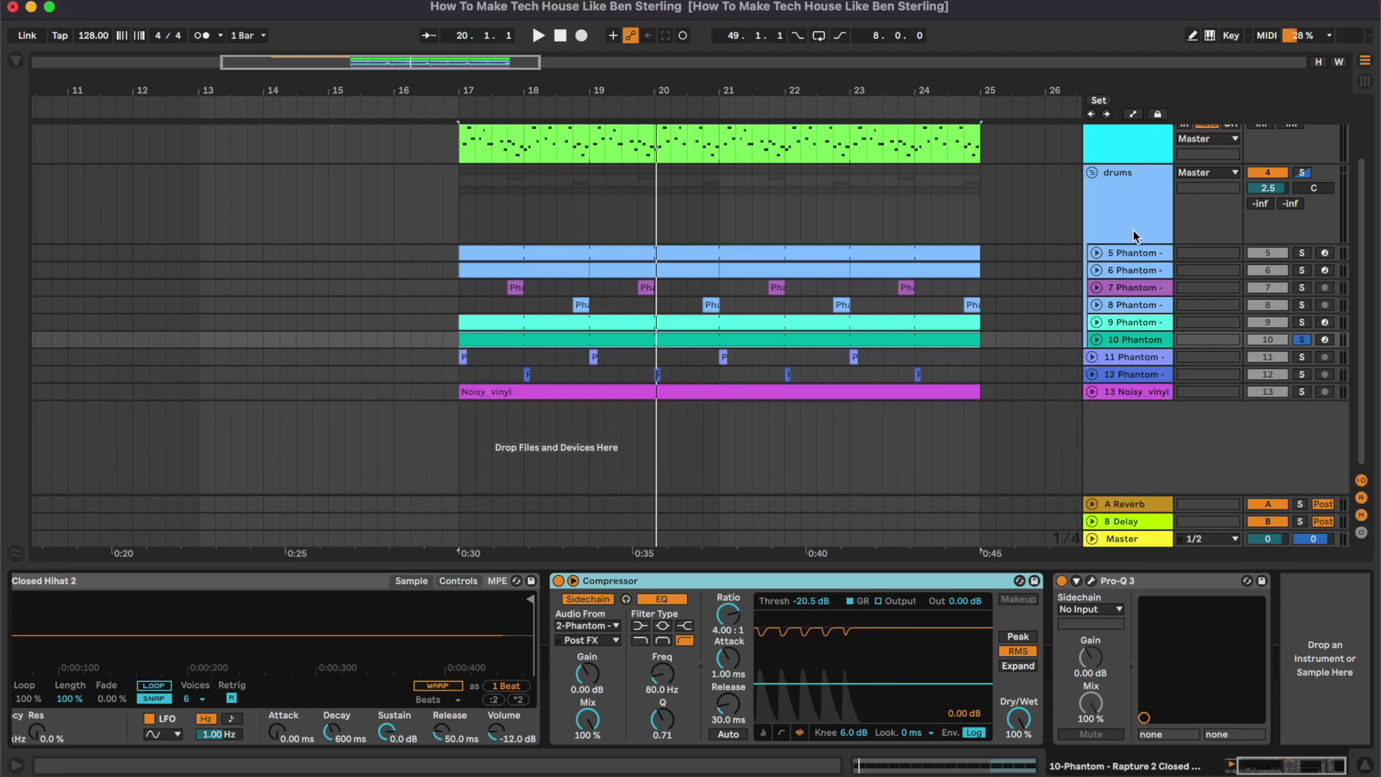
# Play the drums group in solo and compare it with EQ Eight switched off and back on
pyautogui.click(1205, 190)
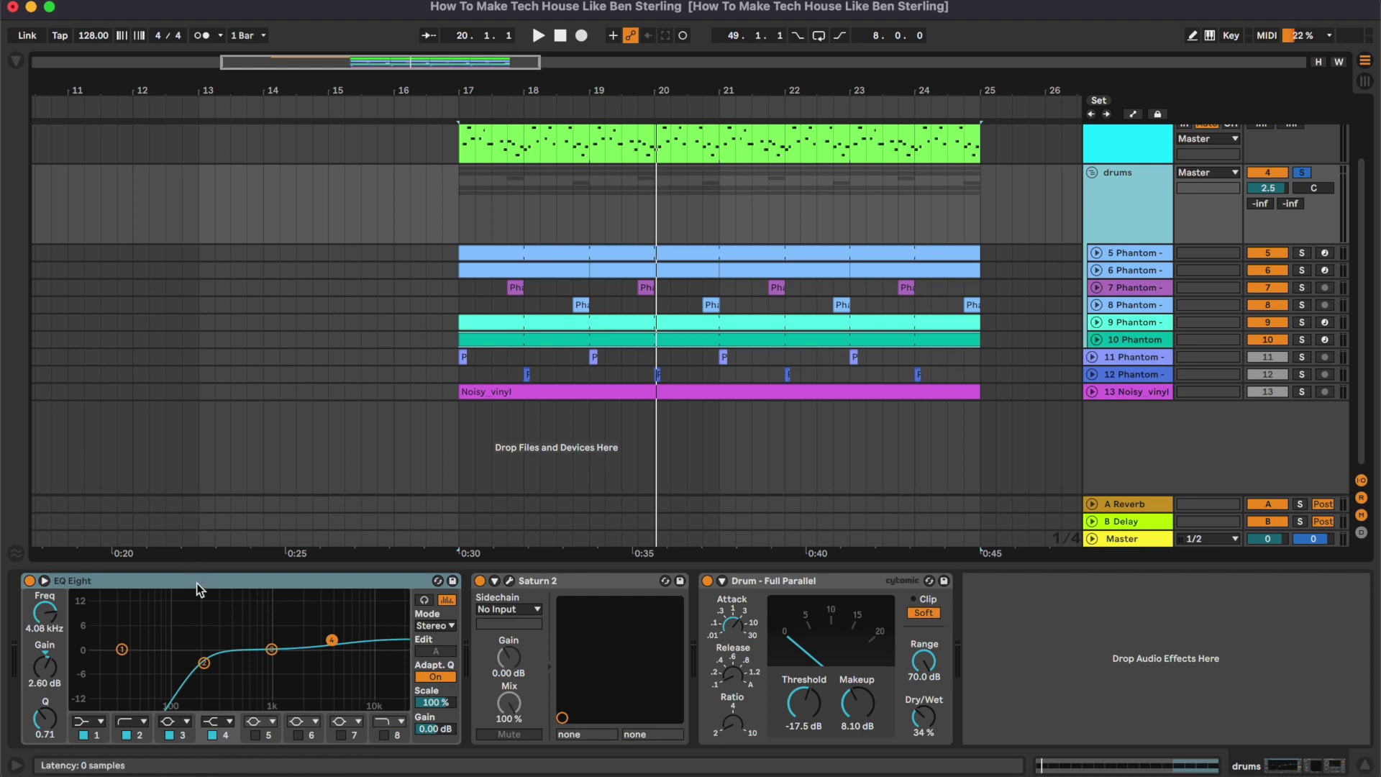
pyautogui.press('space')
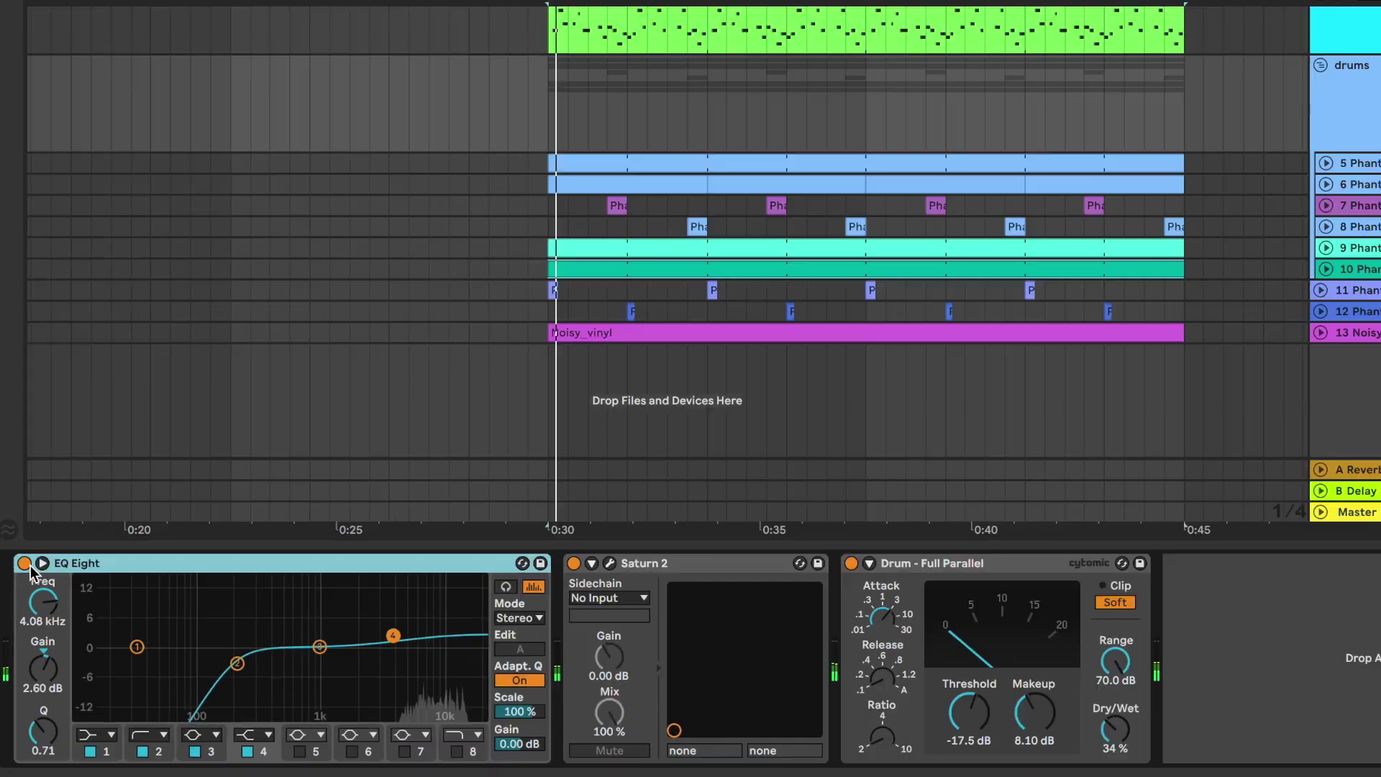
pyautogui.click(30, 581)
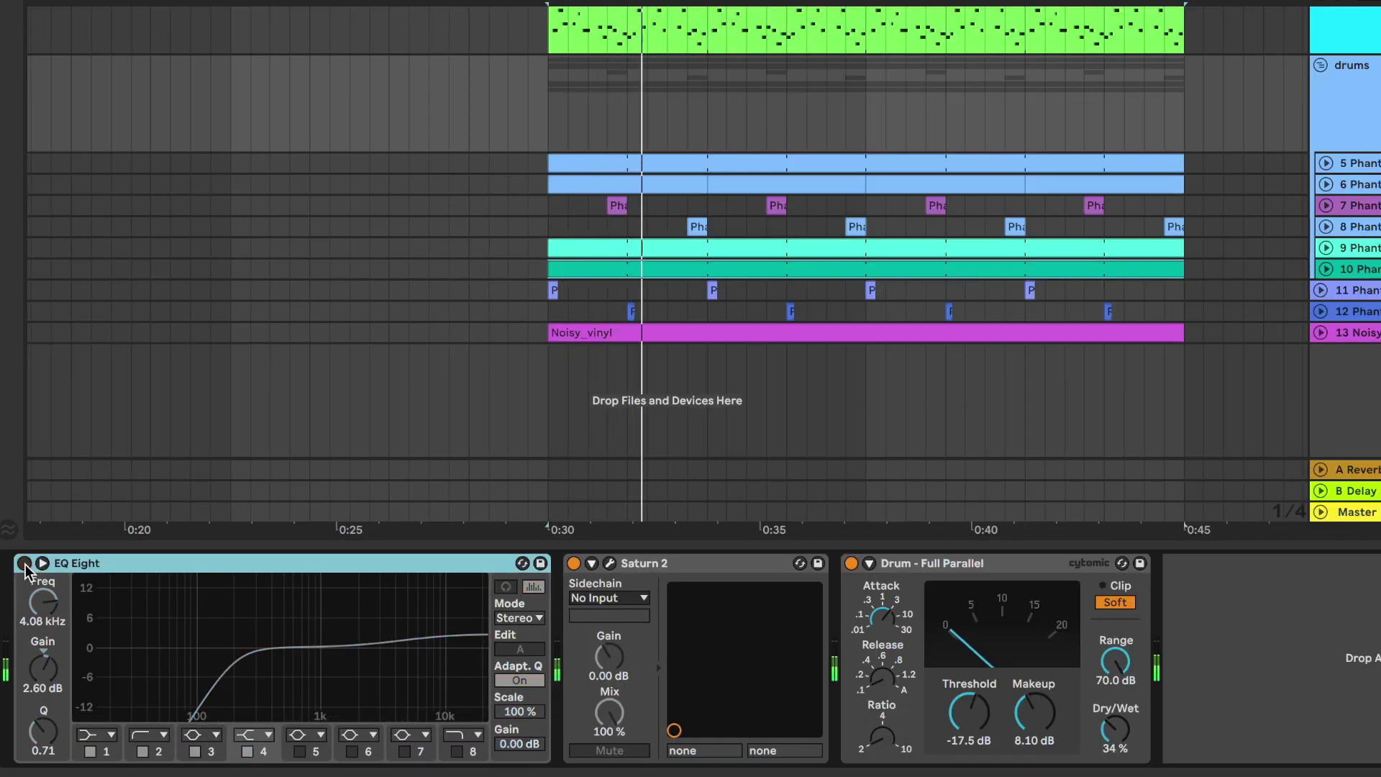
pyautogui.click(25, 567)
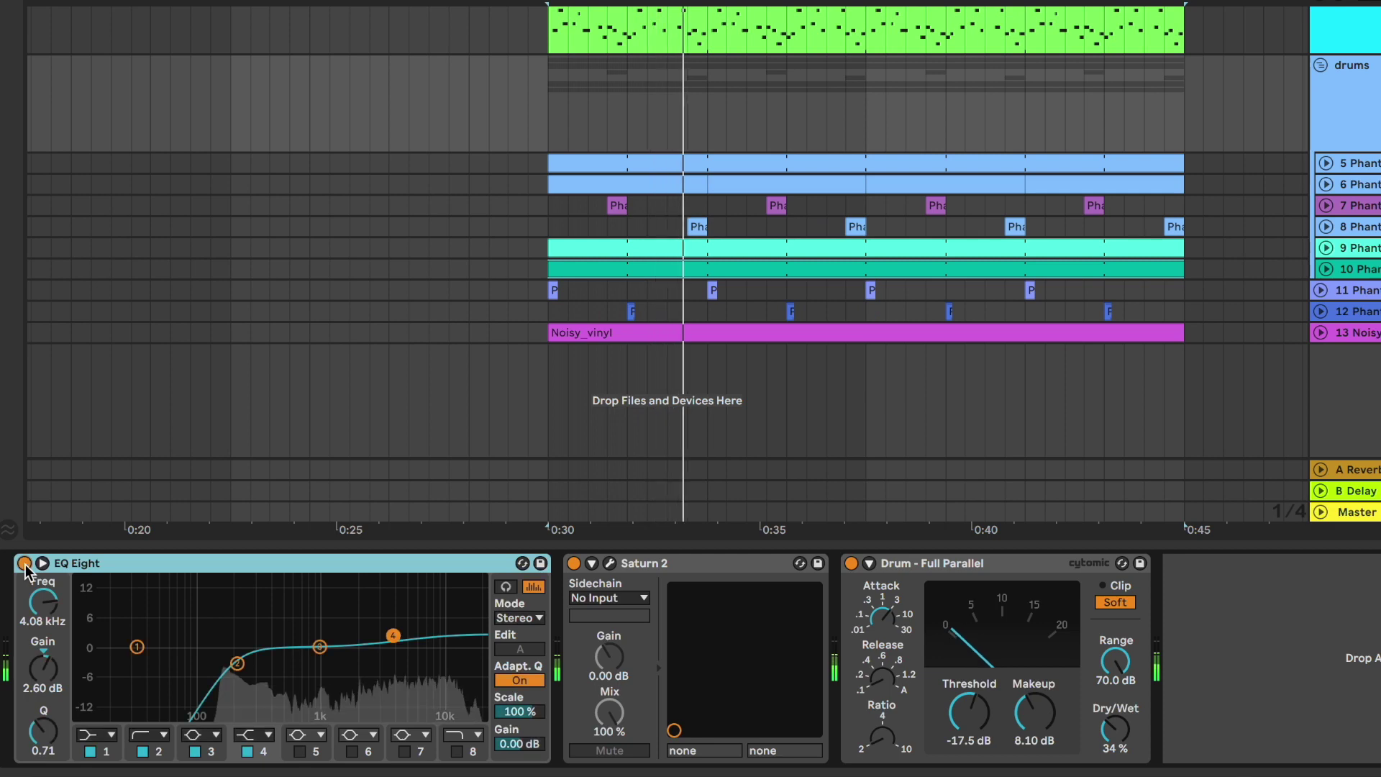
# Open Saturn 2 on the drums group and examine the settings of its middle and high saturation bands
pyautogui.click(610, 564)
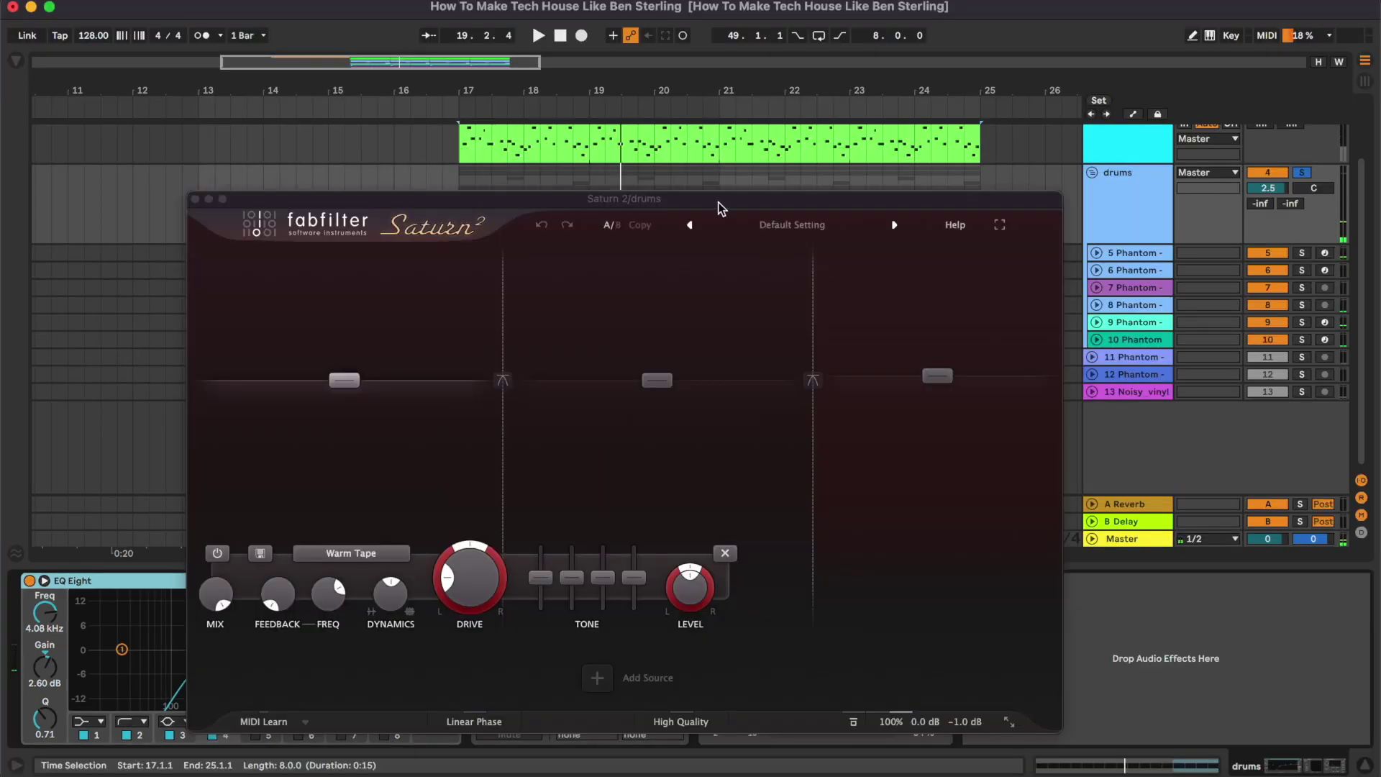
pyautogui.moveTo(718, 204); pyautogui.dragTo(721, 108)
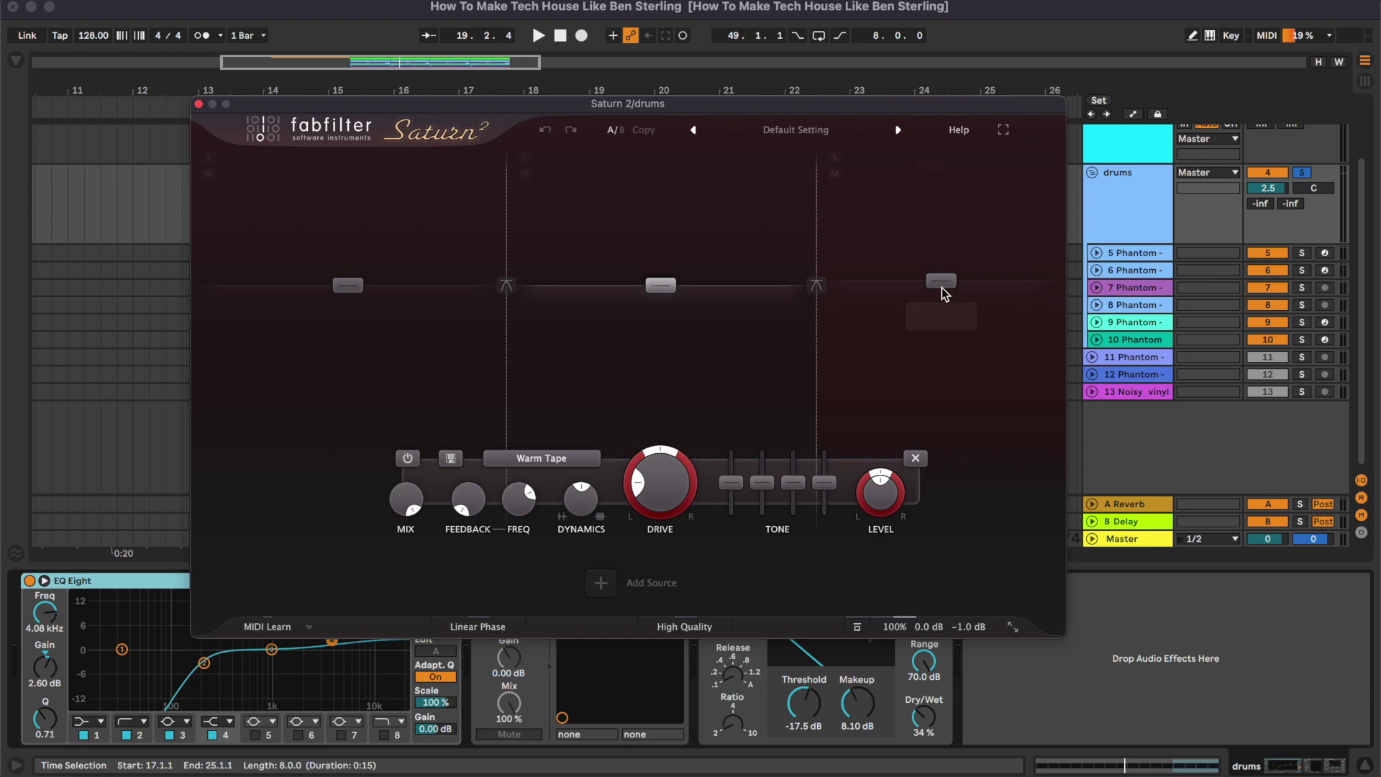
pyautogui.moveTo(951, 279)
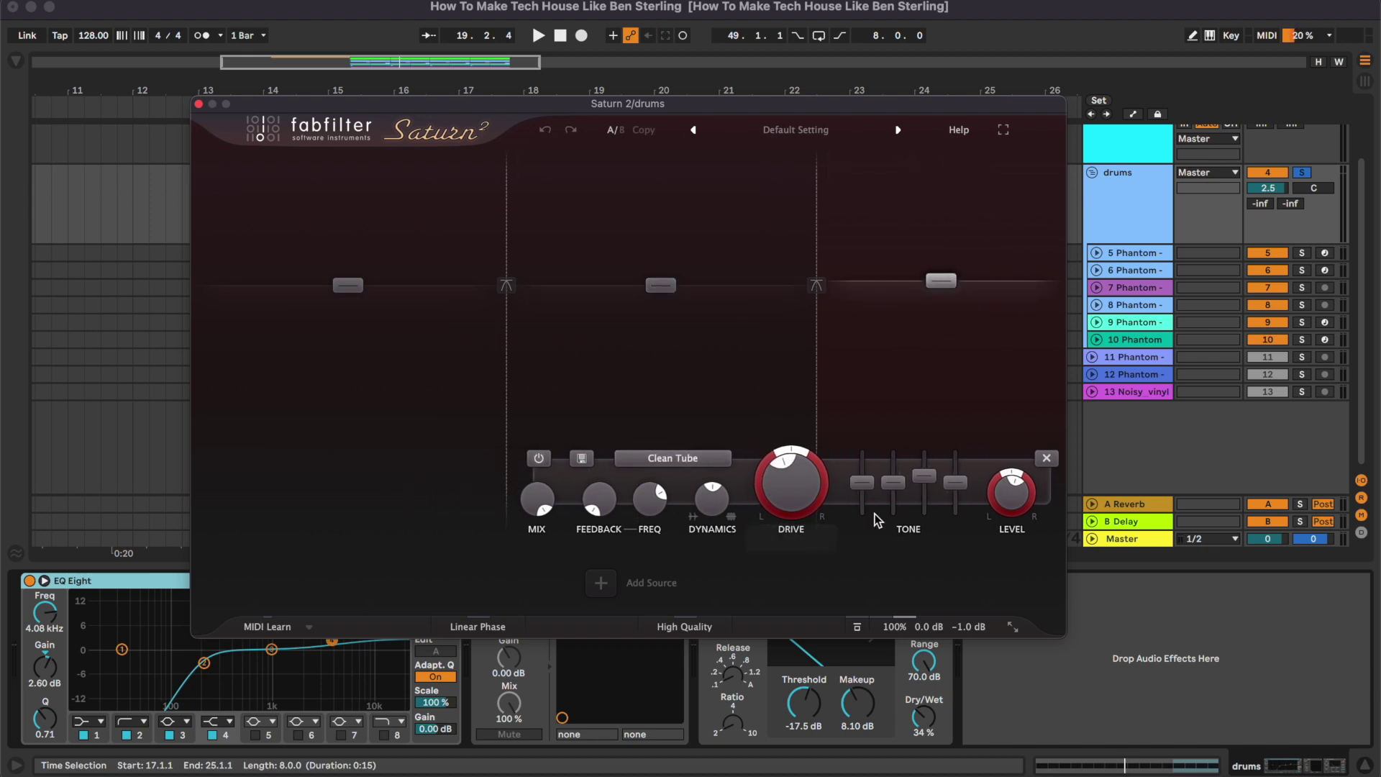
pyautogui.moveTo(893, 107); pyautogui.dragTo(895, 291)
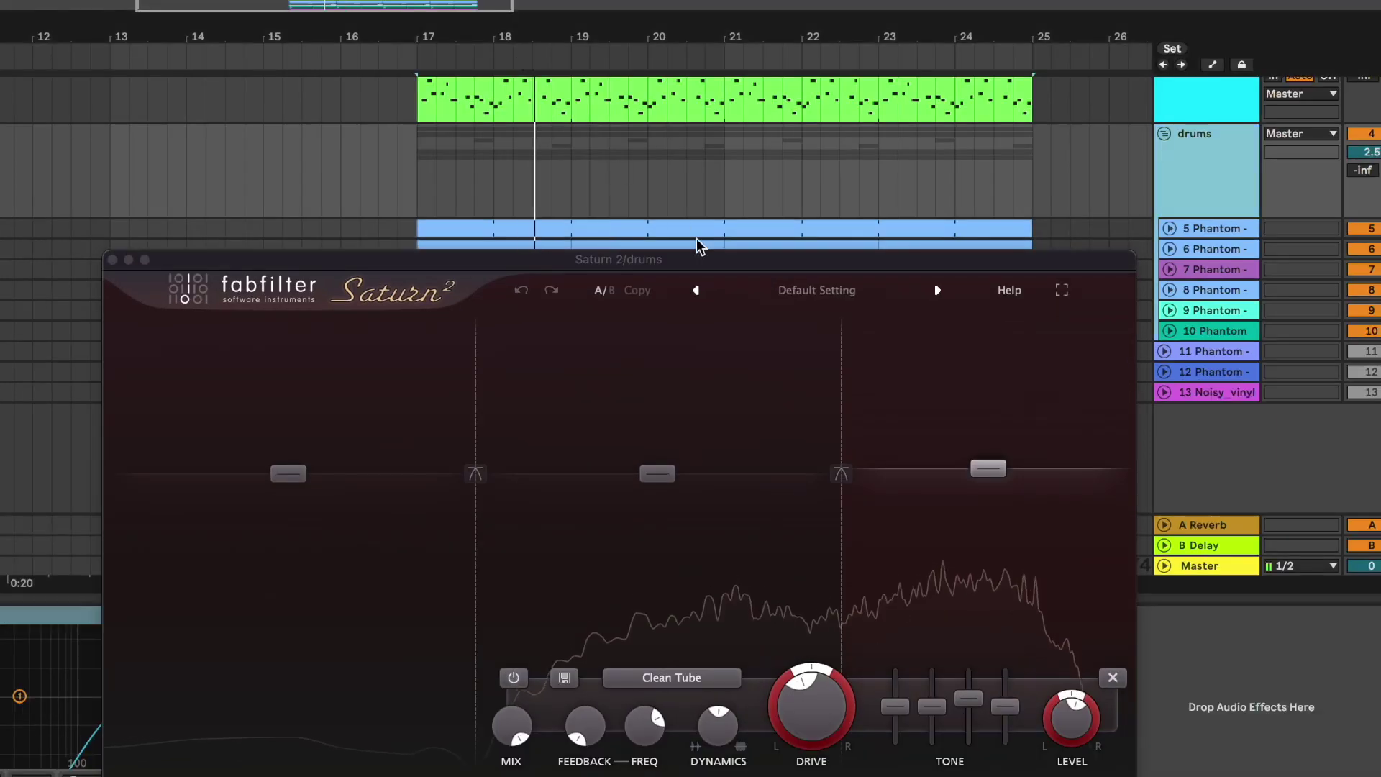
pyautogui.moveTo(695, 276); pyautogui.dragTo(767, 51)
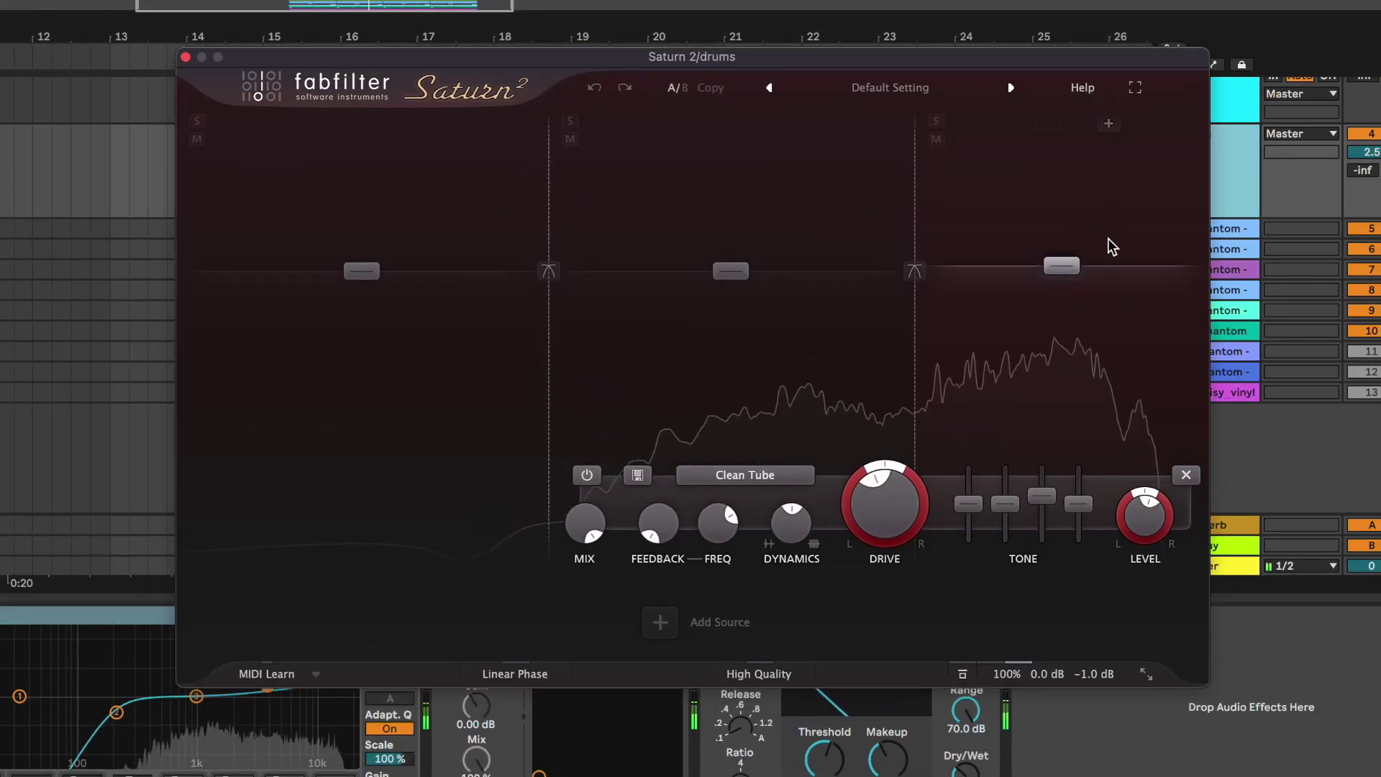
# Listen to Saturn 2's high band in solo during playback, close the plug-in and stop the drums group playback
pyautogui.click(936, 121)
pyautogui.click(936, 122)
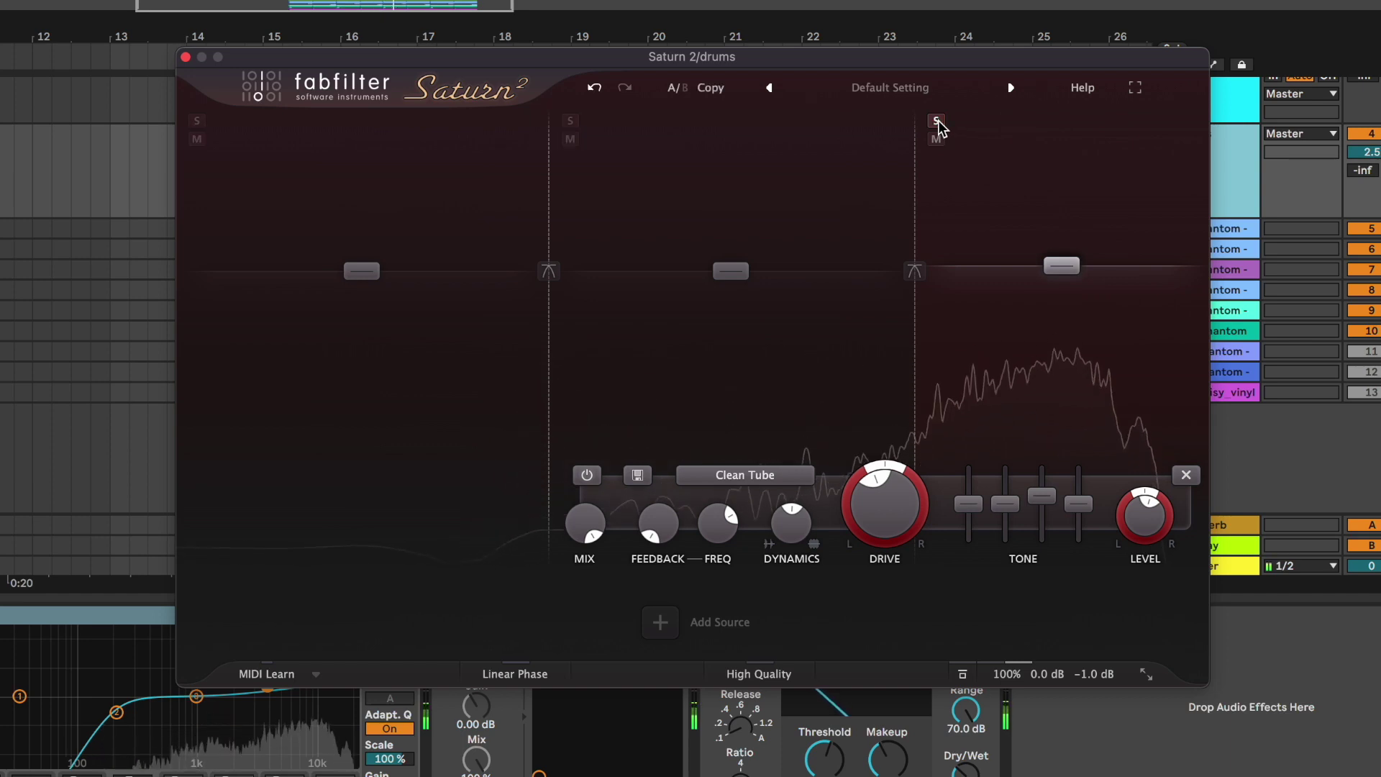
pyautogui.click(185, 57)
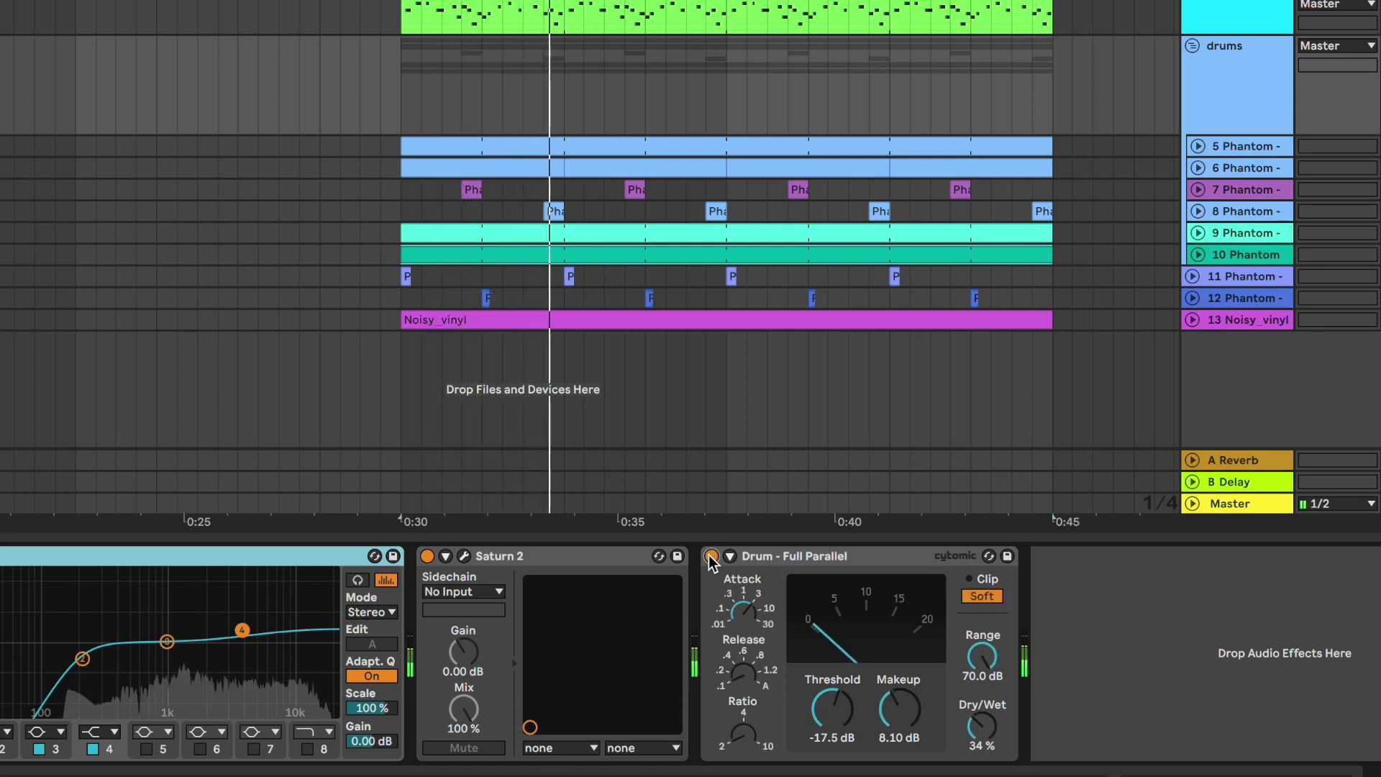
pyautogui.press('space')
# Unfold track 11, the Rapture 2 Vocal track, and audition its vocal hits at bars 17 and 19
pyautogui.click(1246, 273)
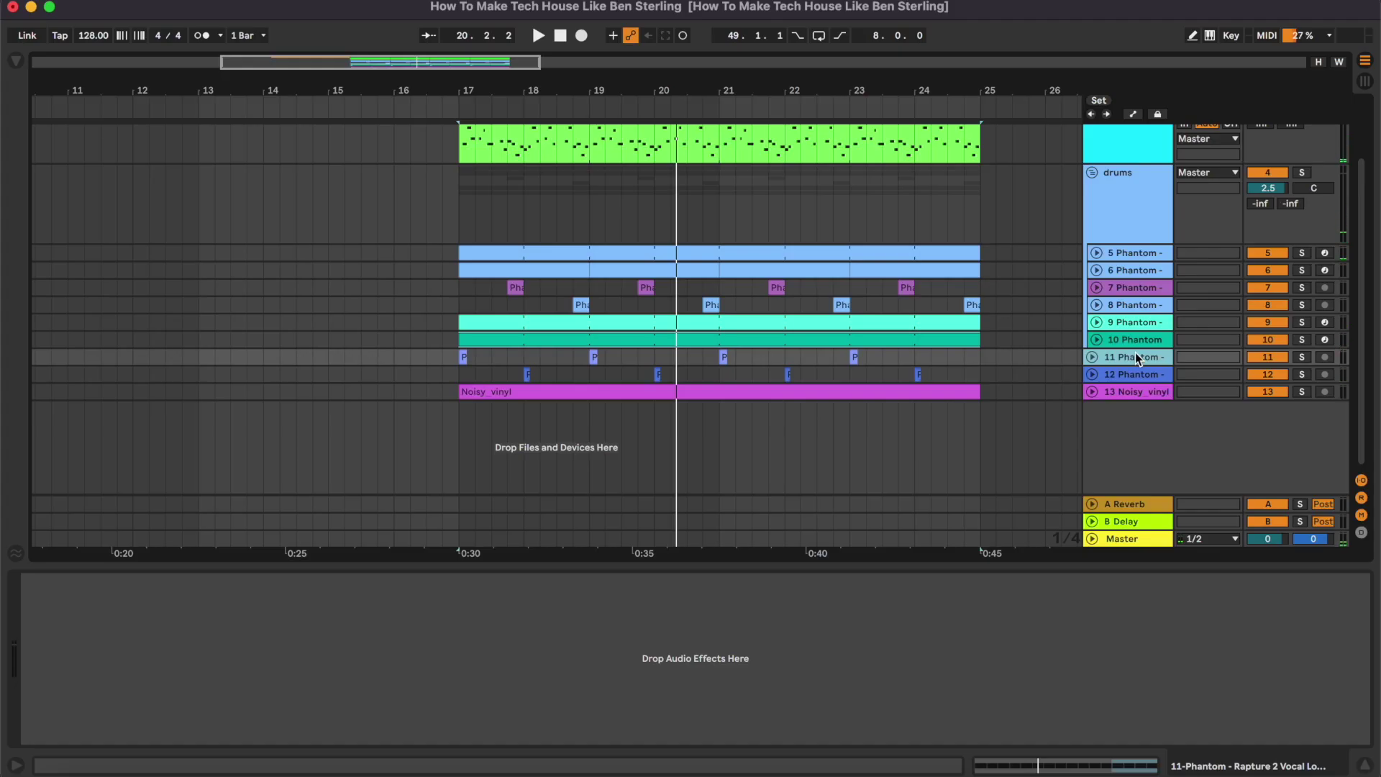
pyautogui.press('u')
pyautogui.click(456, 369)
pyautogui.scroll(5, 455, 369)
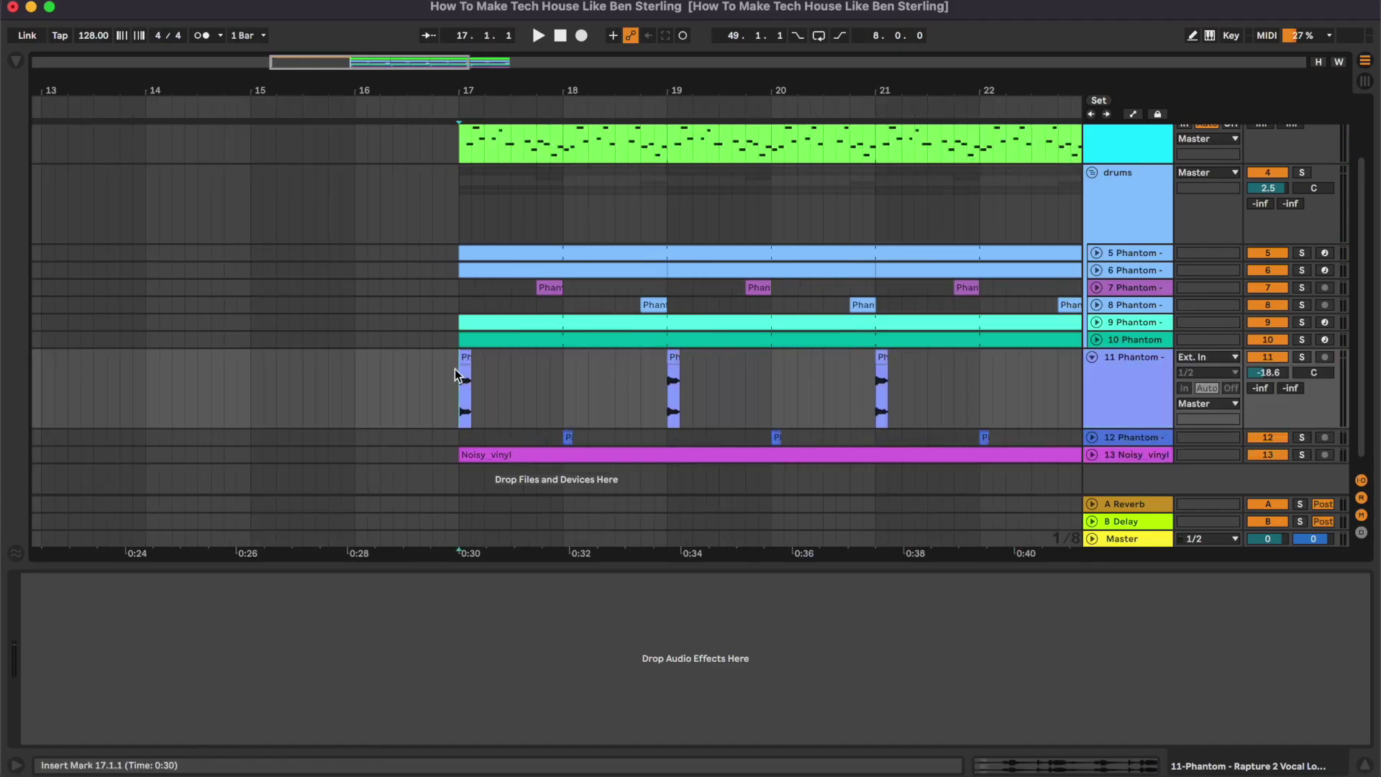
pyautogui.hscroll(3, 454, 369)
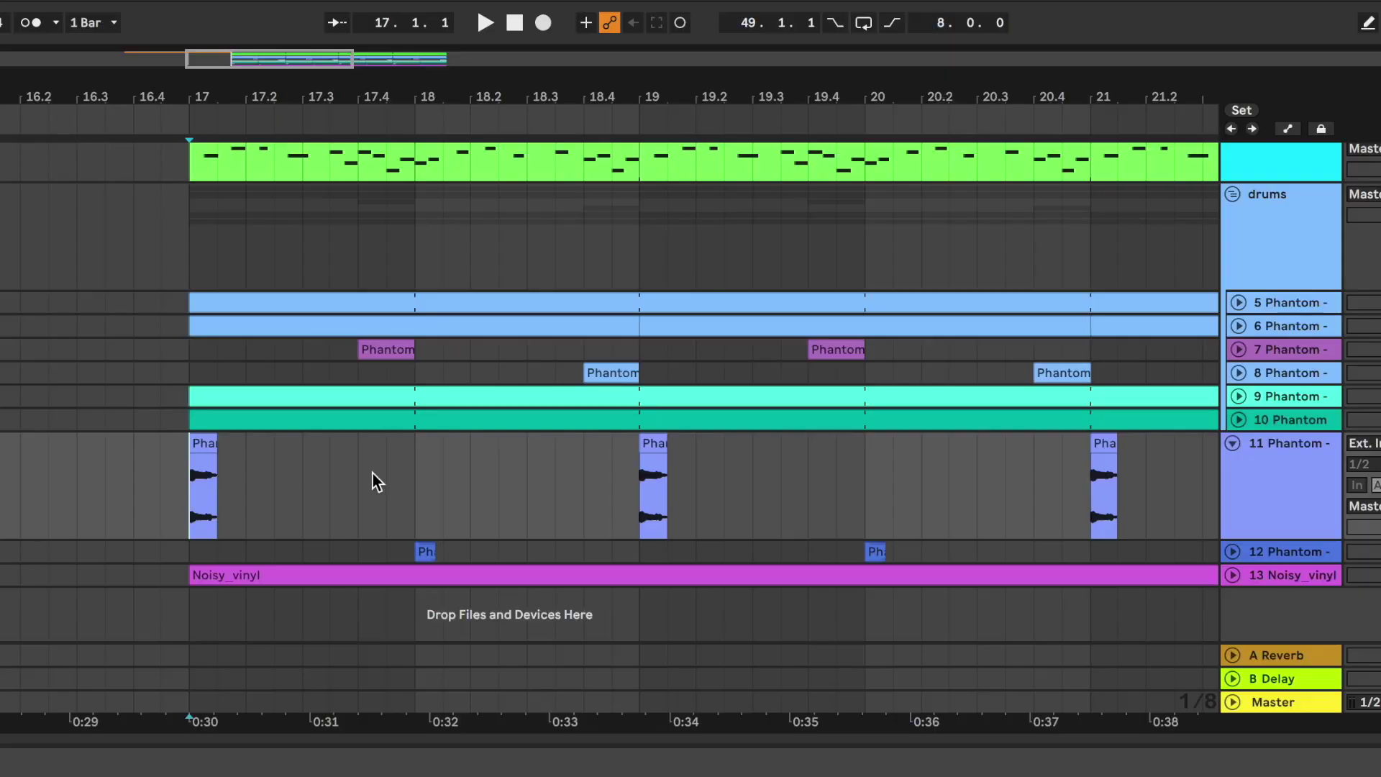
pyautogui.press('space')
# Fold track 11, and audition the unfolded vocal track 12 in solo from just before bar 18
pyautogui.press('space')
pyautogui.press('space')
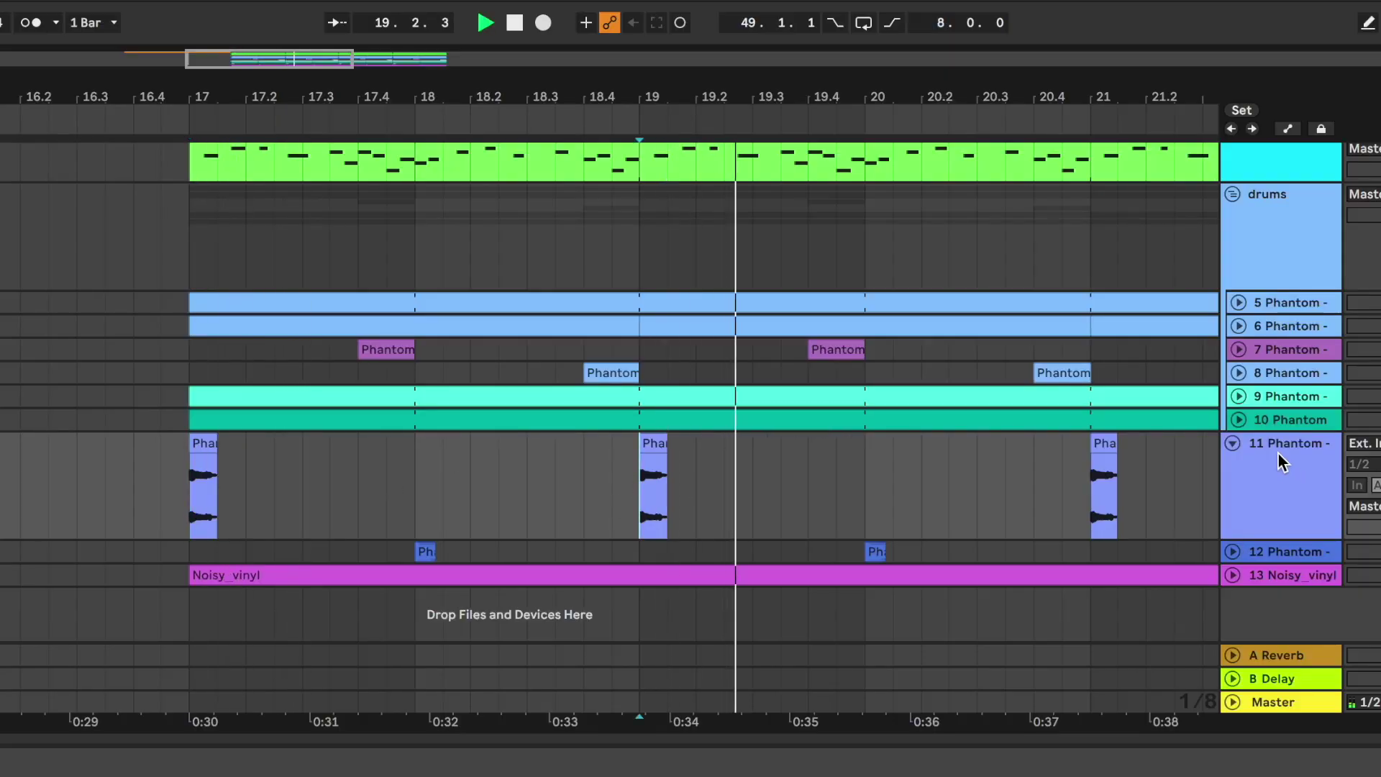
pyautogui.click(1231, 443)
pyautogui.press('space')
pyautogui.click(1231, 552)
pyautogui.click(1302, 552)
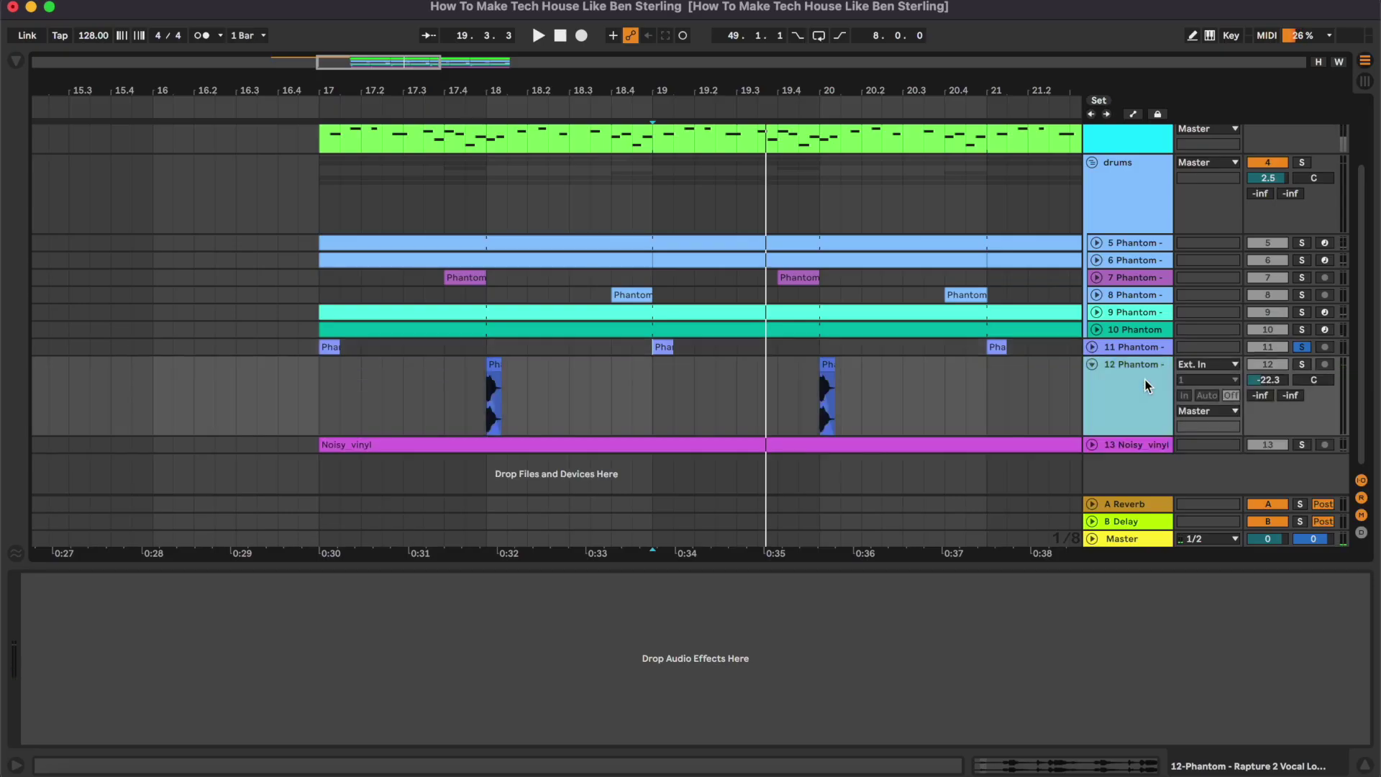
pyautogui.click(465, 384)
# Audition track 12's vocal hit at bar 20 from just before it and fold the track
pyautogui.press('space')
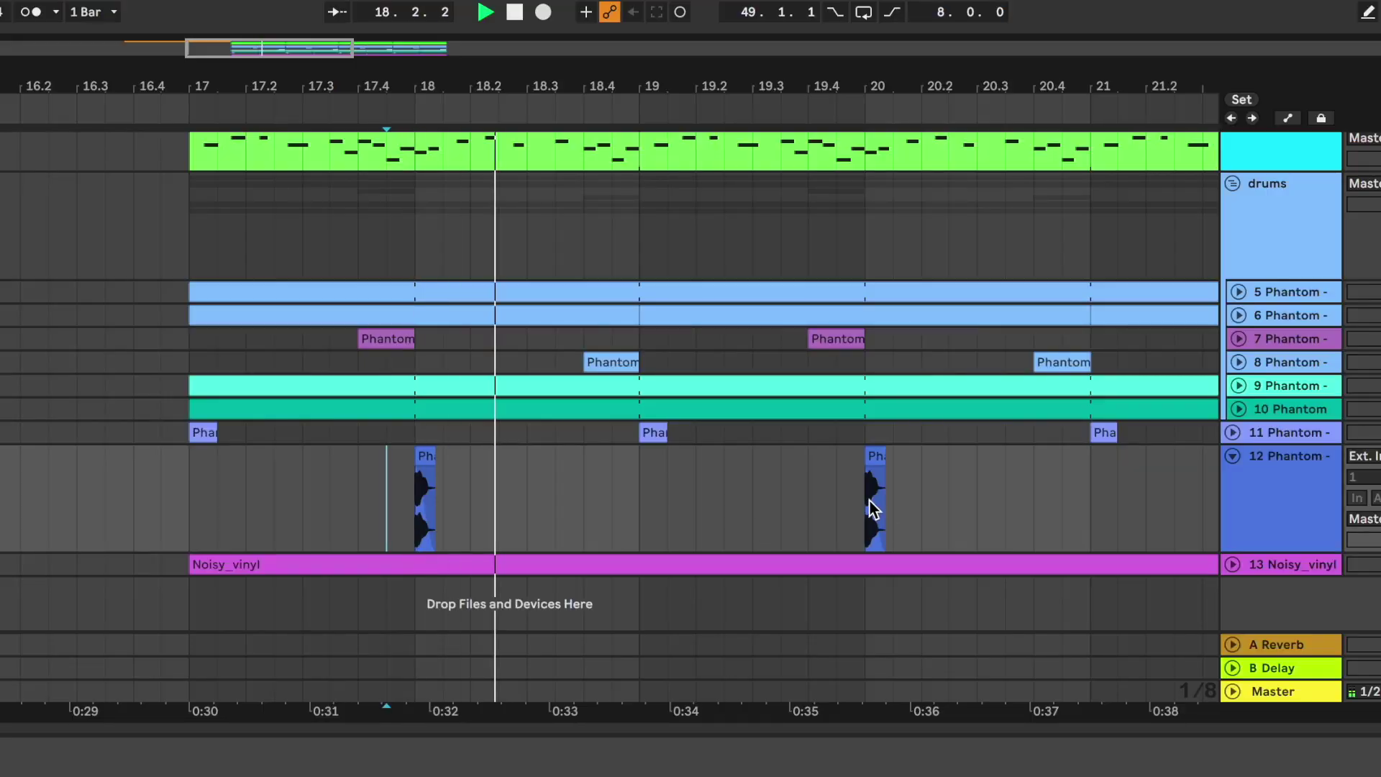
pyautogui.click(836, 478)
pyautogui.press('space')
pyautogui.press('space')
pyautogui.press('space')
pyautogui.click(1231, 456)
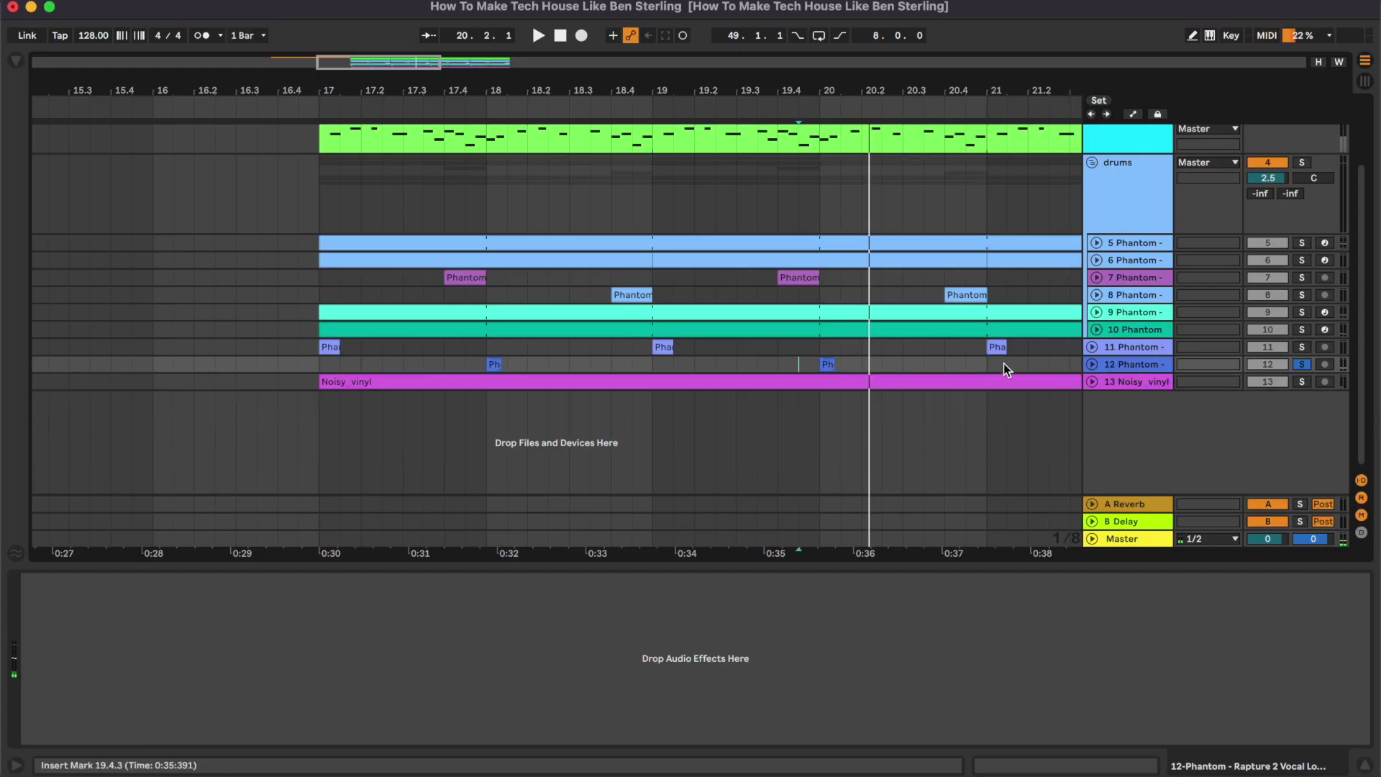
# Unfold the Noisy_vinyl track, select its clip and play it in solo from bar 17
pyautogui.click(1003, 364)
pyautogui.scroll(-5, 1003, 364)
pyautogui.hscroll(3, 1004, 364)
pyautogui.click(1091, 382)
pyautogui.hscroll(3, 946, 420)
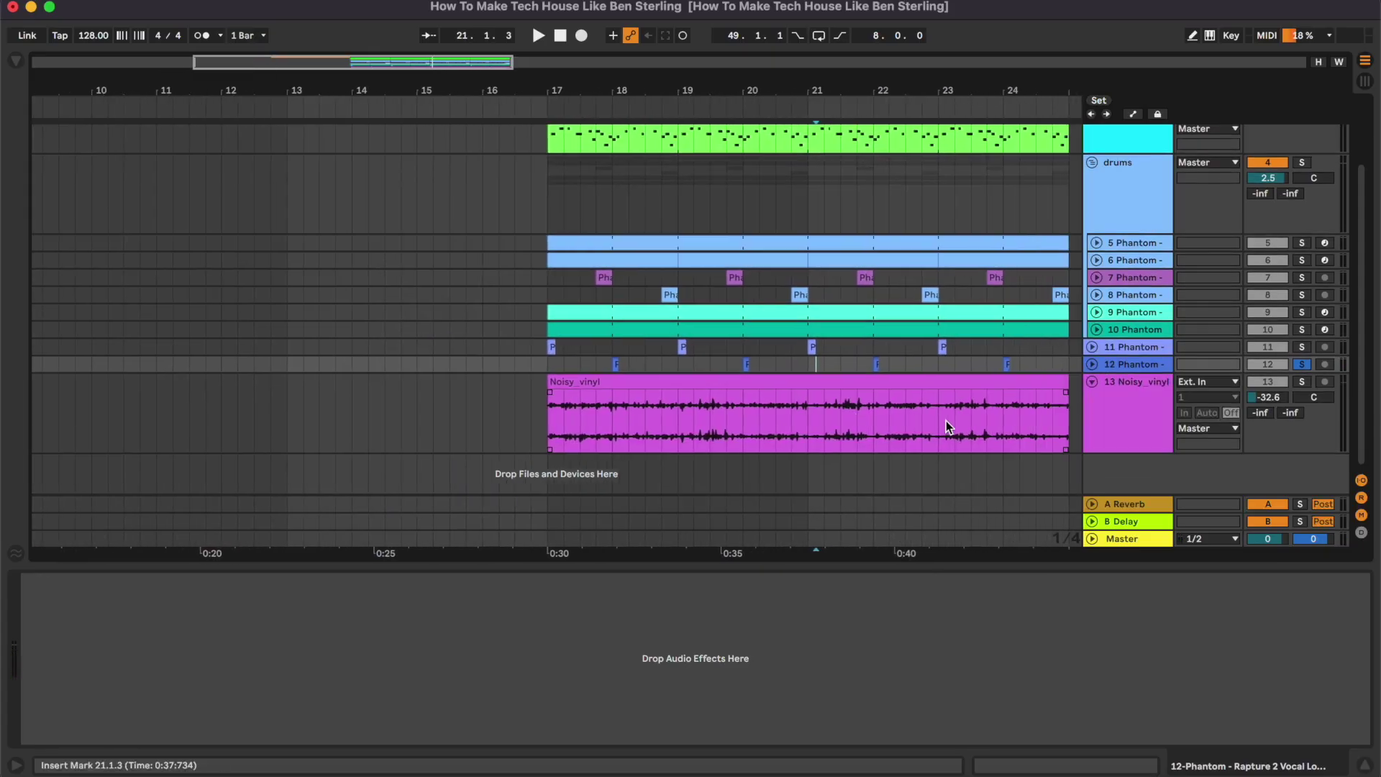
pyautogui.hscroll(2, 946, 425)
pyautogui.click(916, 381)
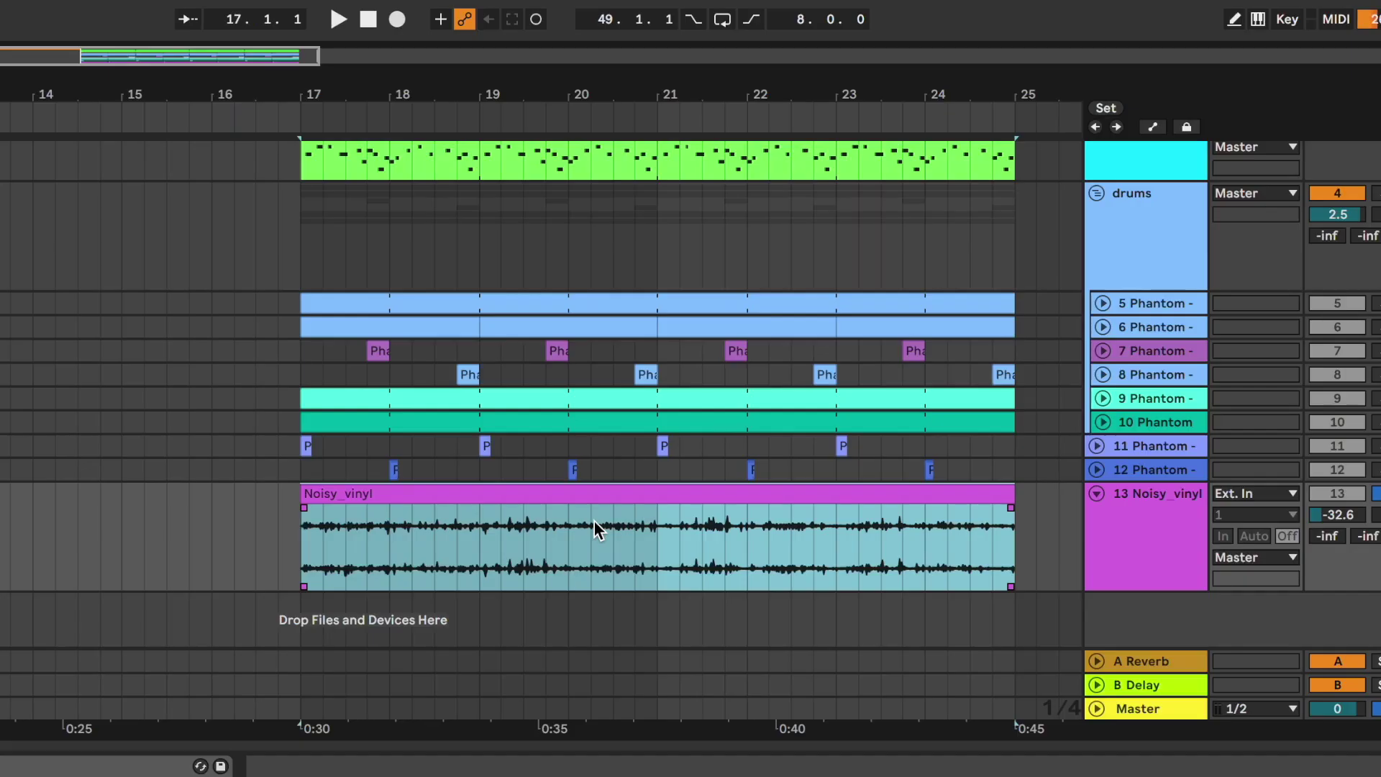
pyautogui.press('space')
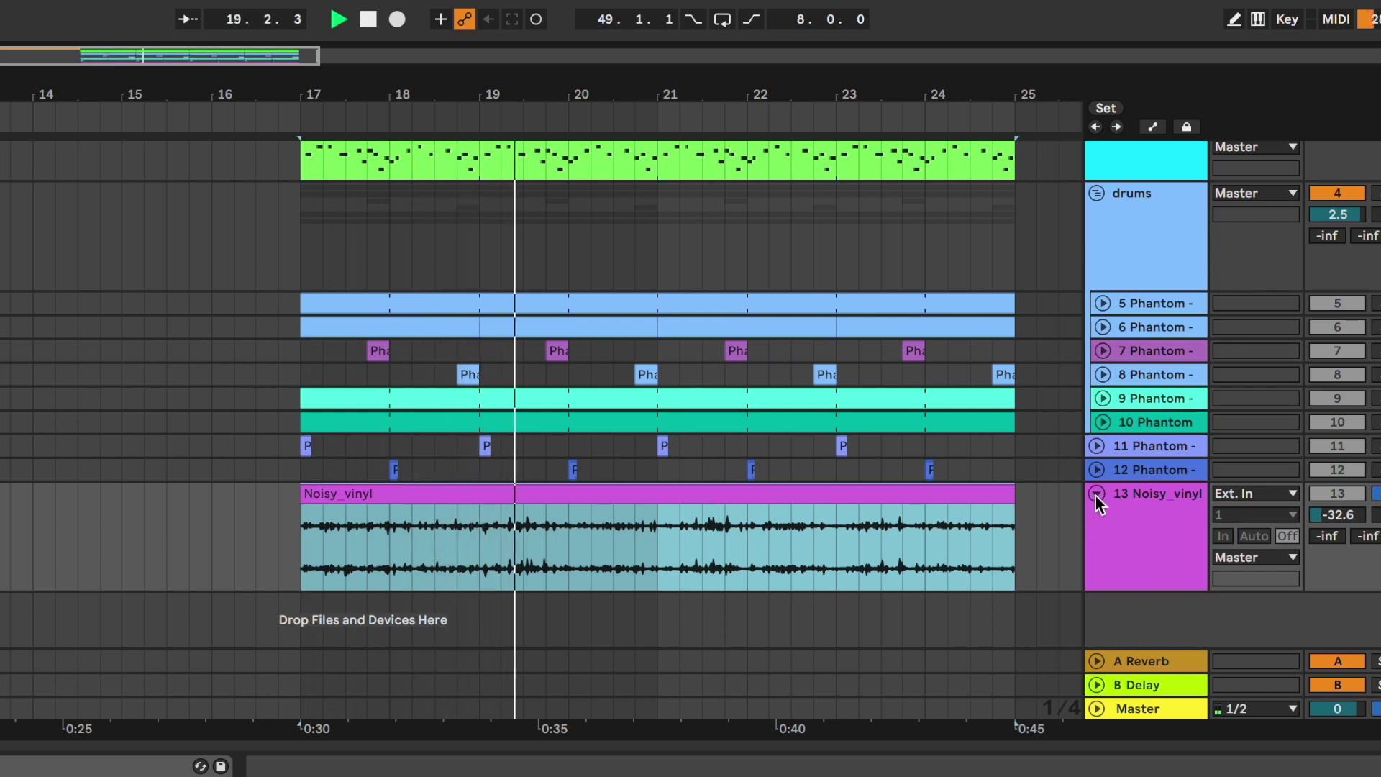
pyautogui.press('space')
# Unfold the Tiga - Mind Dimension reference track and play it from bar 13
pyautogui.click(946, 185)
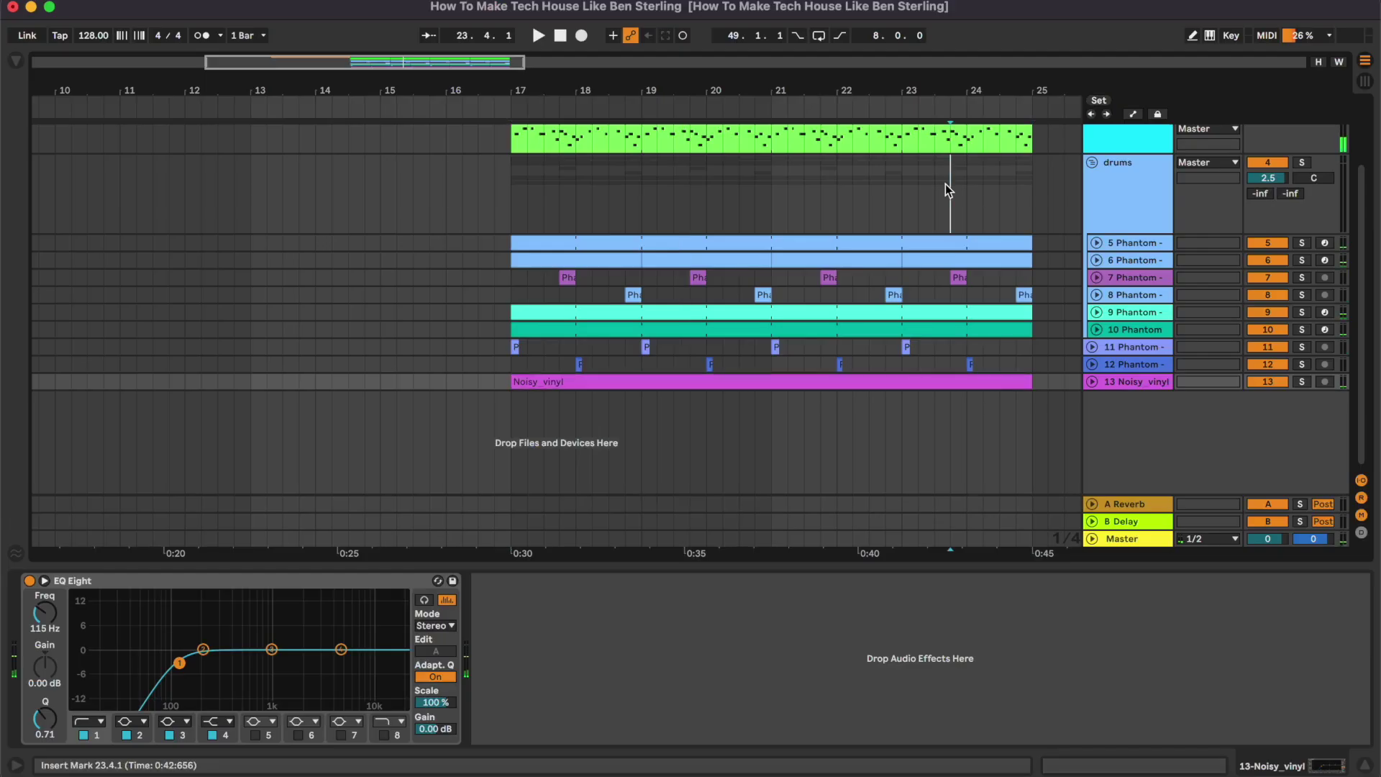
pyautogui.click(945, 184)
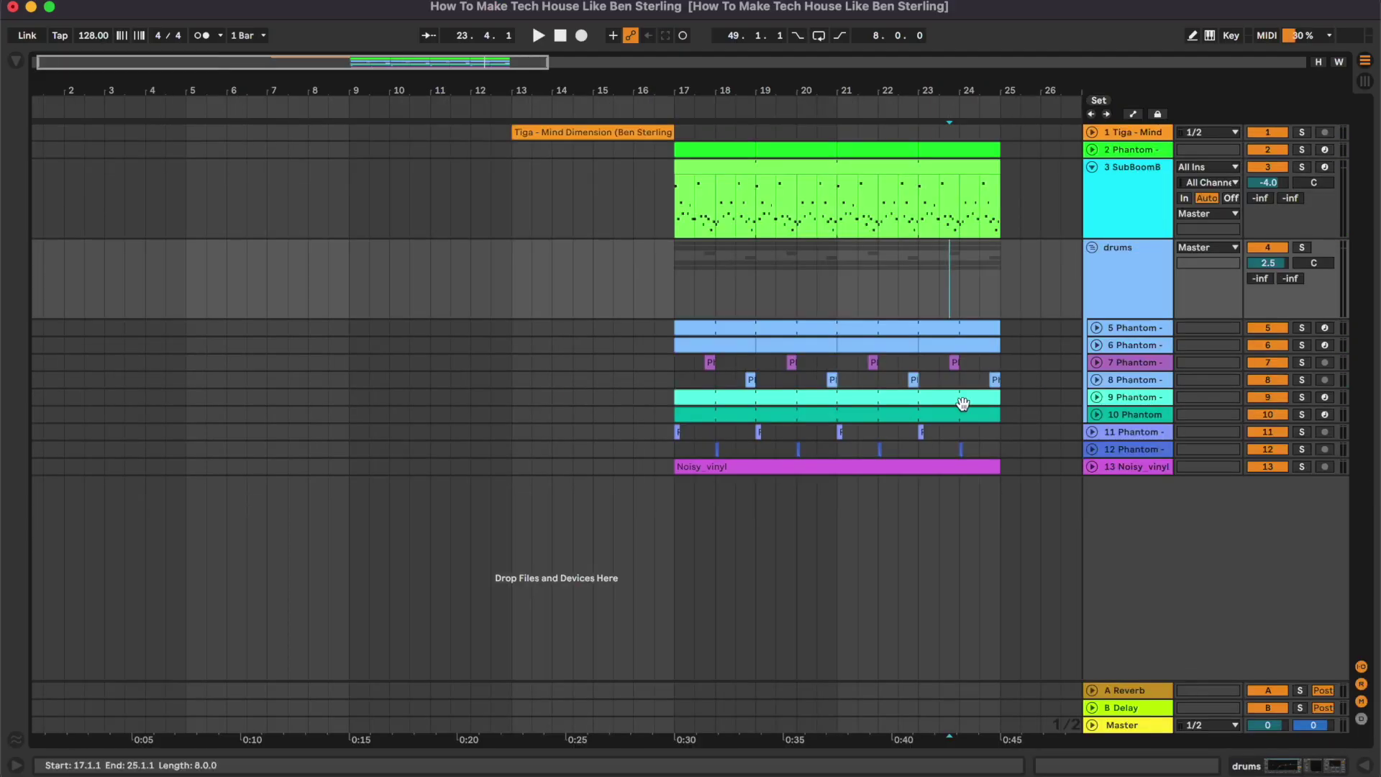
pyautogui.hscroll(2, 962, 403)
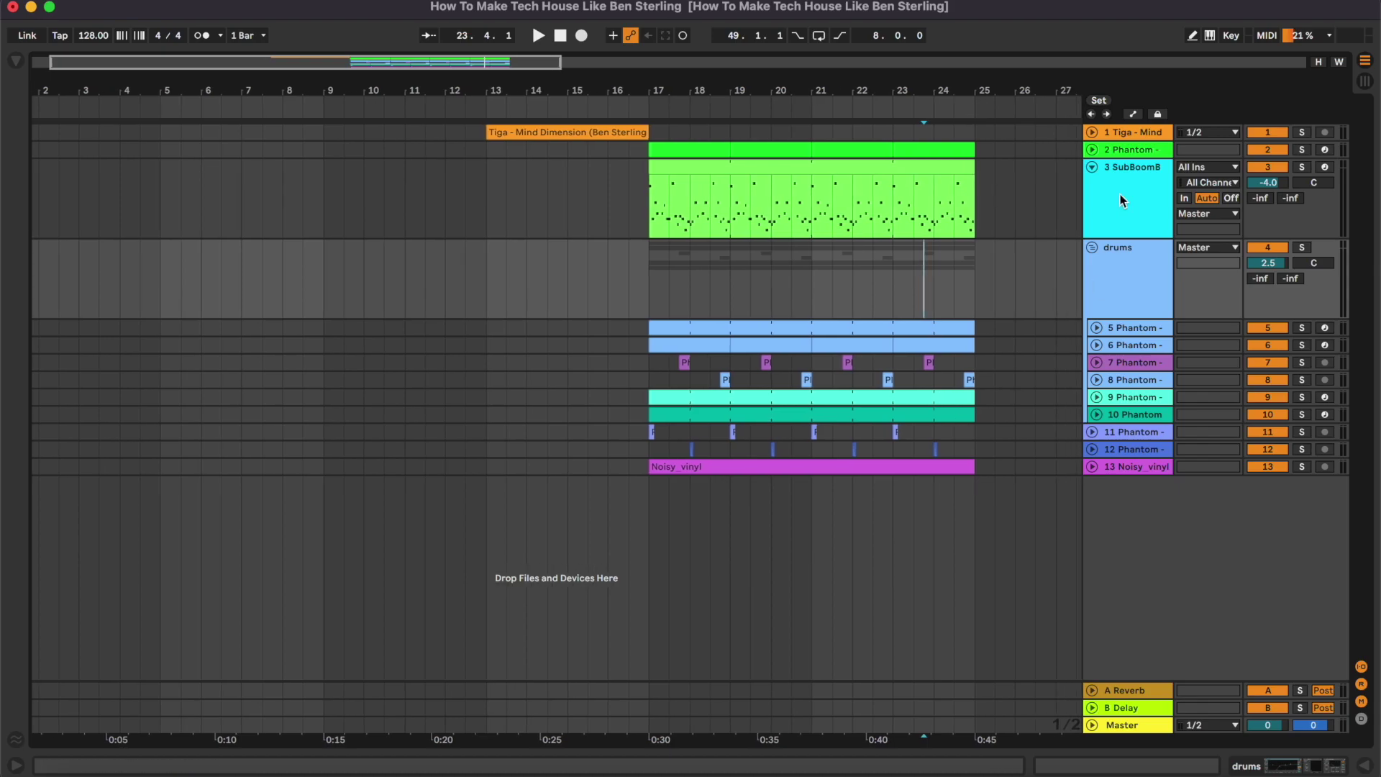
pyautogui.click(1091, 133)
pyautogui.click(486, 158)
pyautogui.press('space')
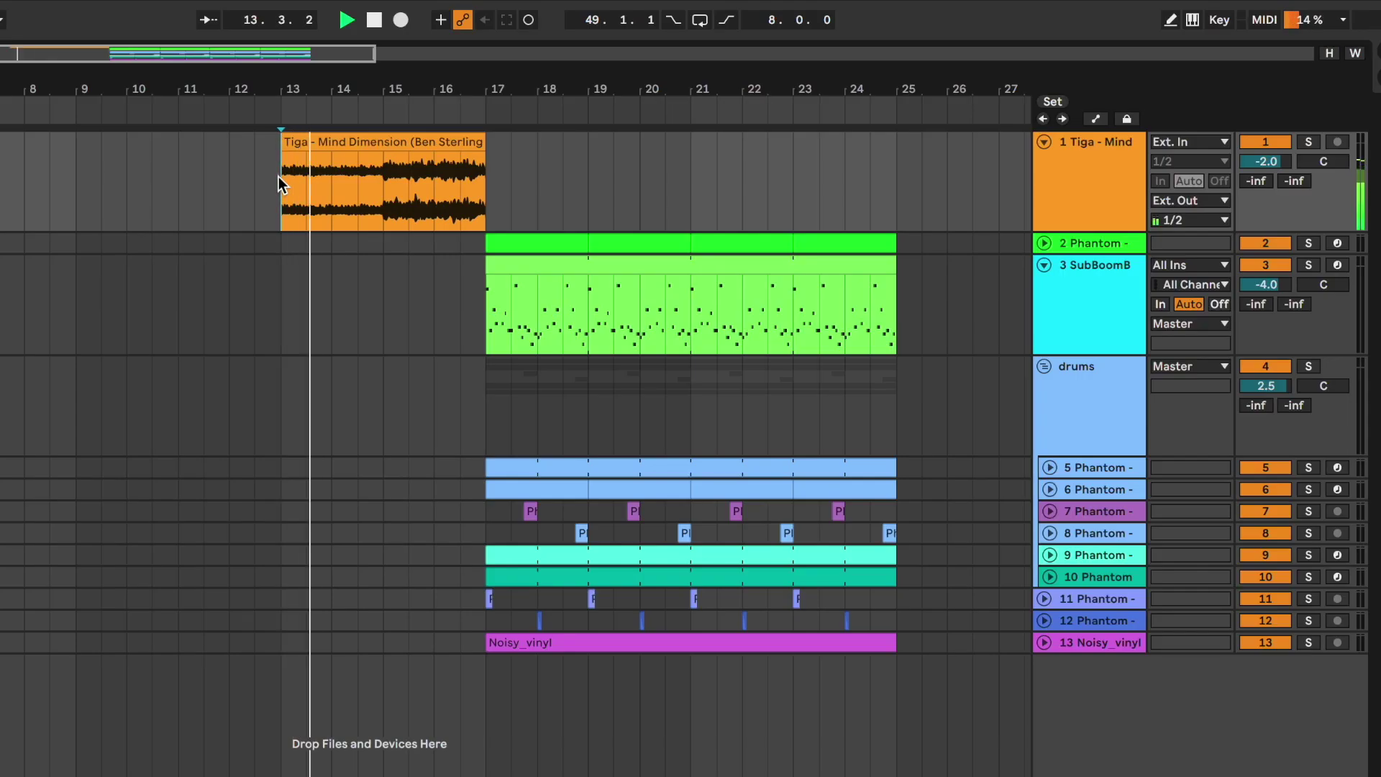